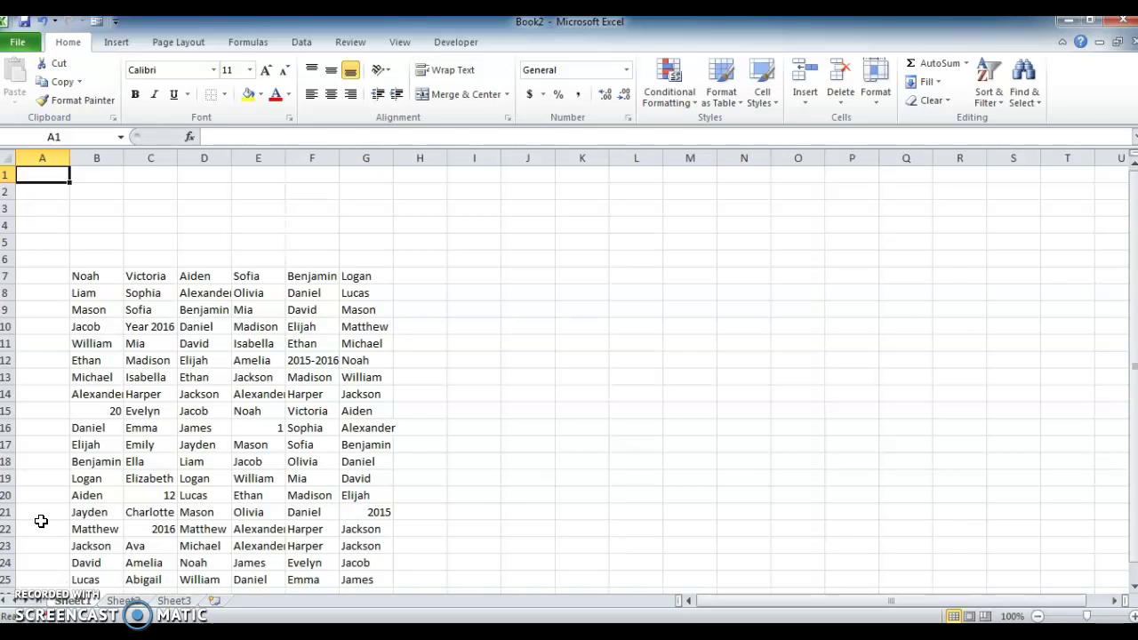
Apply all borders to the data table in B7:G25.
{"action": "key", "text": "Right"}
{"action": "key", "text": "ctrl+Down"}
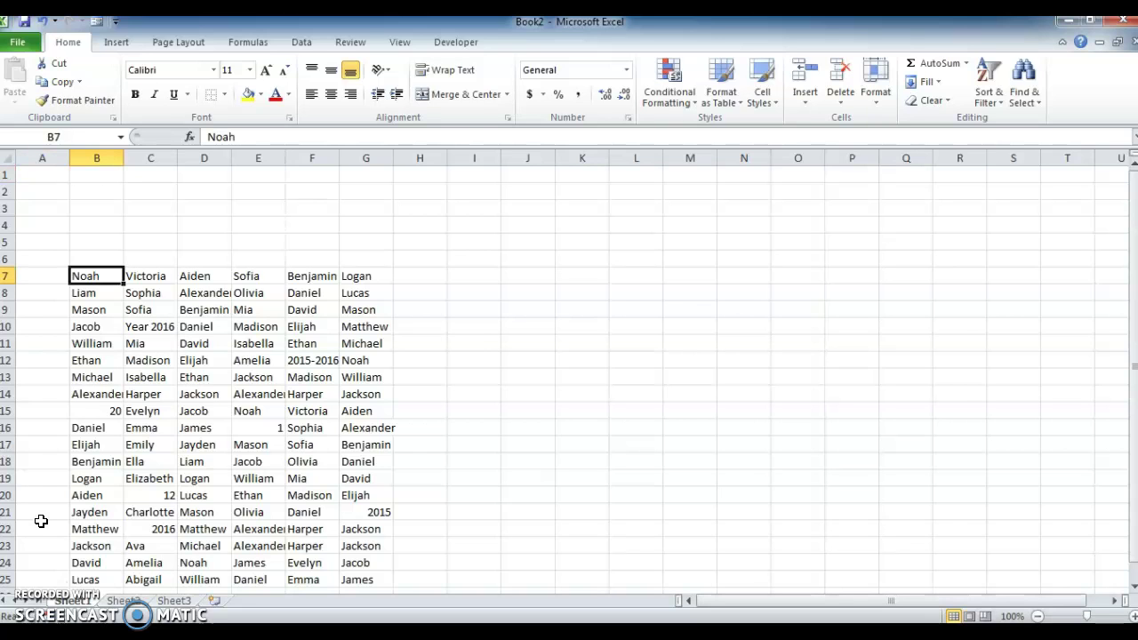
{"action": "key", "text": "ctrl+shift+Right"}
{"action": "key", "text": "ctrl+shift+Down"}
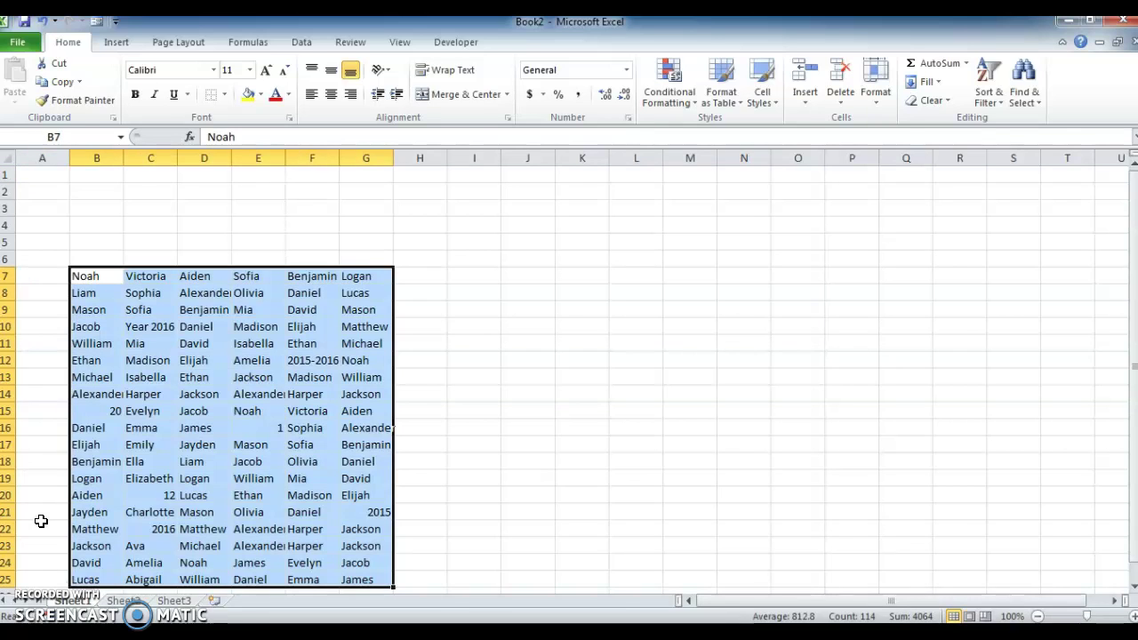
{"action": "key", "text": "alt"}
{"action": "key", "text": "h"}
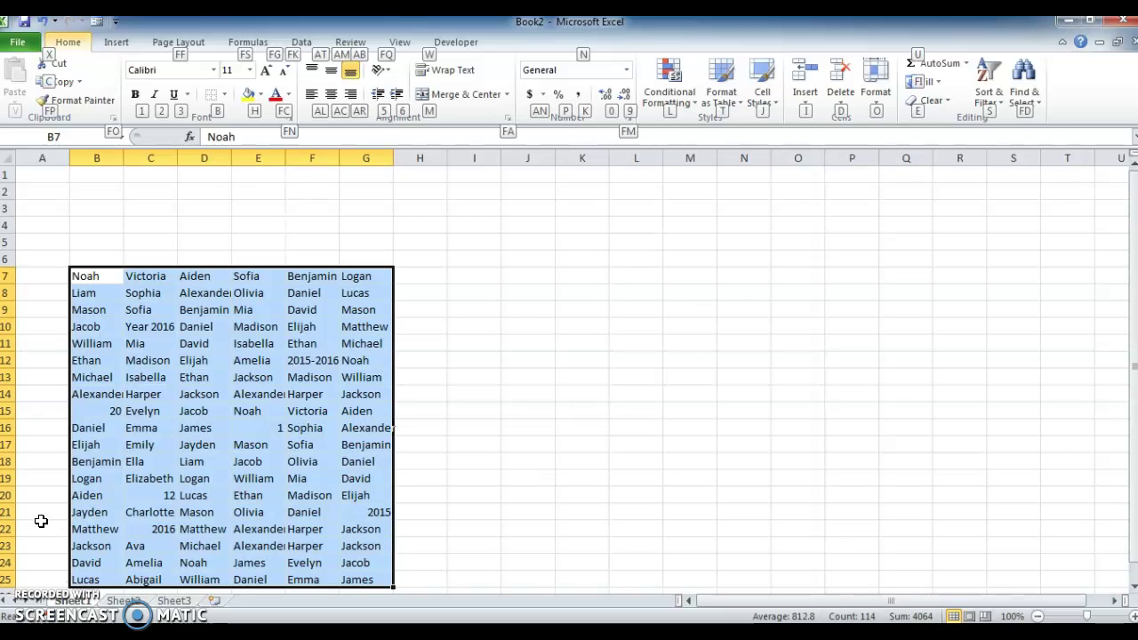
{"action": "key", "text": "b"}
{"action": "key", "text": "a"}
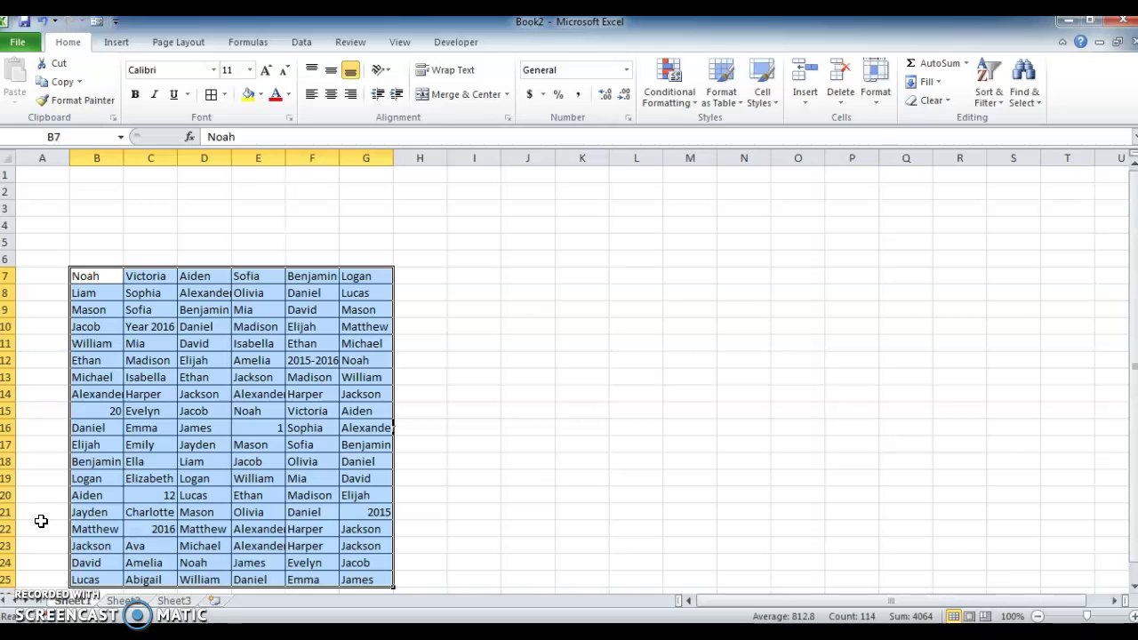
{"action": "key", "text": "ctrl+Up"}
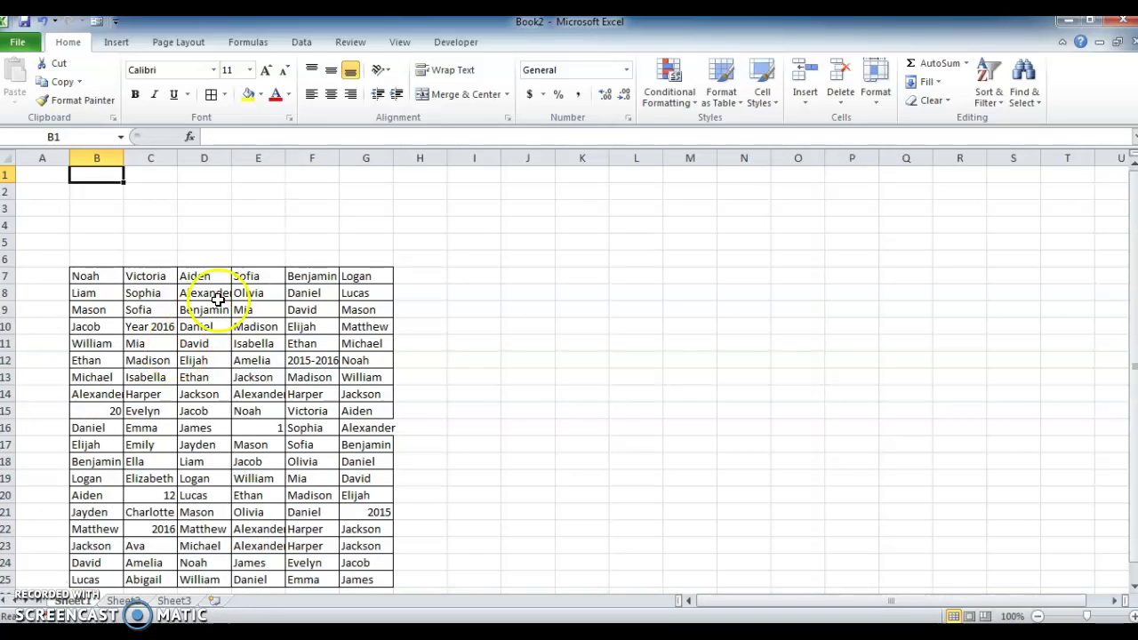
Draw an ActiveX text box about 34.5 points high above the table, spanning columns B to G across rows 3 and 4.
{"action": "left_click", "coordinate": [457, 46]}
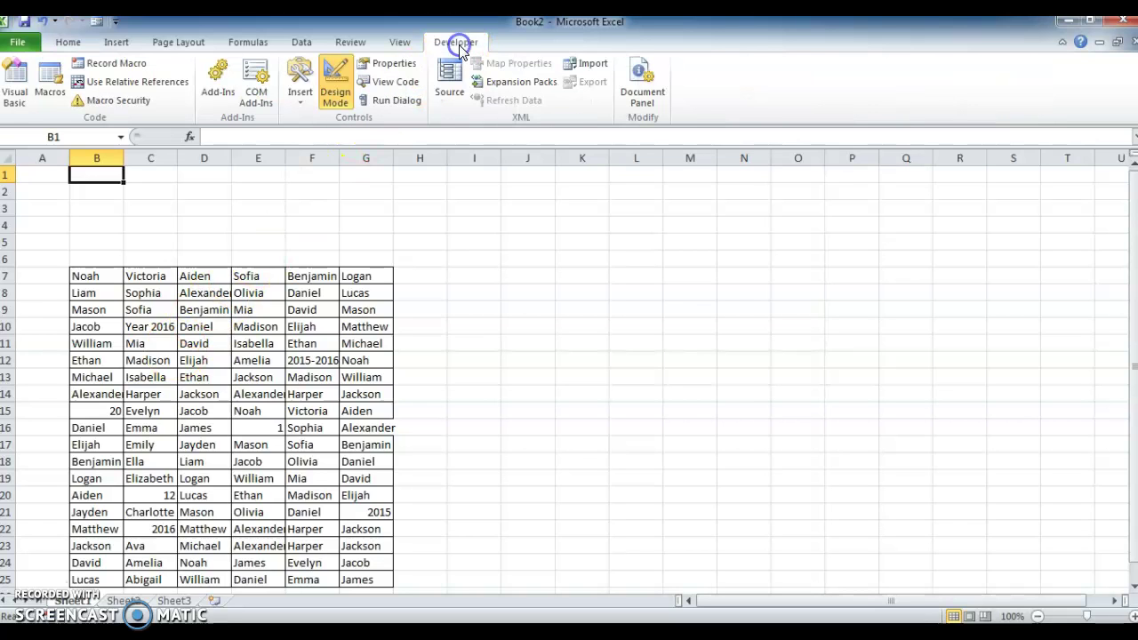
{"action": "left_click", "coordinate": [298, 103]}
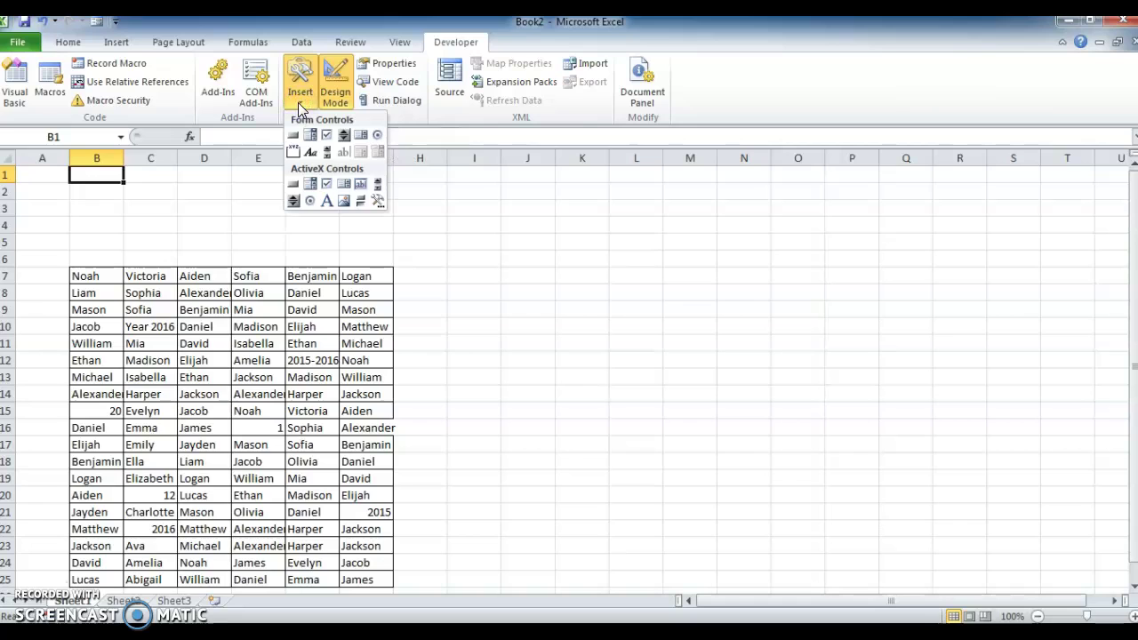
{"action": "left_click", "coordinate": [360, 188]}
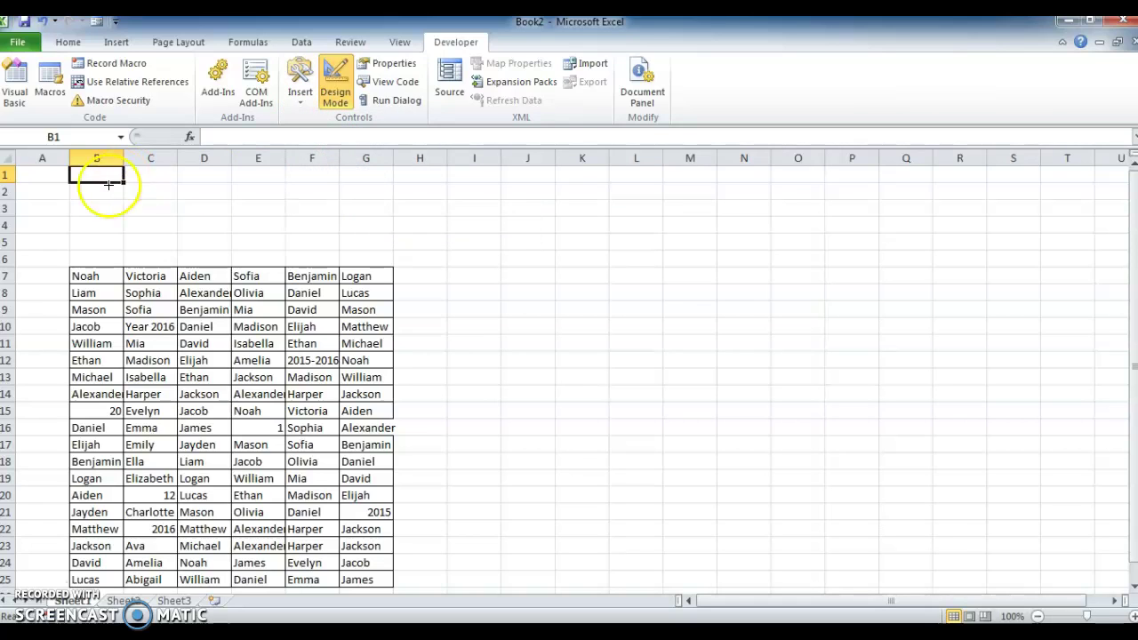
{"action": "left_click_drag", "start_coordinate": [73, 200], "coordinate": [394, 237]}
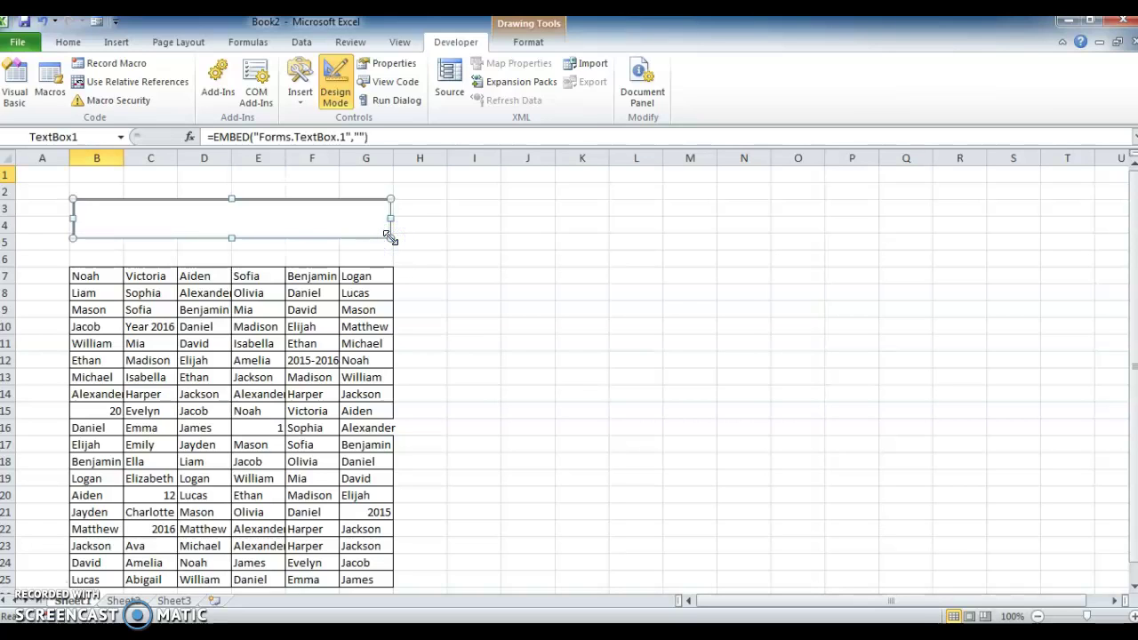
Link the text box to cell A1 through its LinkedCell property and close the properties.
{"action": "left_click", "coordinate": [441, 222]}
{"action": "left_click", "coordinate": [385, 68]}
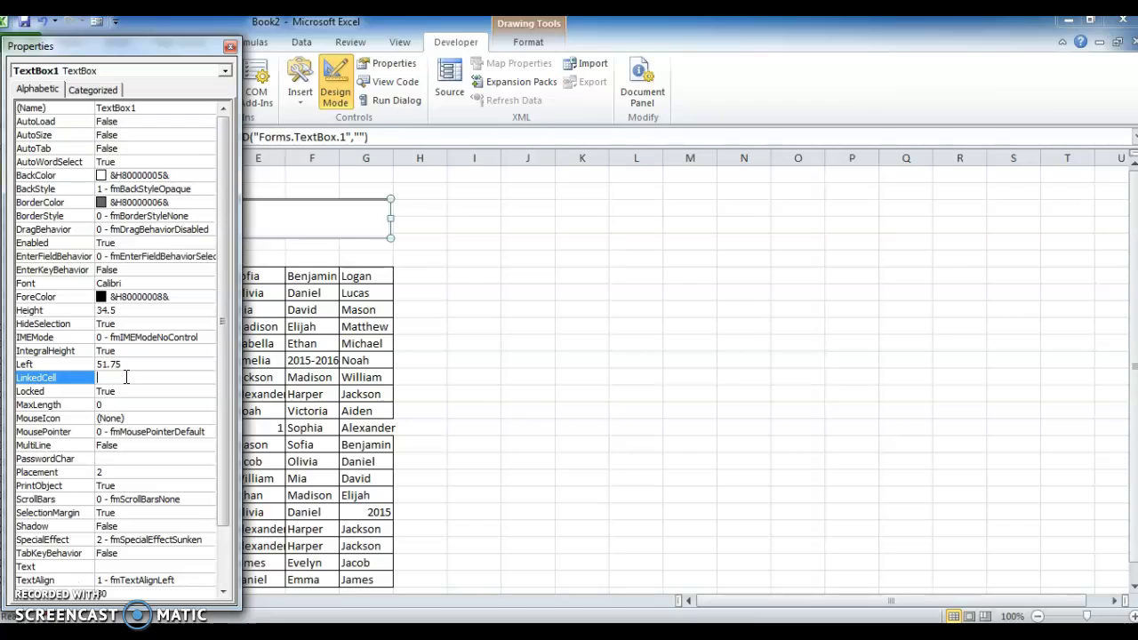
{"action": "type", "text": "A1"}
{"action": "left_click", "coordinate": [127, 380]}
{"action": "left_click", "coordinate": [230, 47]}
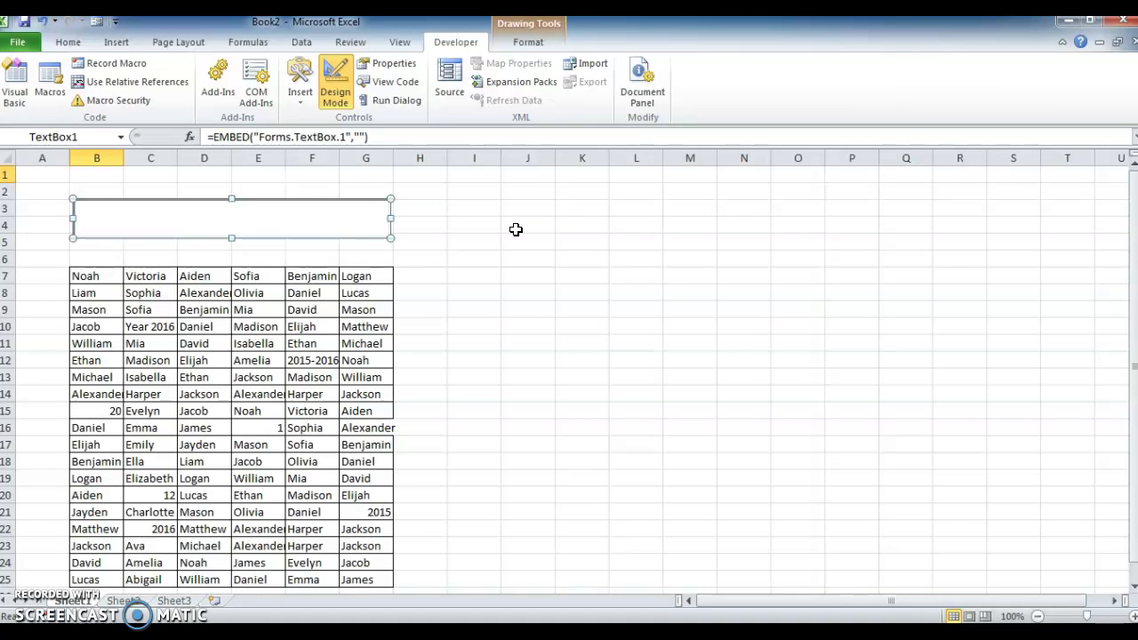
{"action": "left_click", "coordinate": [451, 205]}
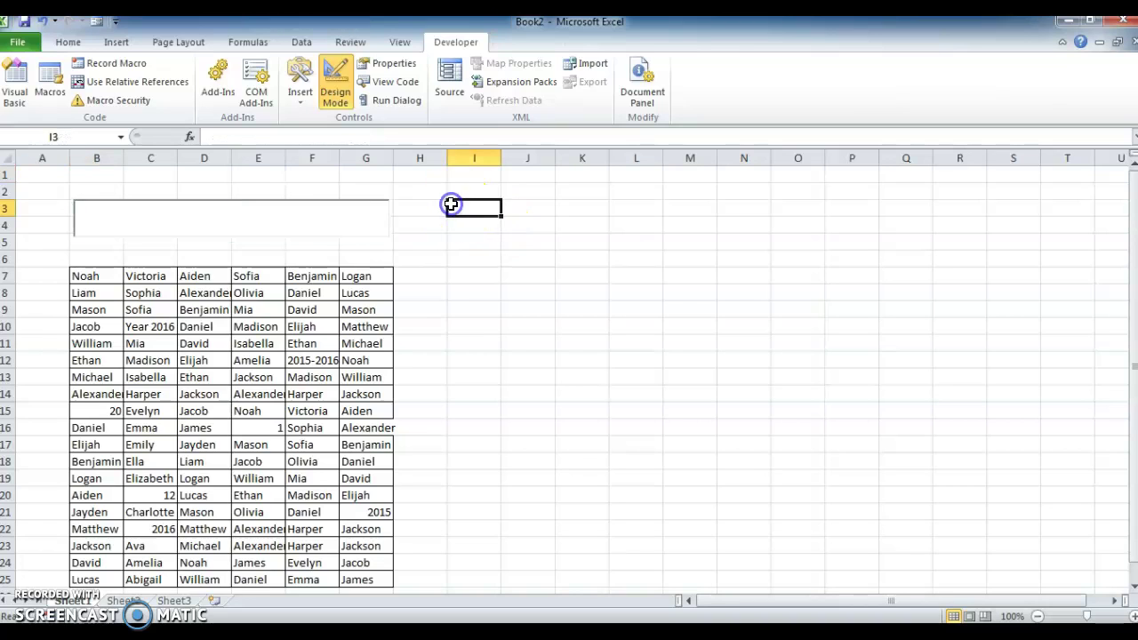
{"action": "left_click", "coordinate": [128, 214]}
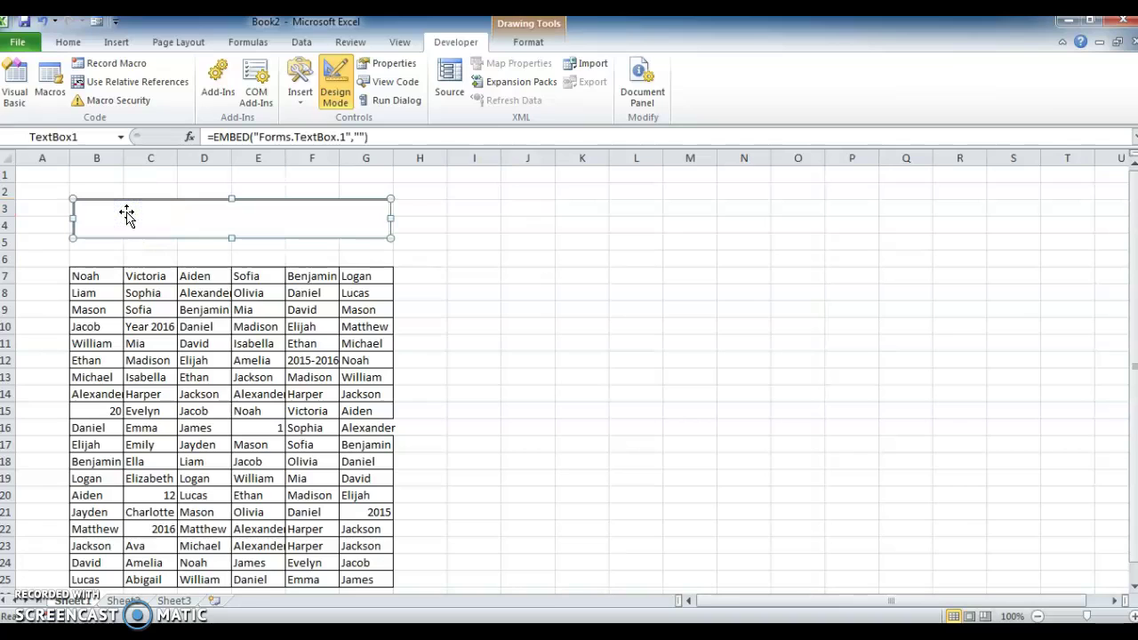
{"action": "left_click", "coordinate": [94, 275]}
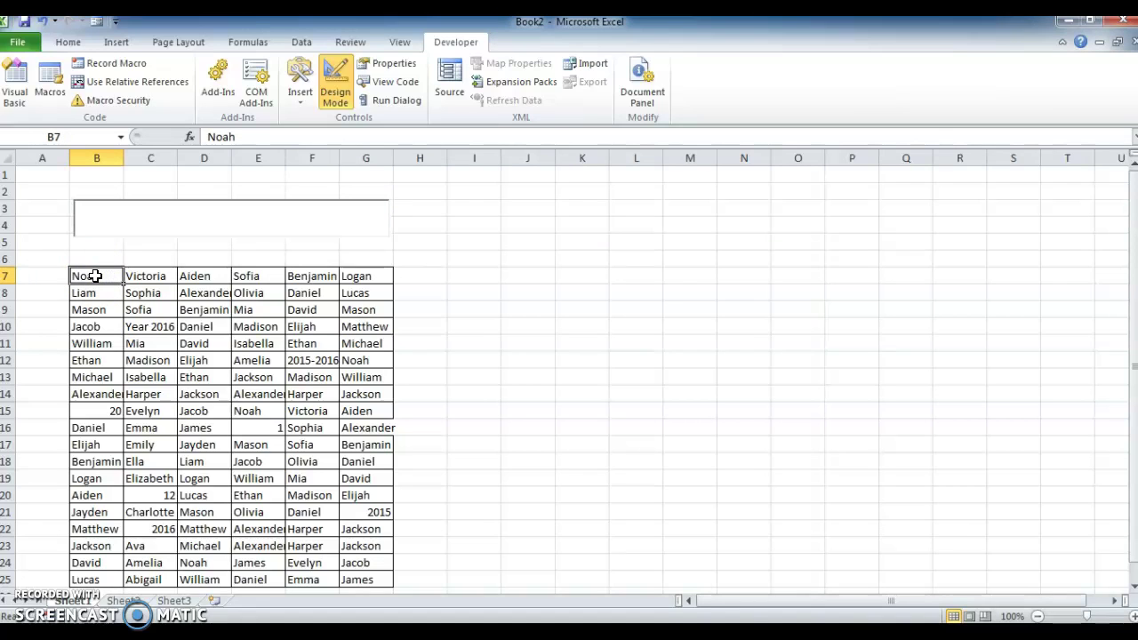
{"action": "key", "text": "ctrl+shift+Right"}
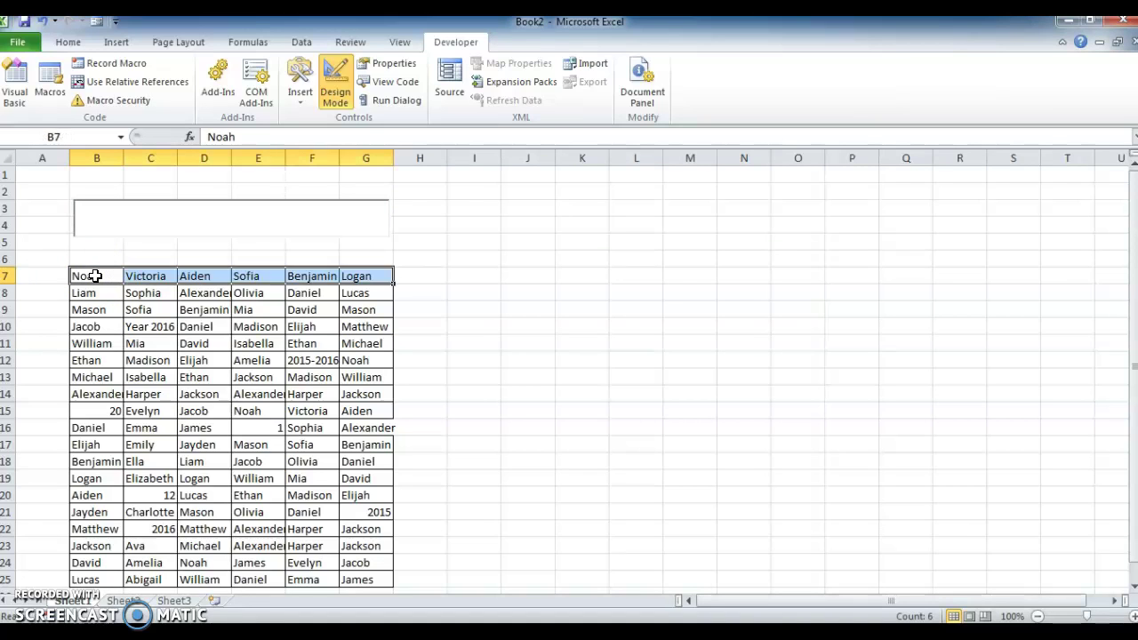
{"action": "key", "text": "Up"}
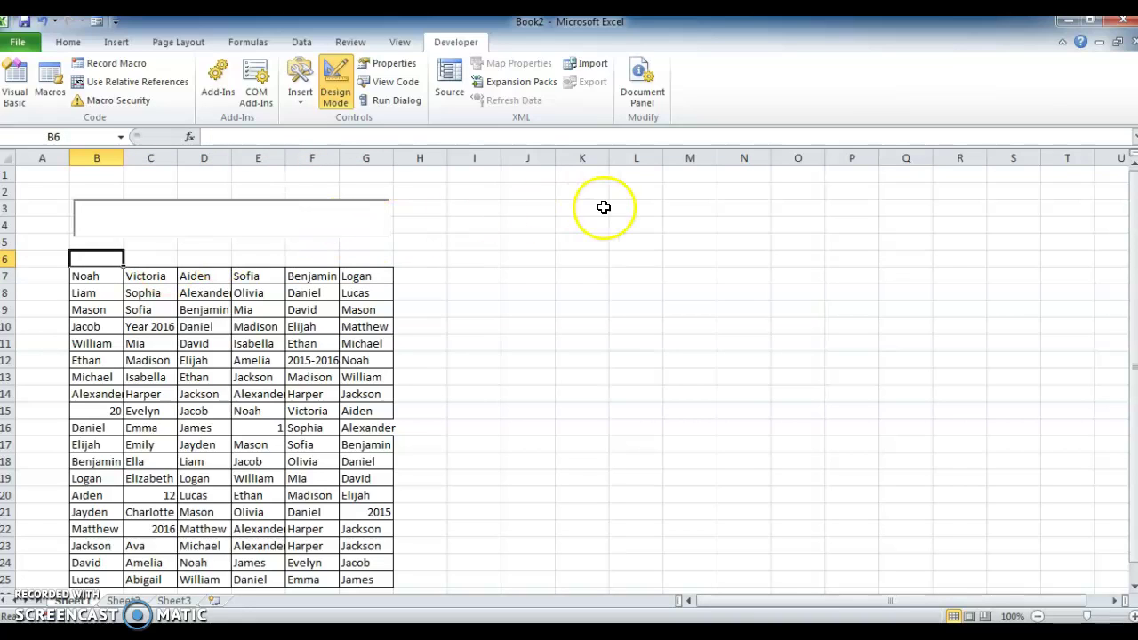
Begin an IF formula in cell J4 that tests whether A1 is empty (A1="") and returns FALSE if so.
{"action": "left_click", "coordinate": [526, 223]}
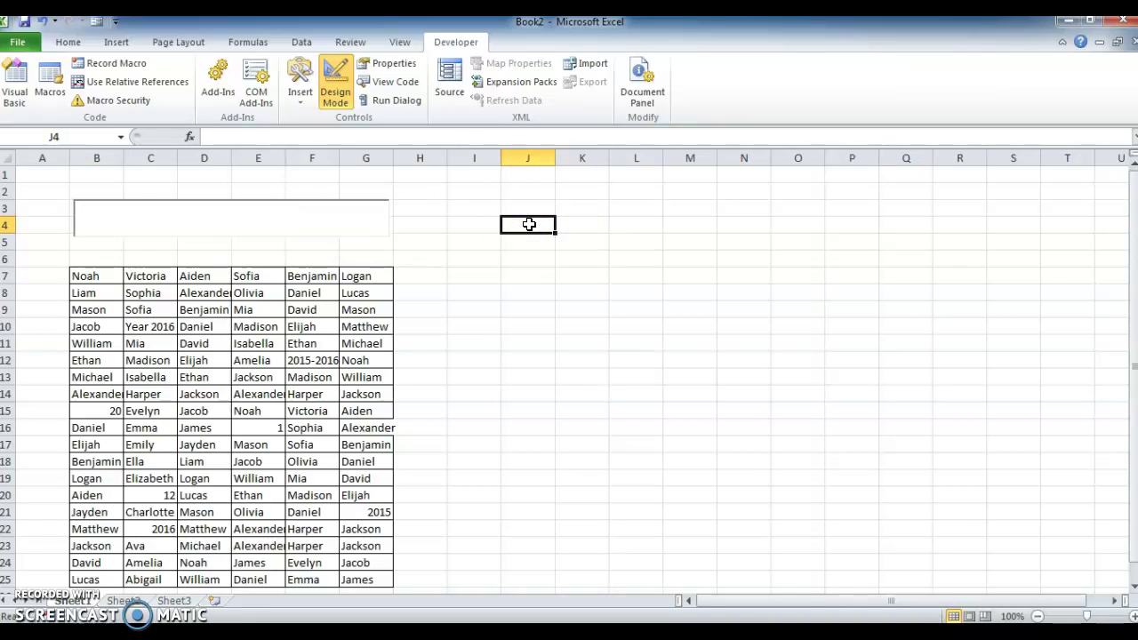
{"action": "type", "text": "="}
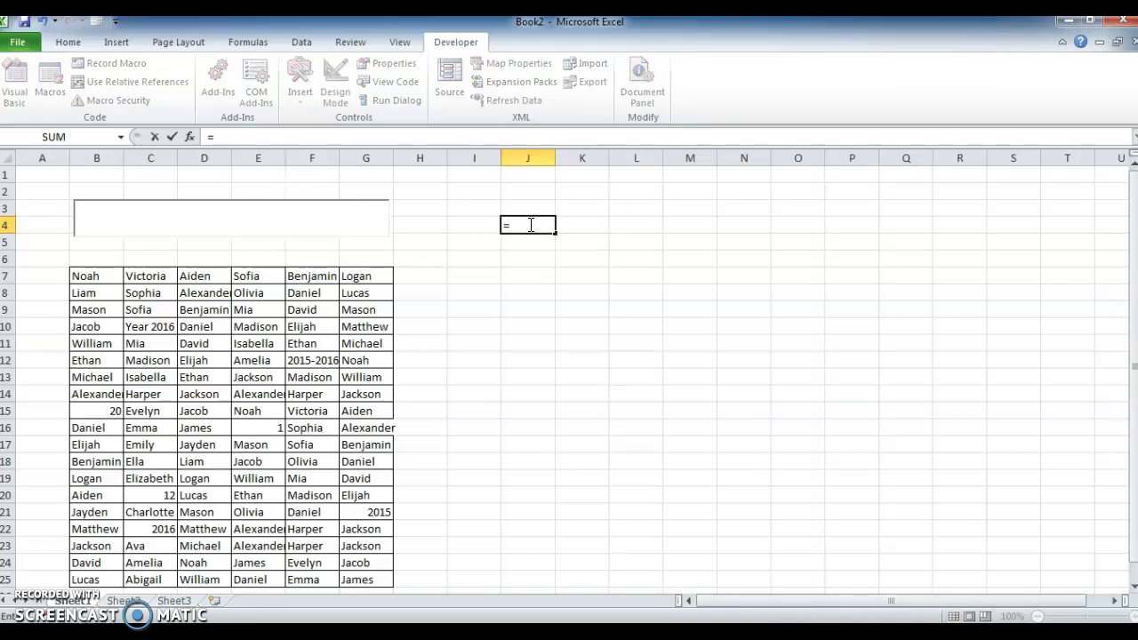
{"action": "type", "text": "if"}
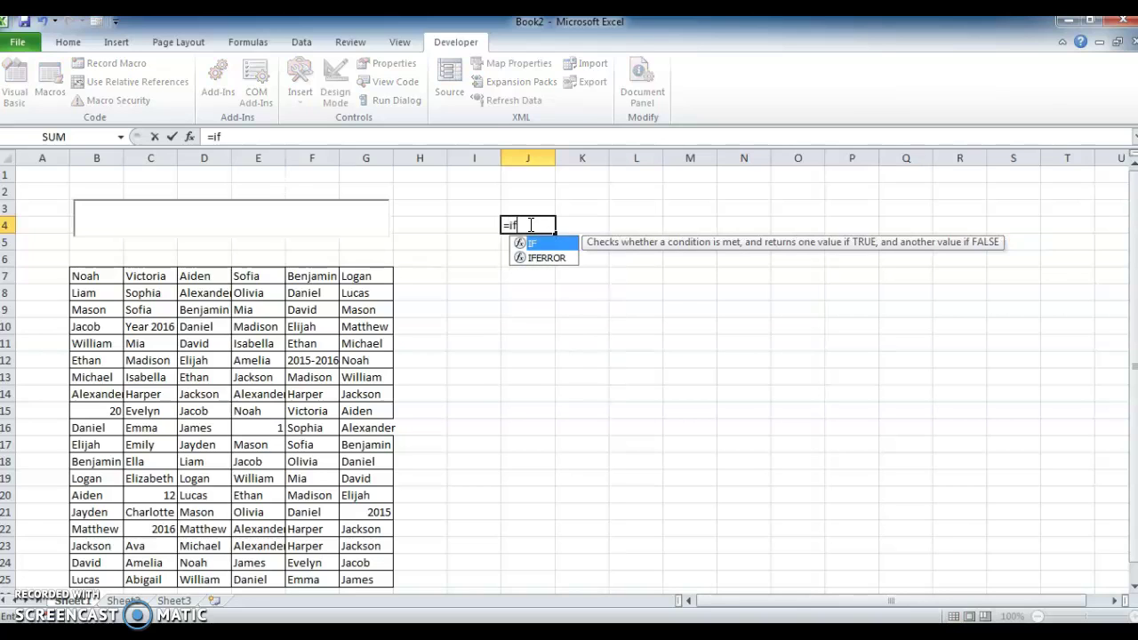
{"action": "key", "text": "Tab"}
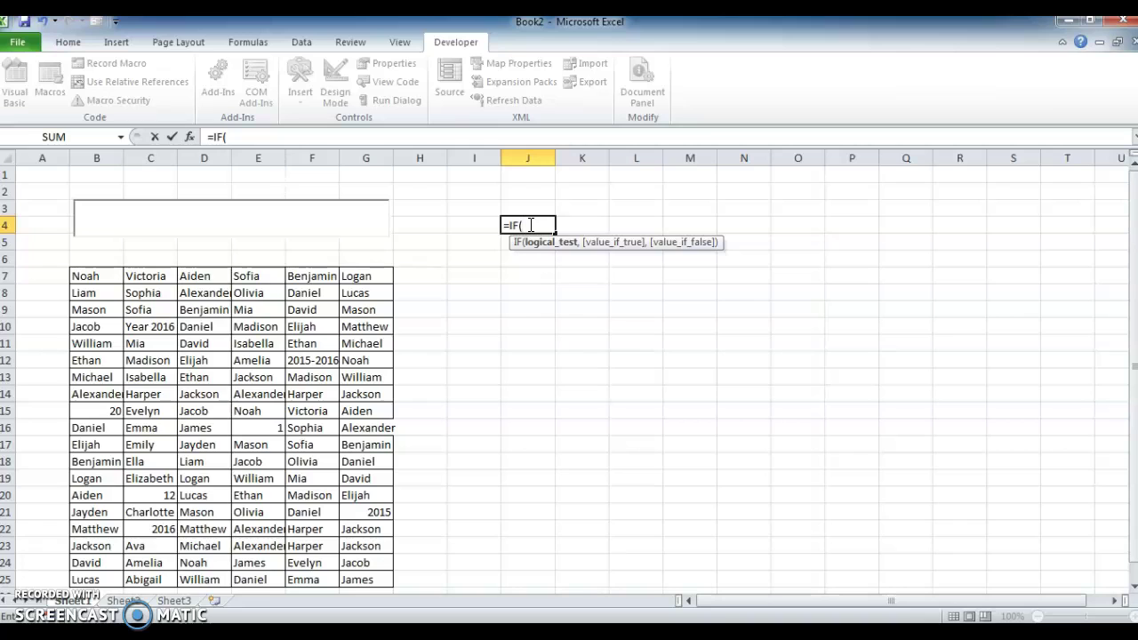
{"action": "left_click", "coordinate": [41, 177]}
{"action": "type", "text": "=\"\",fa"}
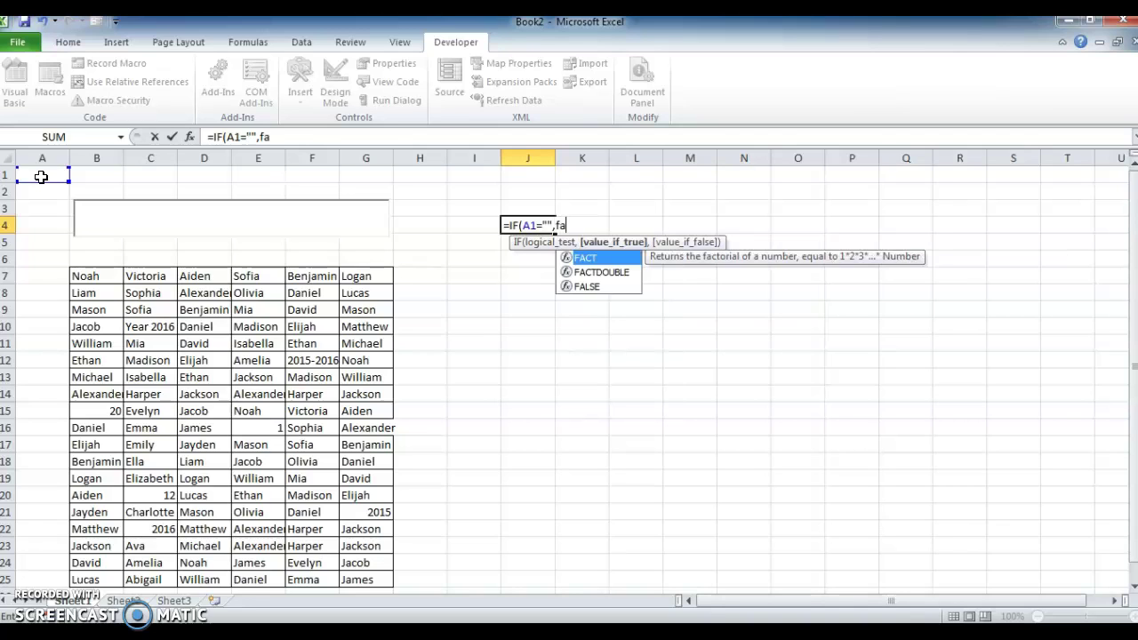
{"action": "type", "text": "lse"}
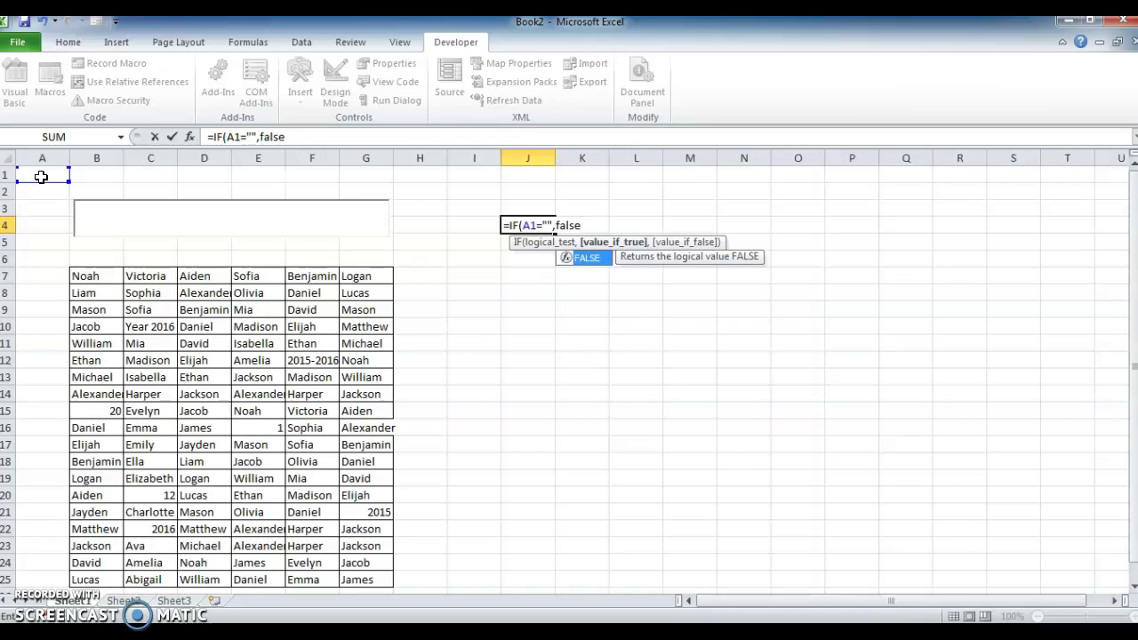
{"action": "type", "text": ","}
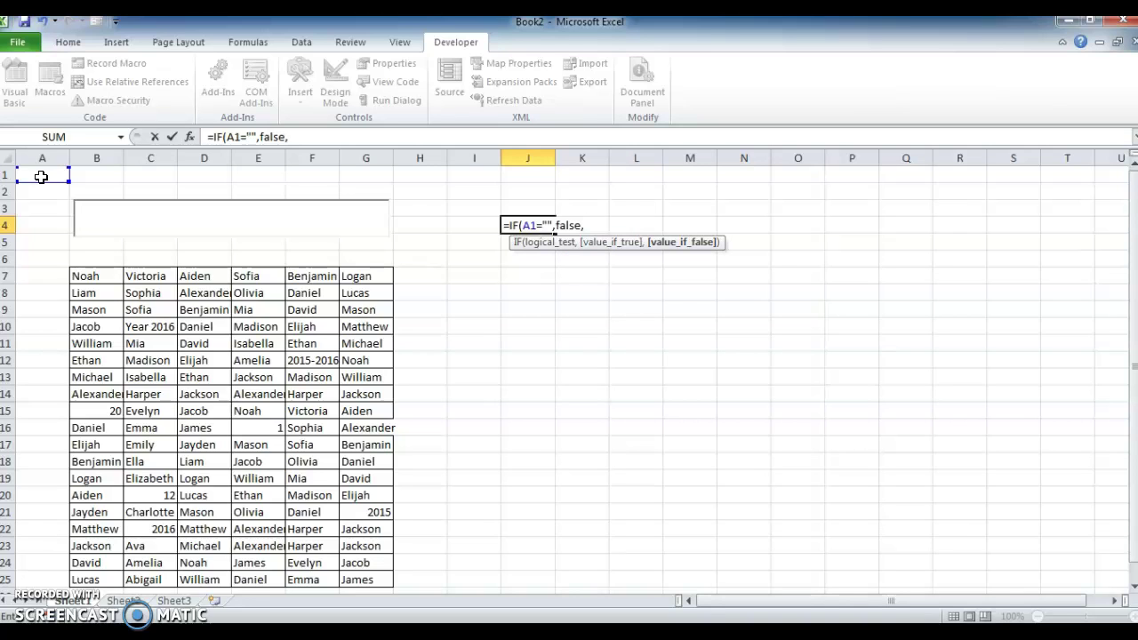
Complete the J4 formula with ISNUMBER(SEARCH(A1,B7)) as its value-if-false argument and enter it.
{"action": "type", "text": "isnum"}
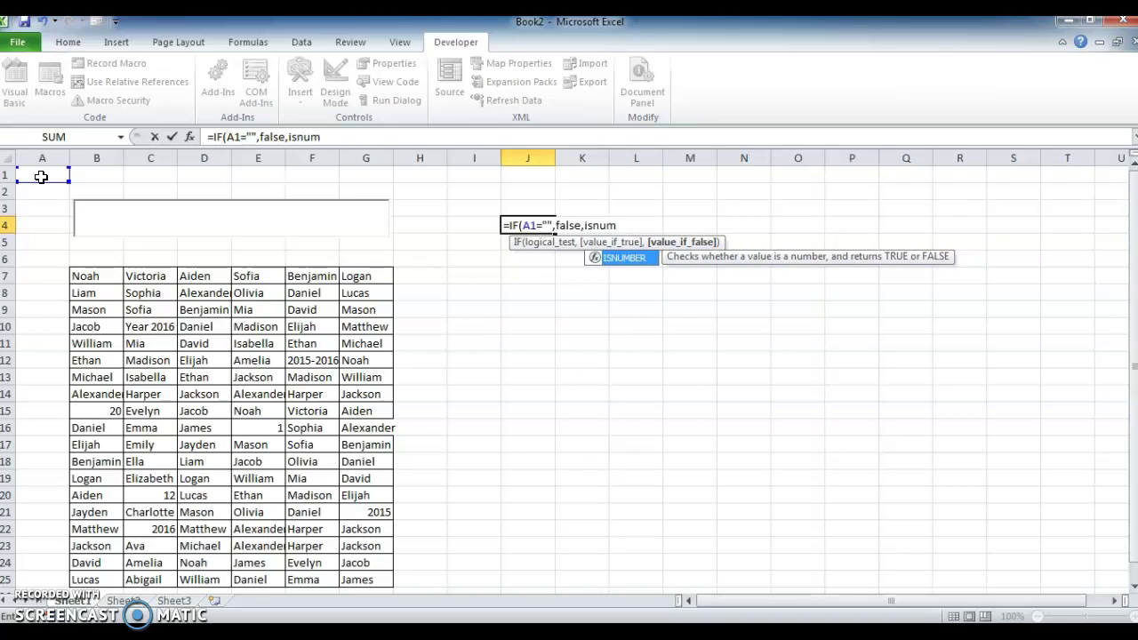
{"action": "key", "text": "Tab"}
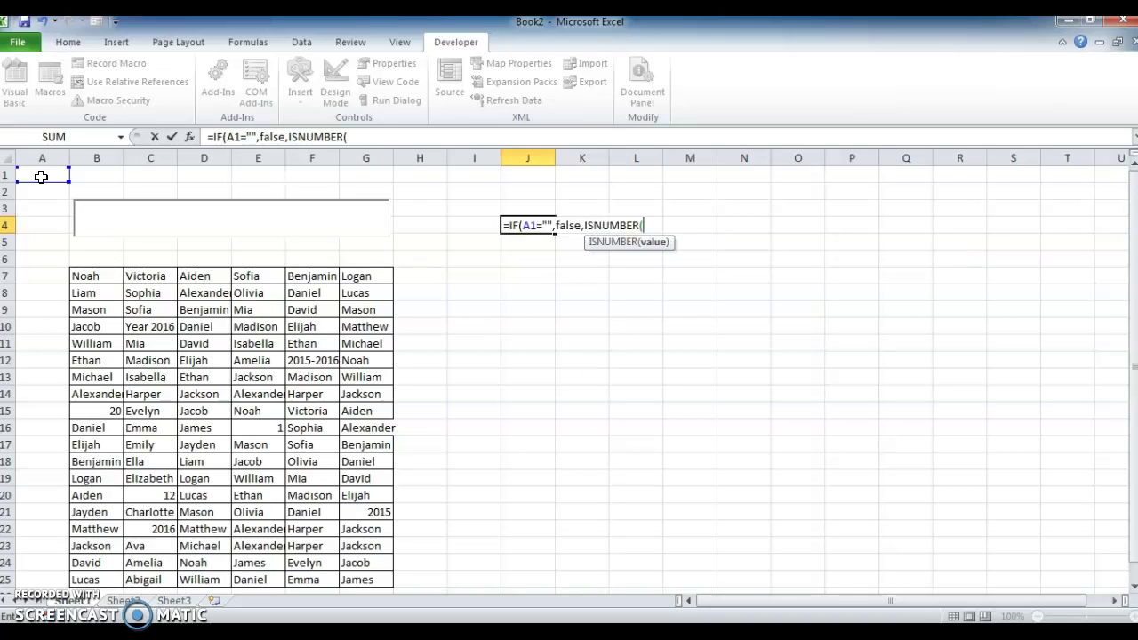
{"action": "type", "text": "sear"}
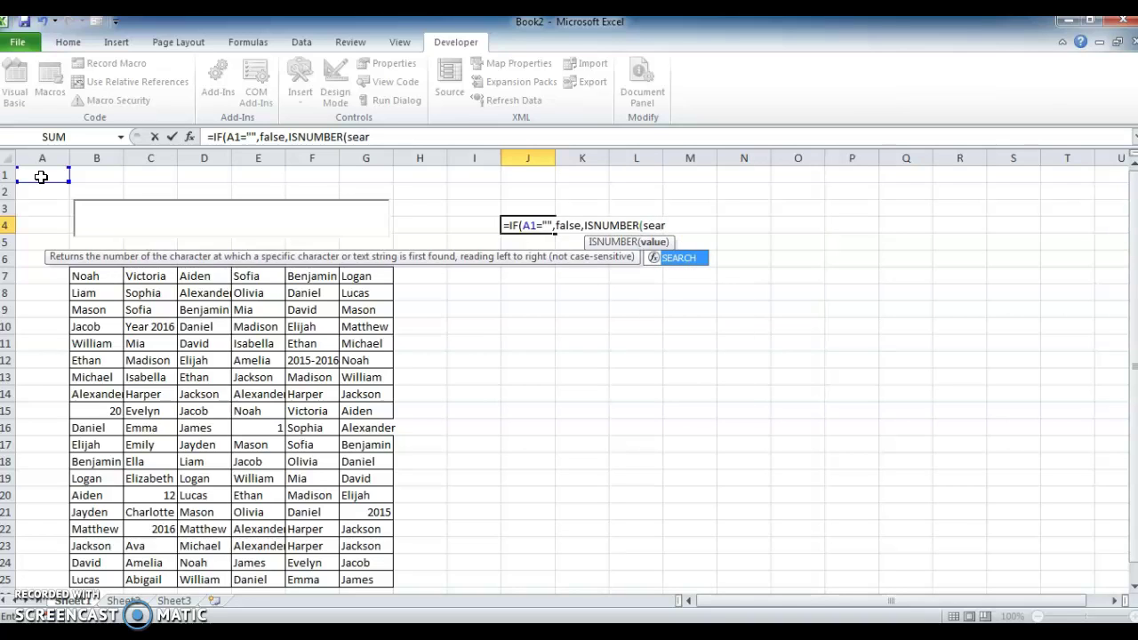
{"action": "key", "text": "Tab"}
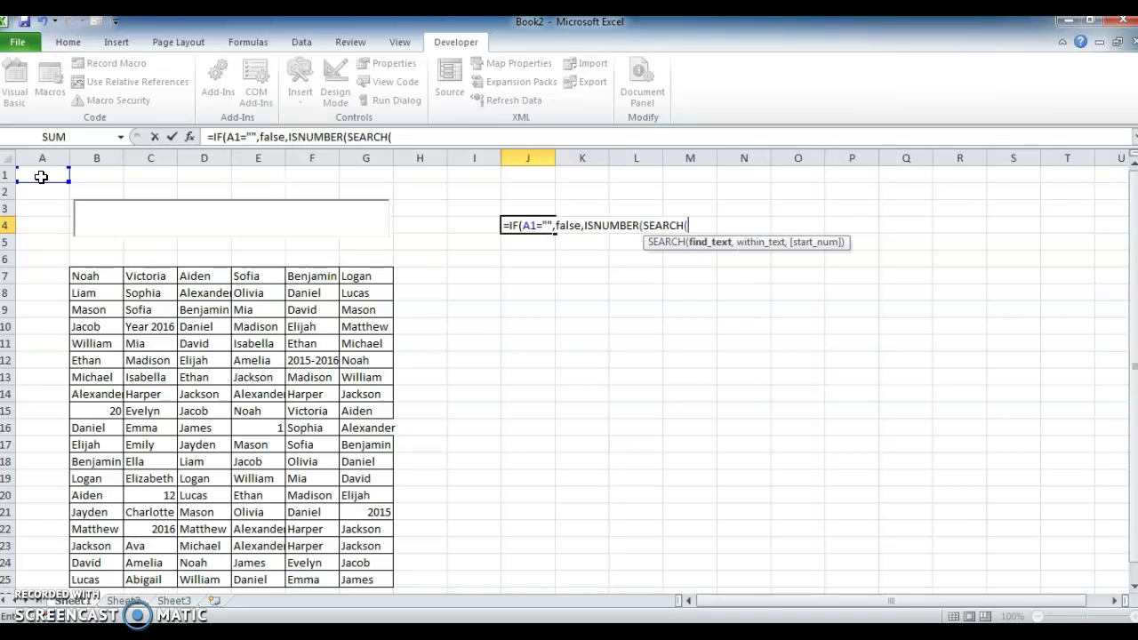
{"action": "left_click", "coordinate": [42, 176]}
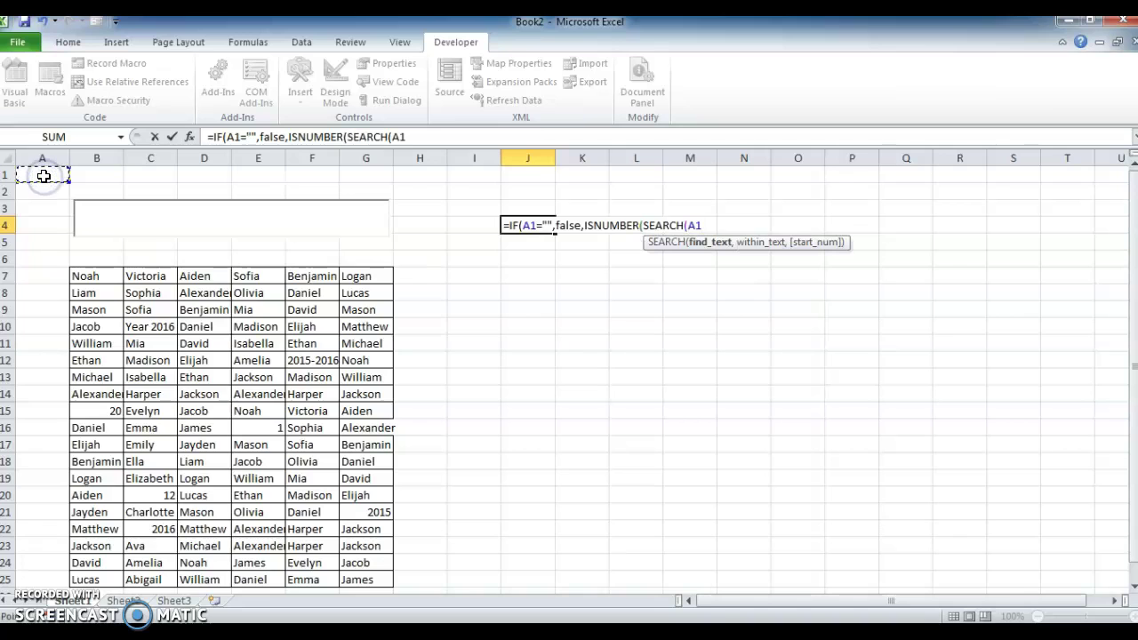
{"action": "type", "text": ","}
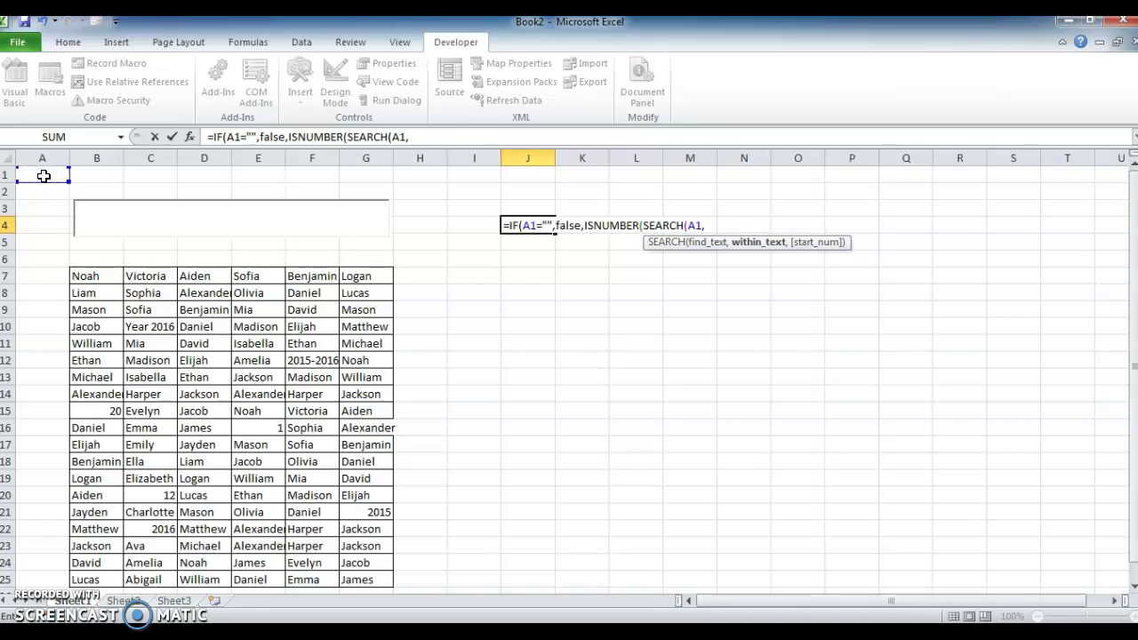
{"action": "left_click", "coordinate": [88, 278]}
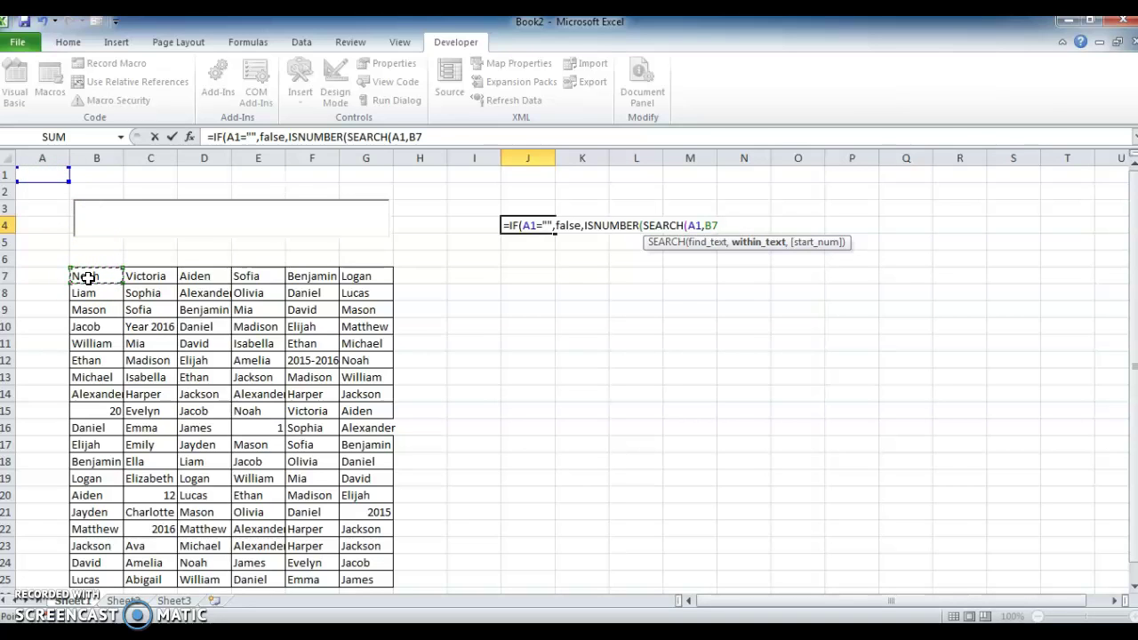
{"action": "type", "text": ")"}
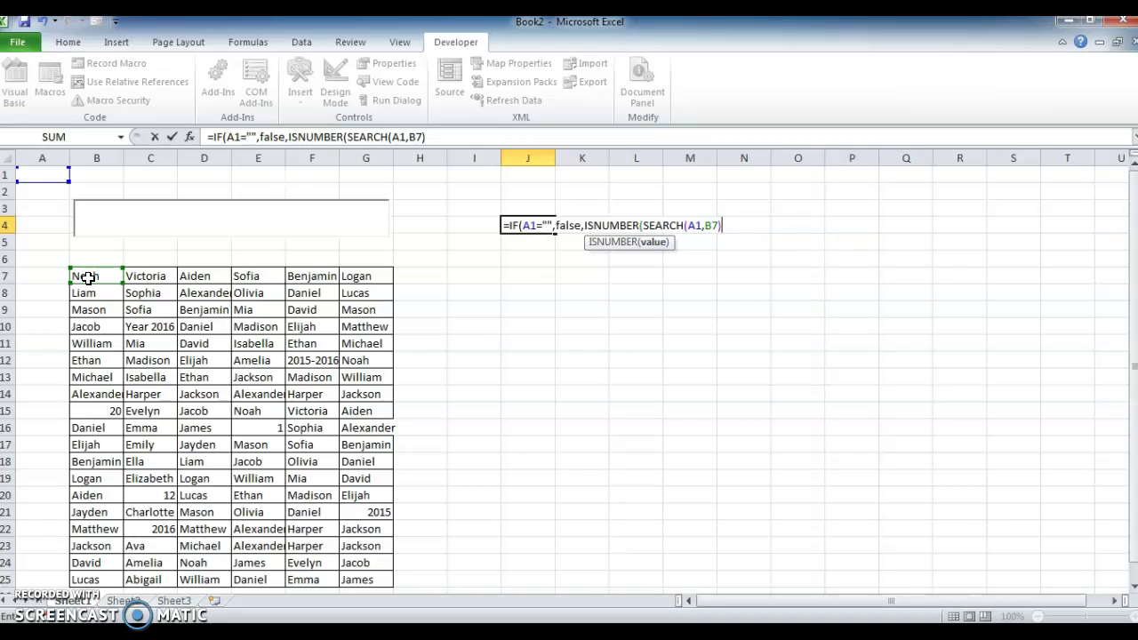
{"action": "type", "text": ")"}
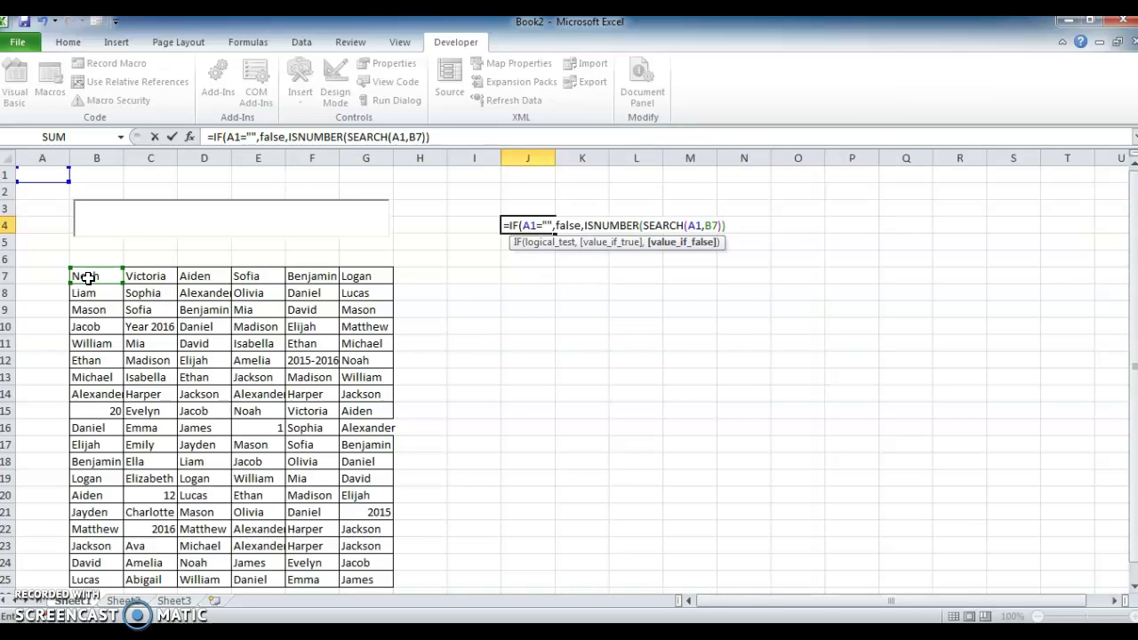
{"action": "type", "text": ")"}
{"action": "key", "text": "Return"}
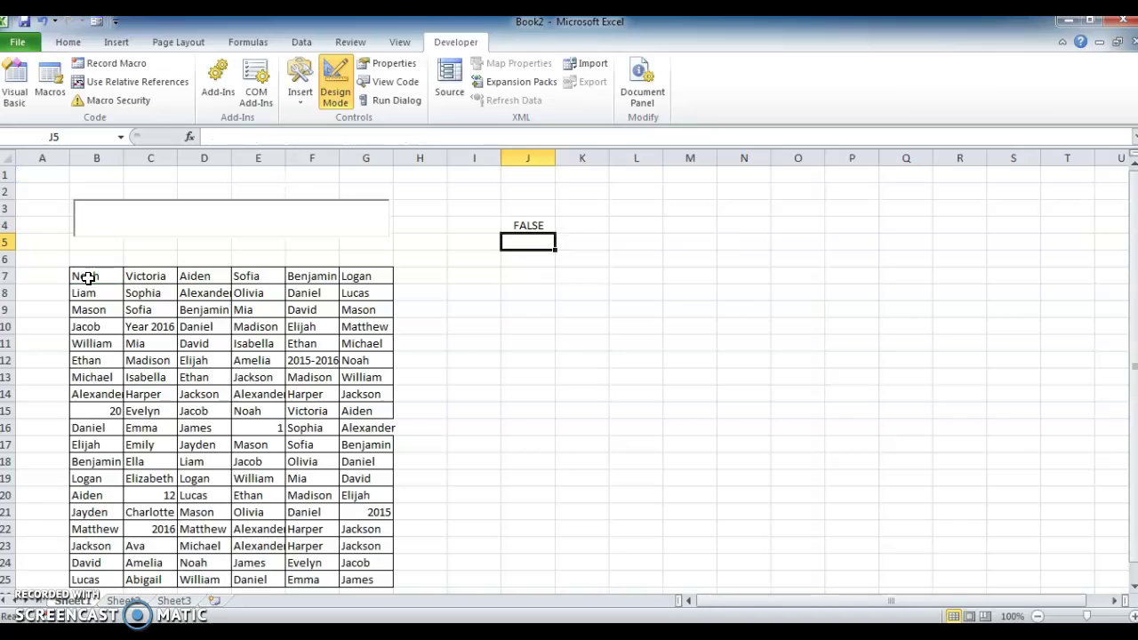
Make both A1 references in the J4 formula absolute as $A$1 and enter the formula.
{"action": "key", "text": "Up"}
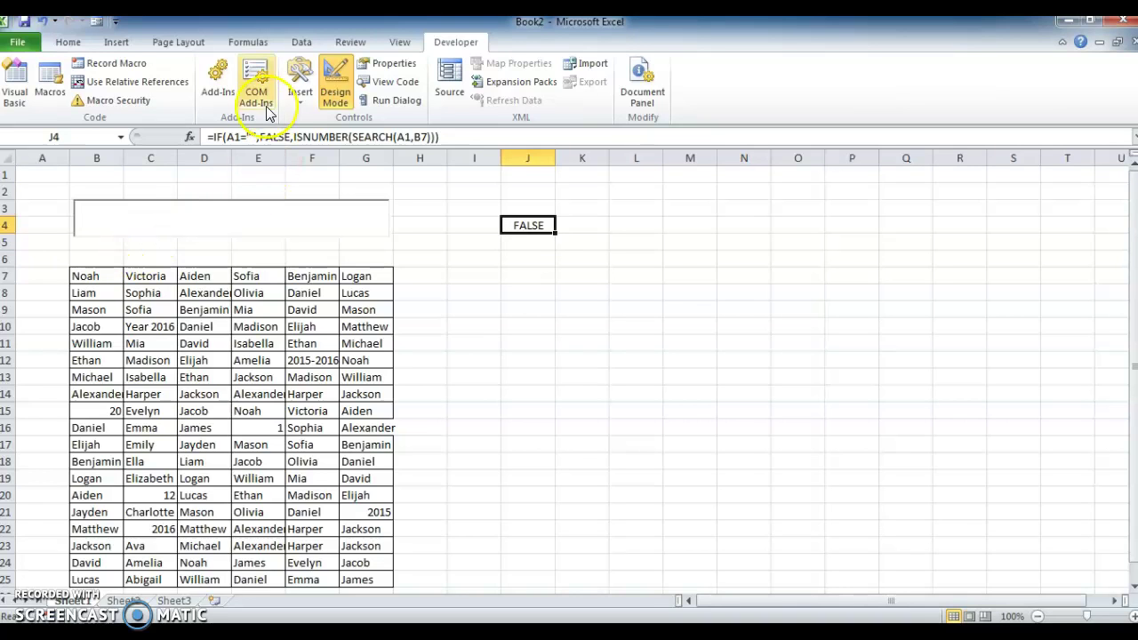
{"action": "left_click", "coordinate": [233, 136]}
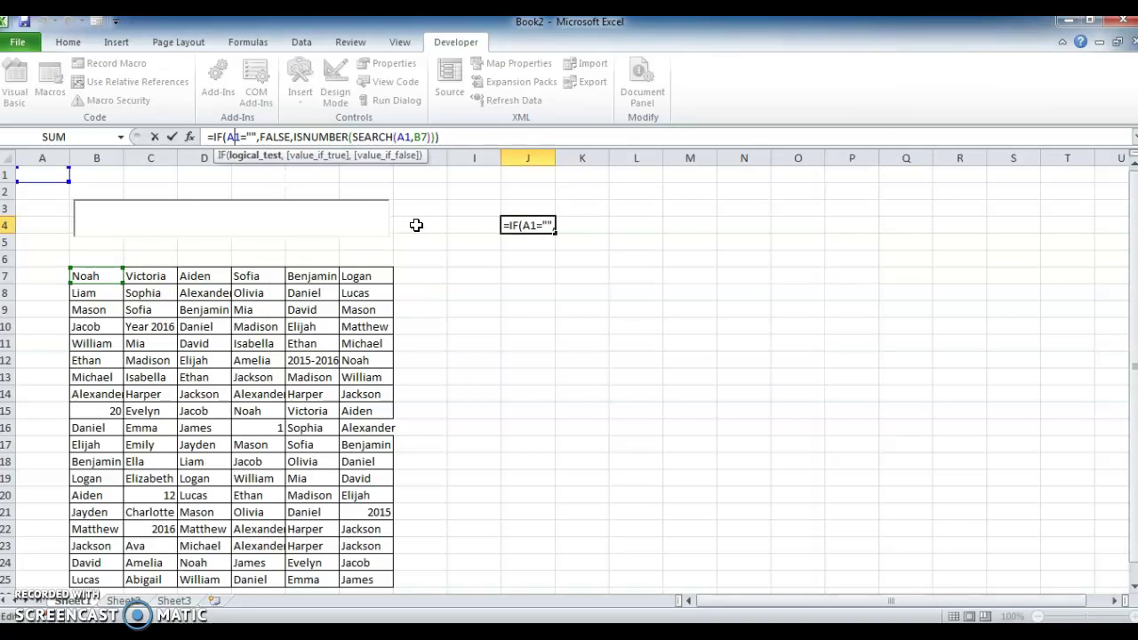
{"action": "key", "text": "F4"}
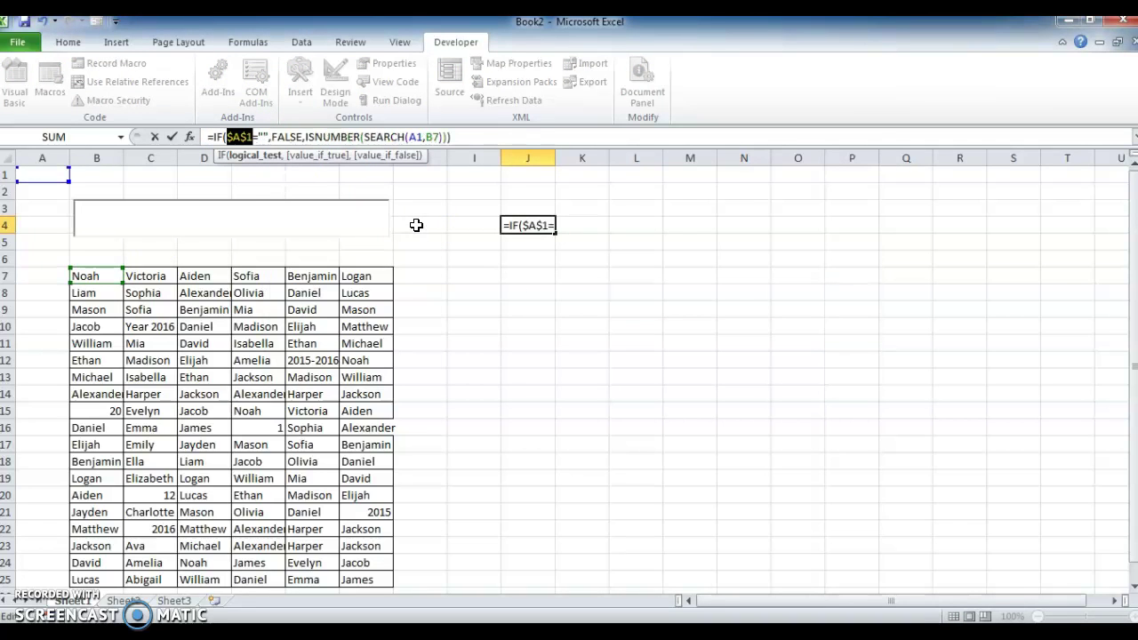
{"action": "left_click", "coordinate": [416, 137]}
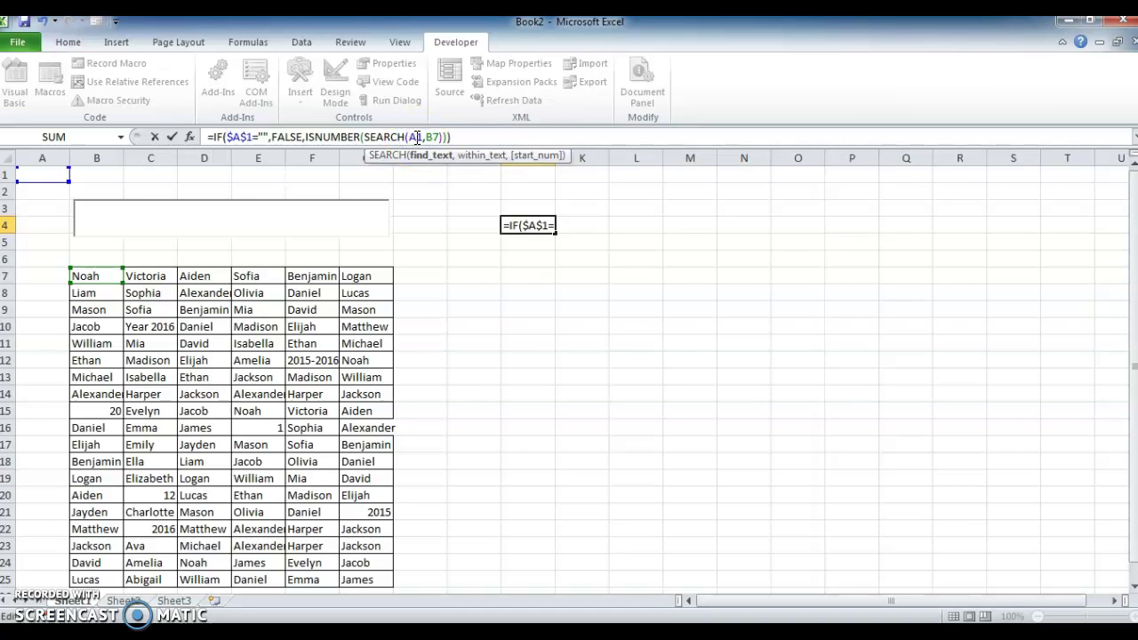
{"action": "key", "text": "F4"}
{"action": "key", "text": "ctrl+Return"}
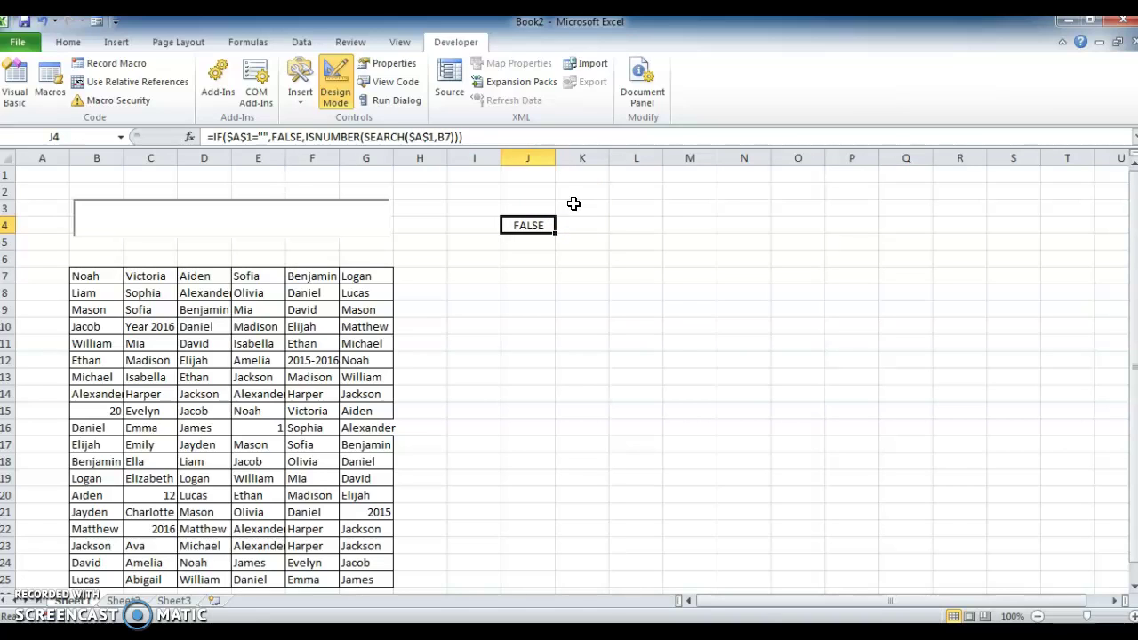
Copy the J4 formula text without its leading equals sign and leave the cell.
{"action": "key", "text": "F2"}
{"action": "key", "text": "shift+Left"}
{"action": "key", "text": "shift+Left"}
{"action": "key", "text": "shift+Left"}
{"action": "key", "text": "shift+Left"}
{"action": "key", "text": "shift+Left"}
{"action": "key", "text": "shift+Left"}
{"action": "key", "text": "shift+Left"}
{"action": "key", "text": "shift+Left"}
{"action": "key", "text": "shift+Left"}
{"action": "key", "text": "shift+Left"}
{"action": "key", "text": "shift+Left"}
{"action": "key", "text": "shift+Left"}
{"action": "key", "text": "shift+Left"}
{"action": "key", "text": "shift+Left"}
{"action": "key", "text": "shift+Left"}
{"action": "key", "text": "shift+Left"}
{"action": "key", "text": "shift+Left"}
{"action": "key", "text": "shift+Left"}
{"action": "key", "text": "shift+Left"}
{"action": "key", "text": "shift+Left"}
{"action": "key", "text": "shift+Left"}
{"action": "key", "text": "shift+Left"}
{"action": "key", "text": "shift+Left"}
{"action": "key", "text": "shift+Left"}
{"action": "key", "text": "shift+Left"}
{"action": "key", "text": "ctrl+c"}
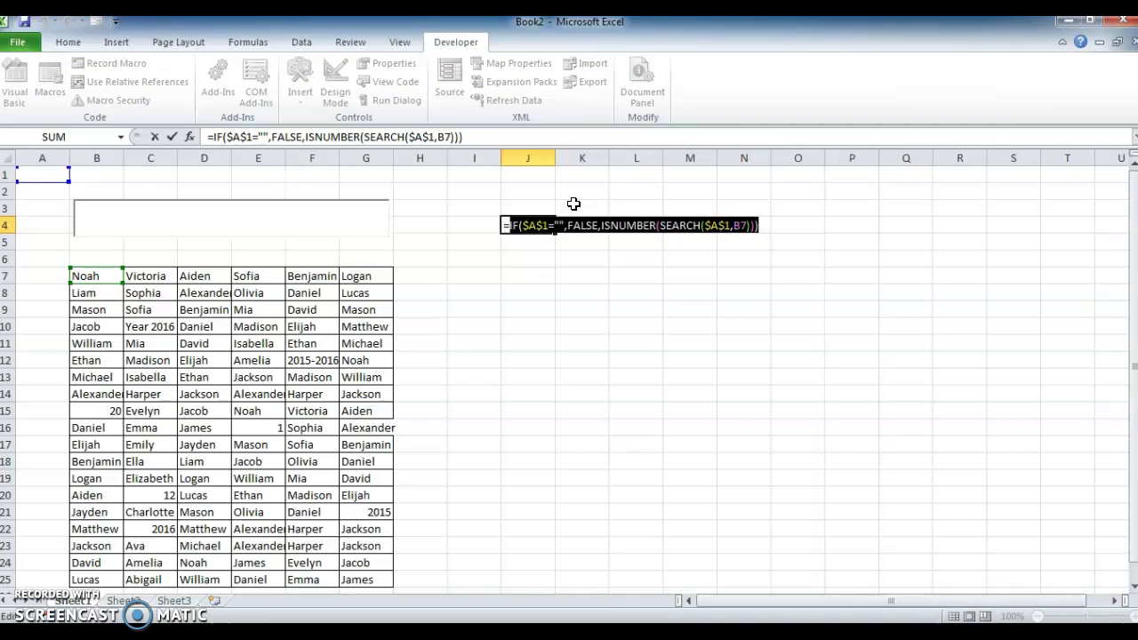
{"action": "key", "text": "Return"}
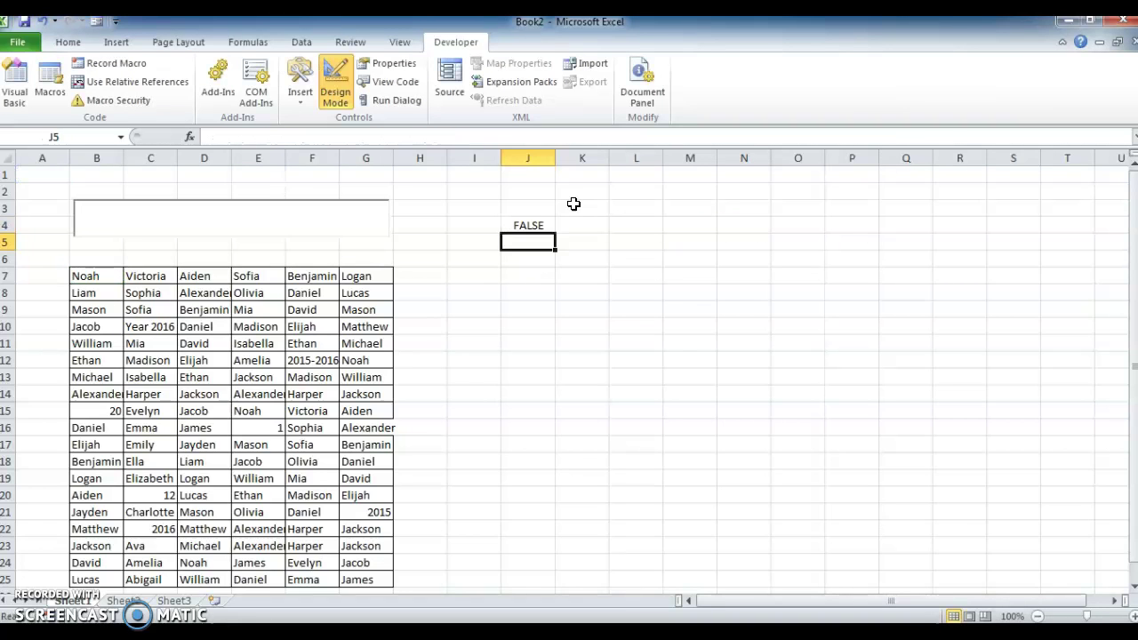
Start a formula-based conditional formatting rule for B7:G25 using =IF($A$1="",FALSE,ISNUMBER(SEARCH($A$1,B7))).
{"action": "left_click", "coordinate": [73, 279]}
{"action": "key", "text": "ctrl+shift+Down"}
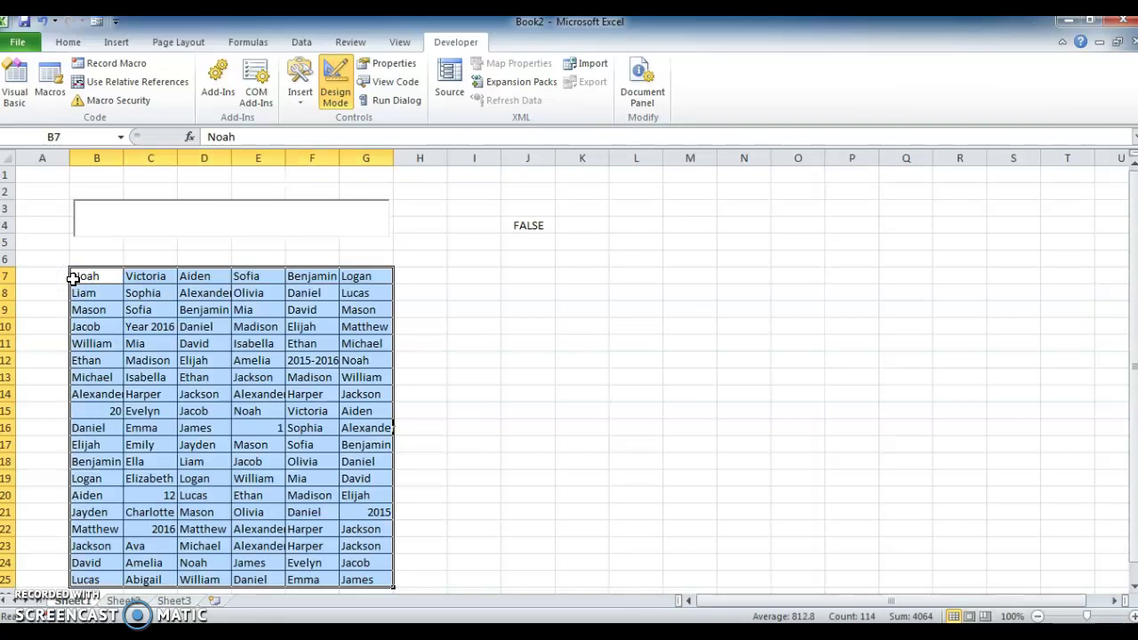
{"action": "key", "text": "alt+o"}
{"action": "key", "text": "d"}
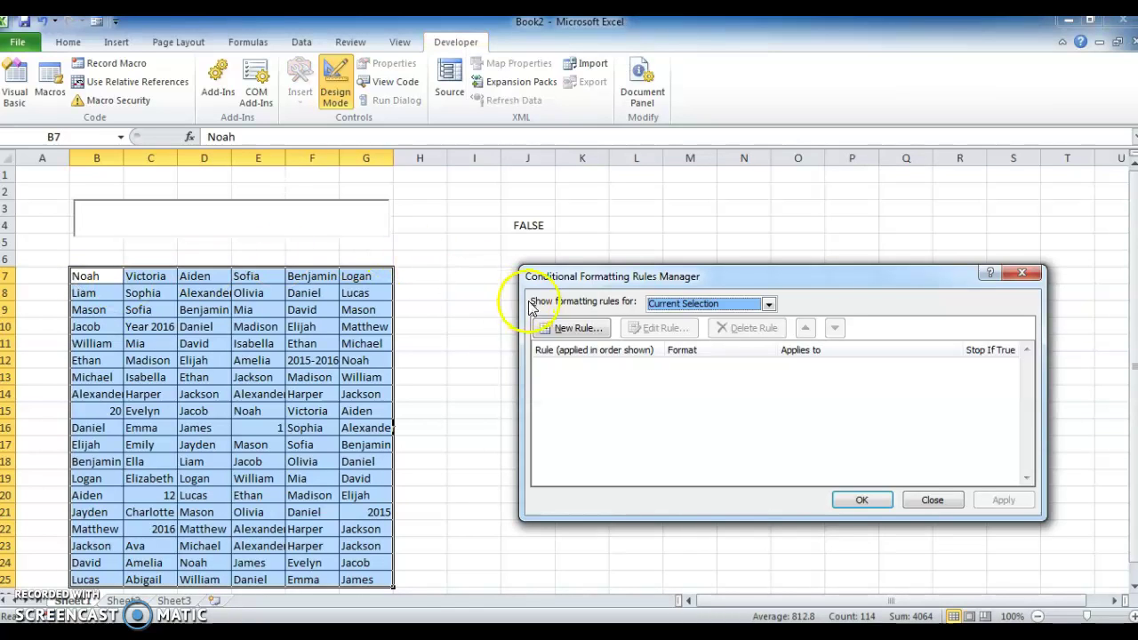
{"action": "left_click", "coordinate": [555, 328]}
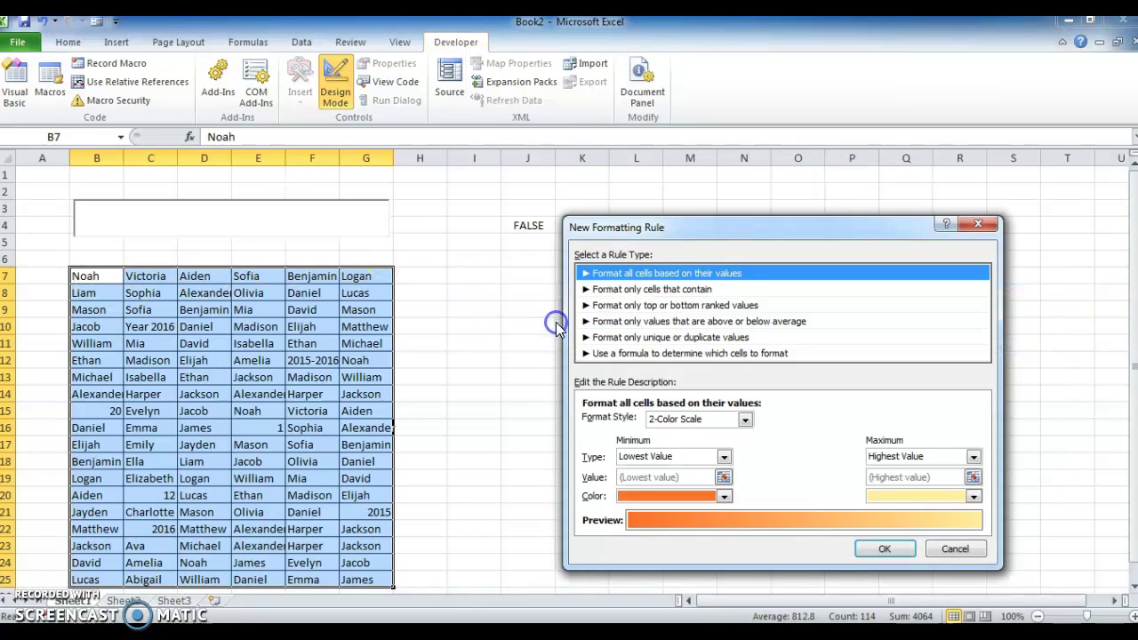
{"action": "left_click", "coordinate": [676, 354]}
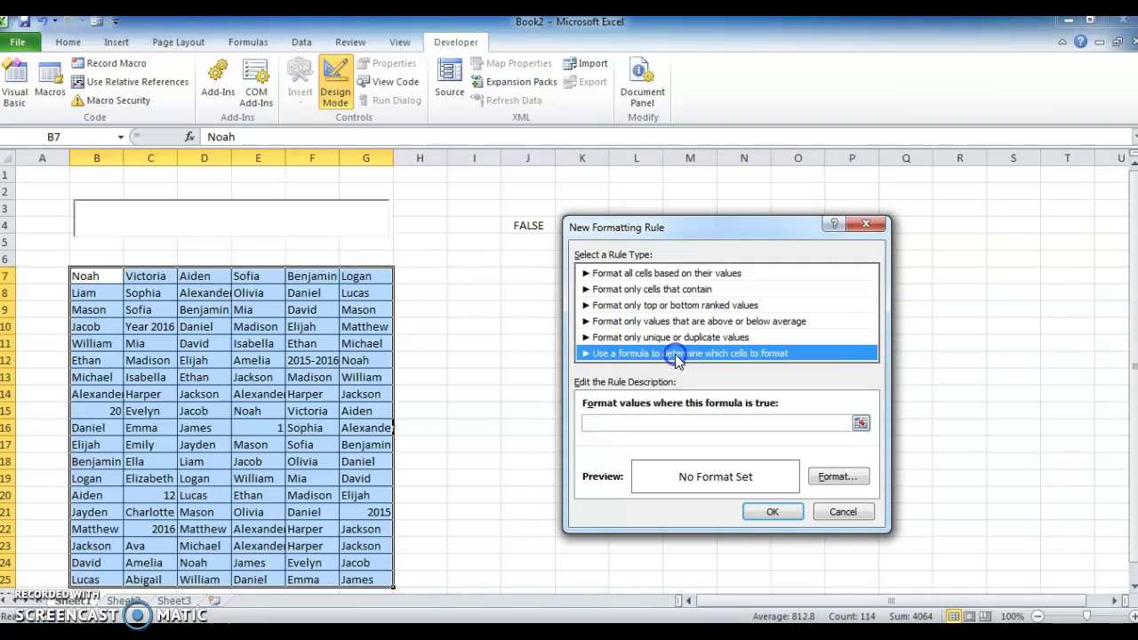
{"action": "left_click", "coordinate": [651, 425]}
{"action": "type", "text": "="}
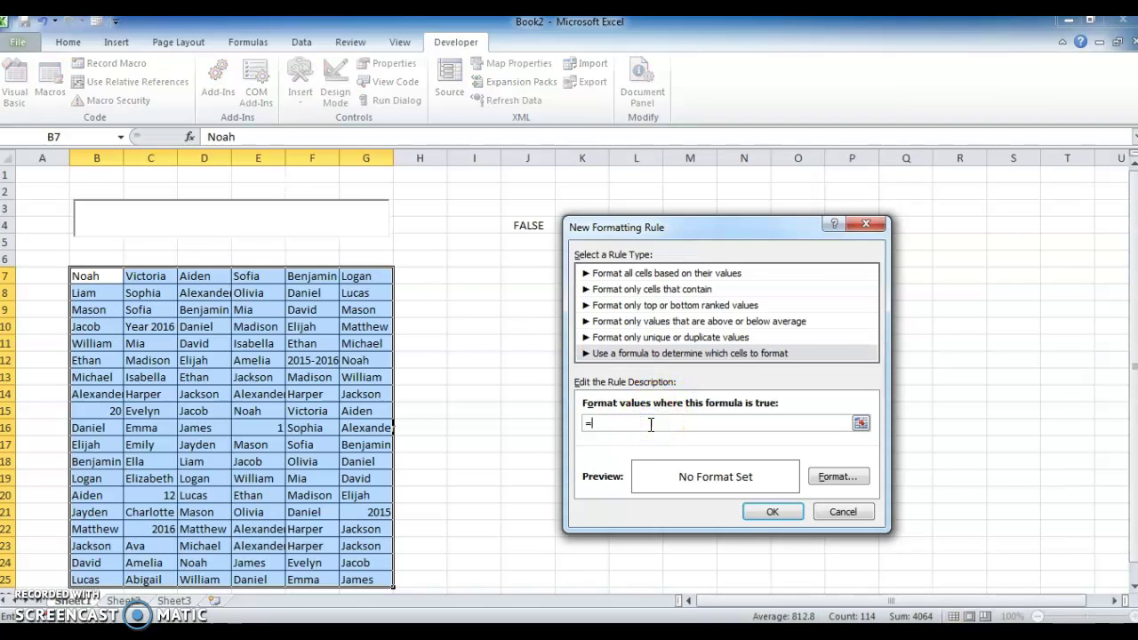
{"action": "key", "text": "ctrl+v"}
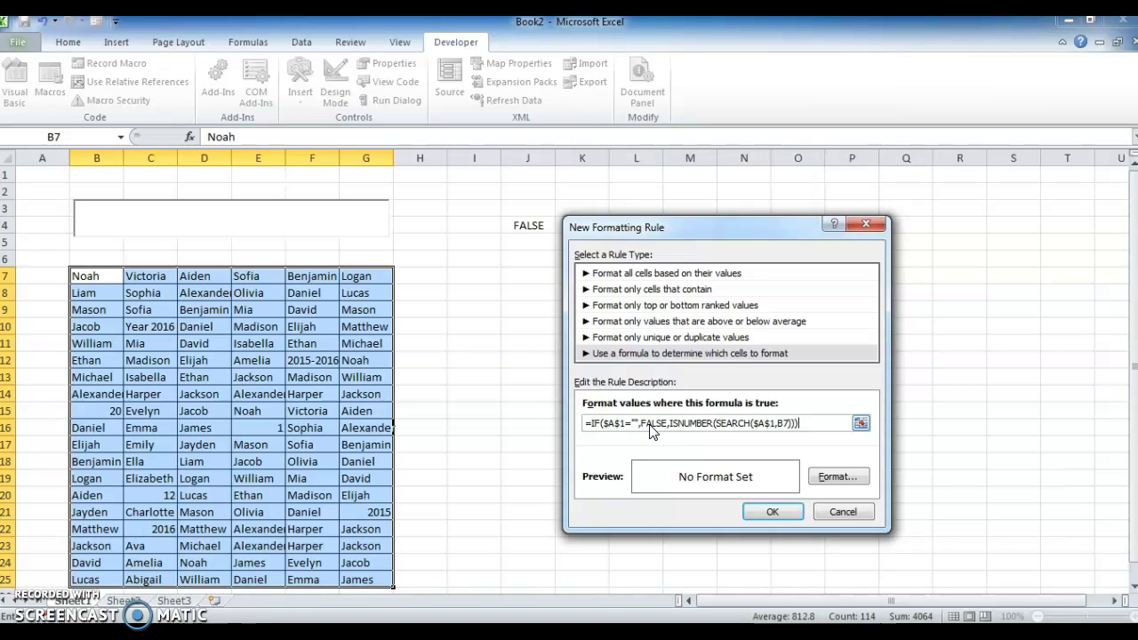
Give the rule a light green fill and apply it to the table.
{"action": "left_click", "coordinate": [834, 478]}
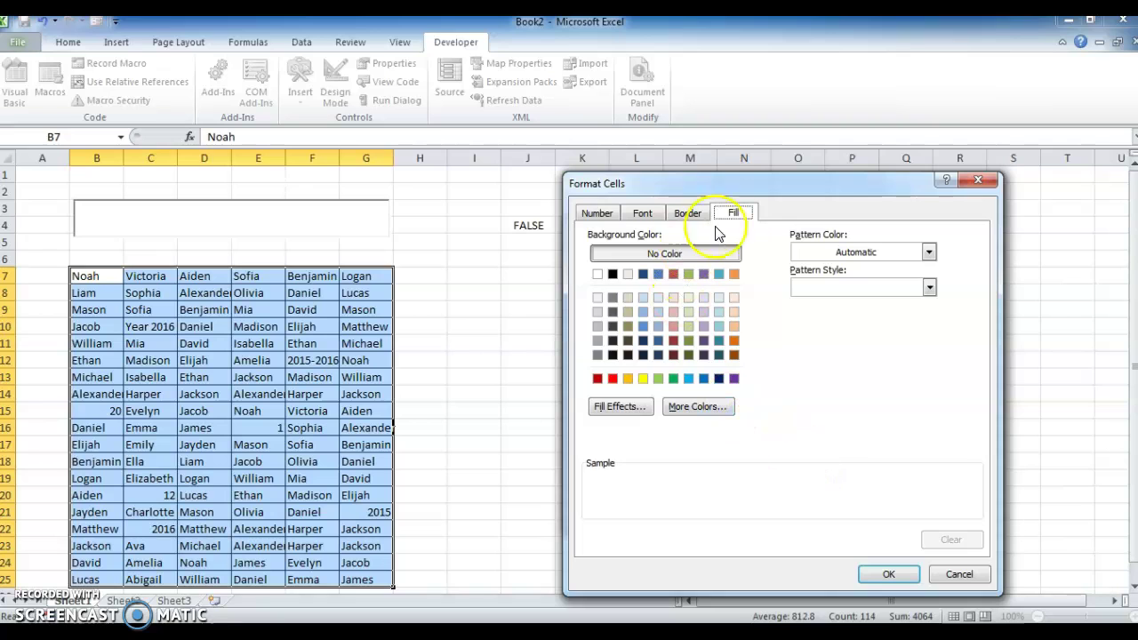
{"action": "left_click", "coordinate": [655, 379]}
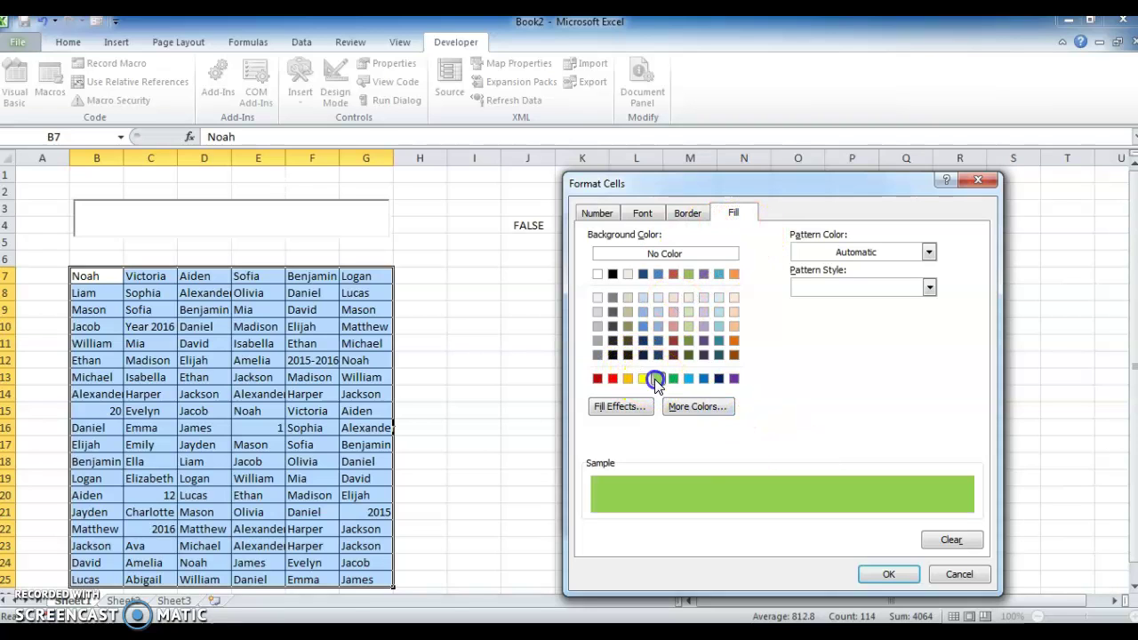
{"action": "left_click", "coordinate": [885, 576]}
{"action": "left_click", "coordinate": [782, 514]}
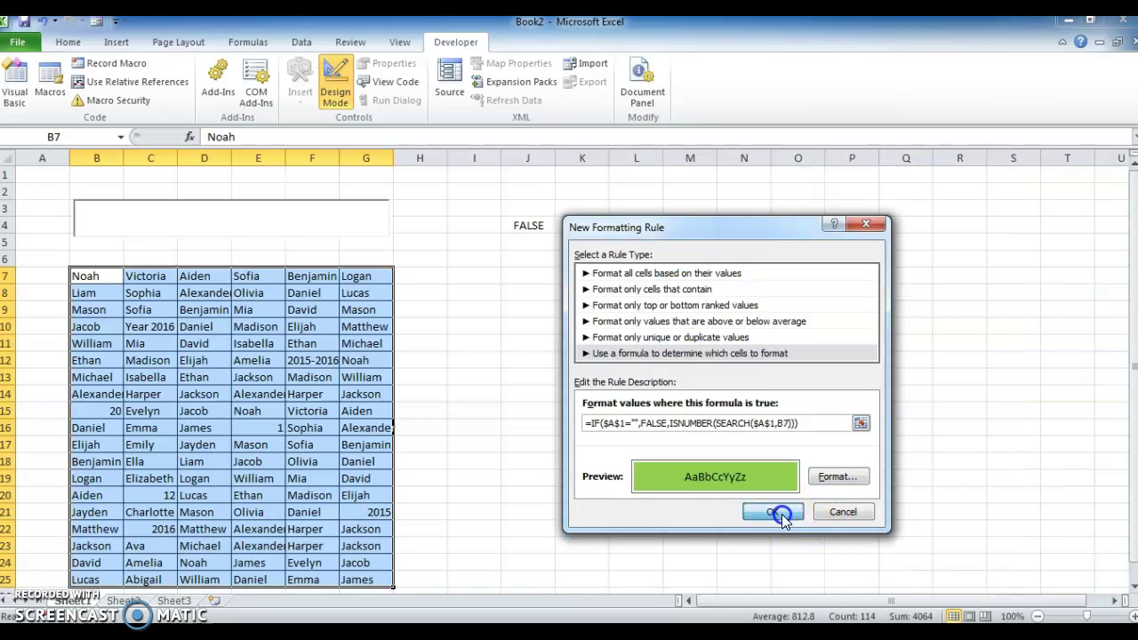
{"action": "left_click", "coordinate": [998, 501]}
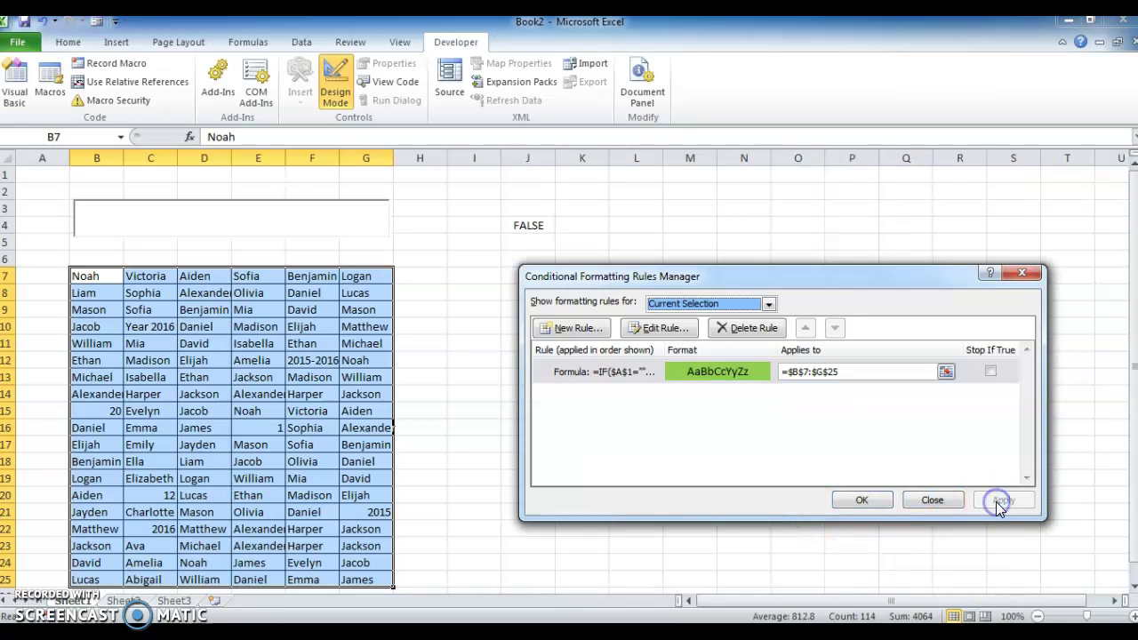
{"action": "left_click", "coordinate": [867, 500]}
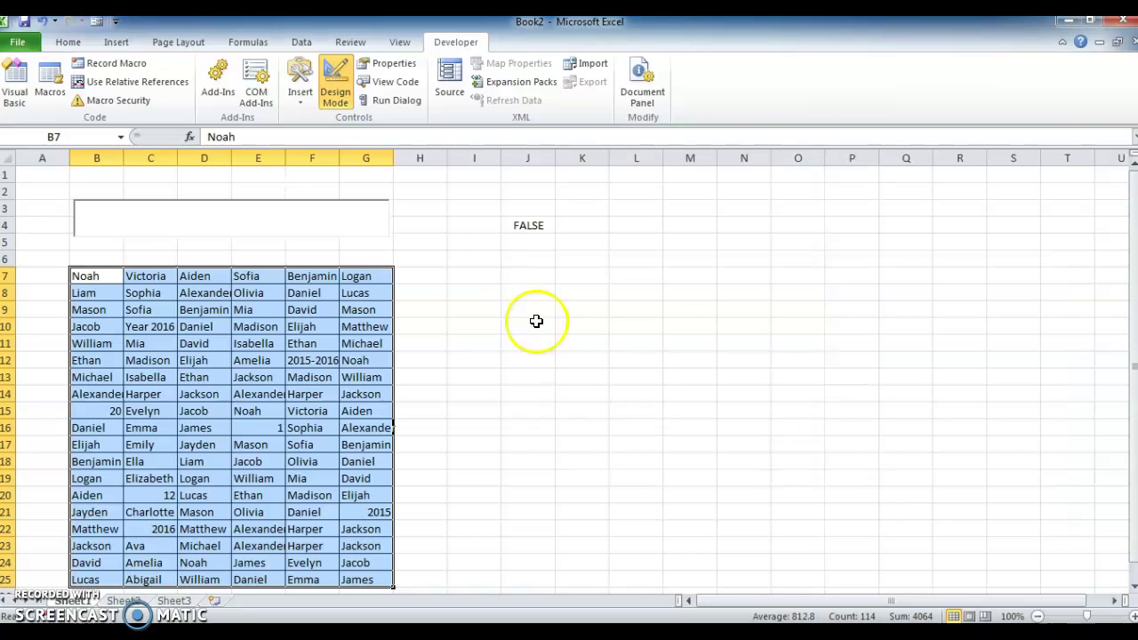
Delete the helper formula from J4 and turn off Design Mode.
{"action": "left_click", "coordinate": [441, 257]}
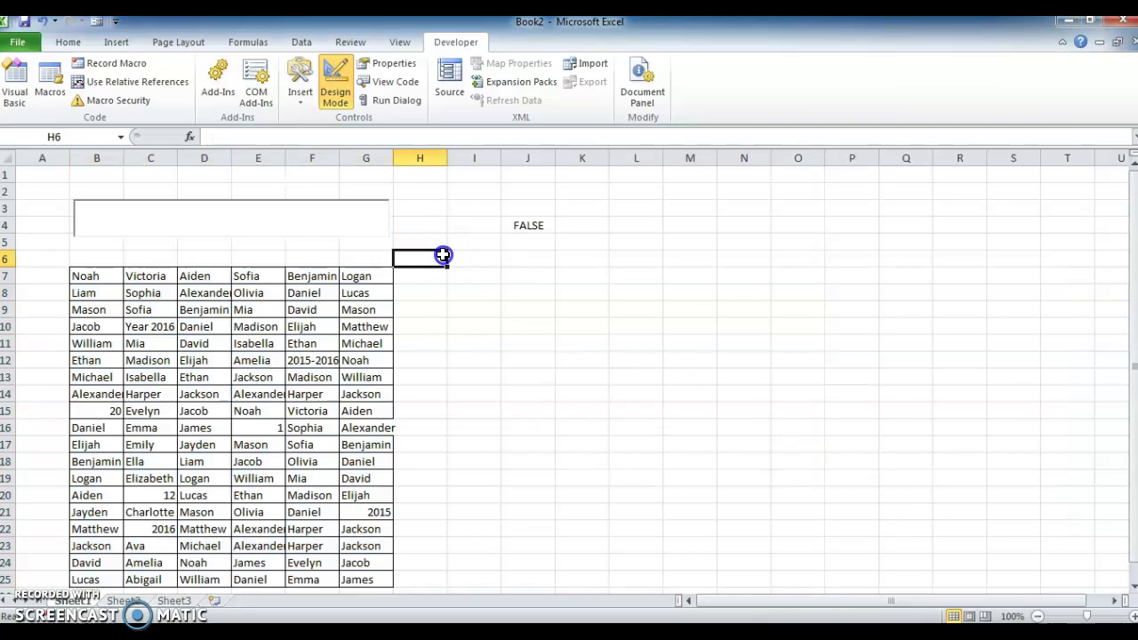
{"action": "left_click", "coordinate": [540, 224]}
{"action": "key", "text": "Delete"}
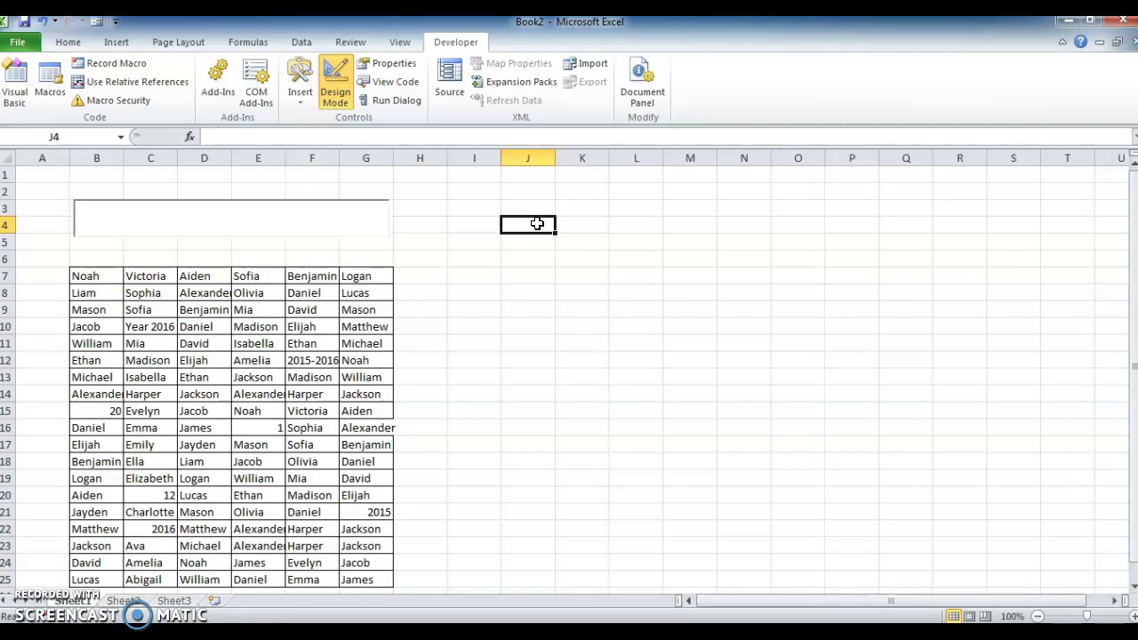
{"action": "left_click", "coordinate": [158, 218]}
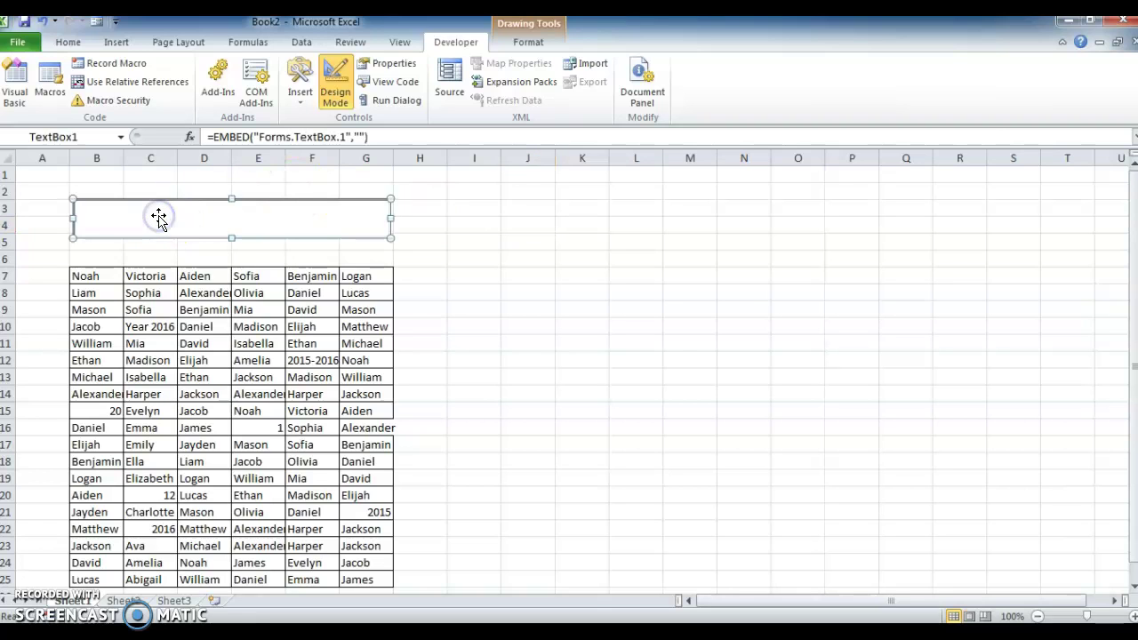
{"action": "left_click", "coordinate": [336, 96]}
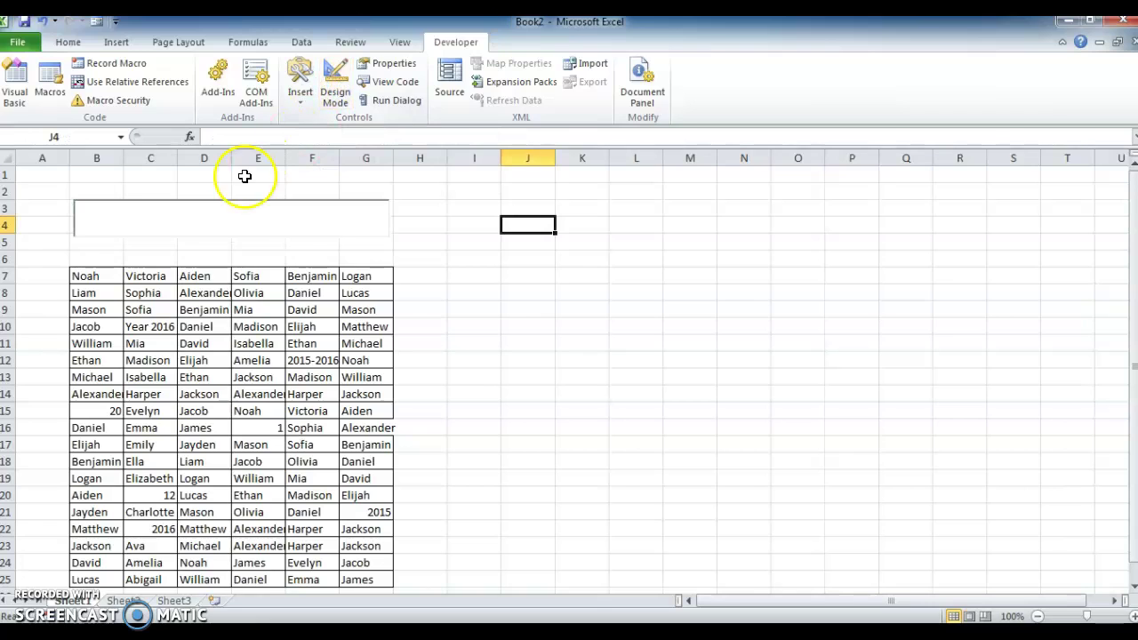
Test the search box with the lowercase first name found in B10, and clear the box again.
{"action": "left_click", "coordinate": [143, 219]}
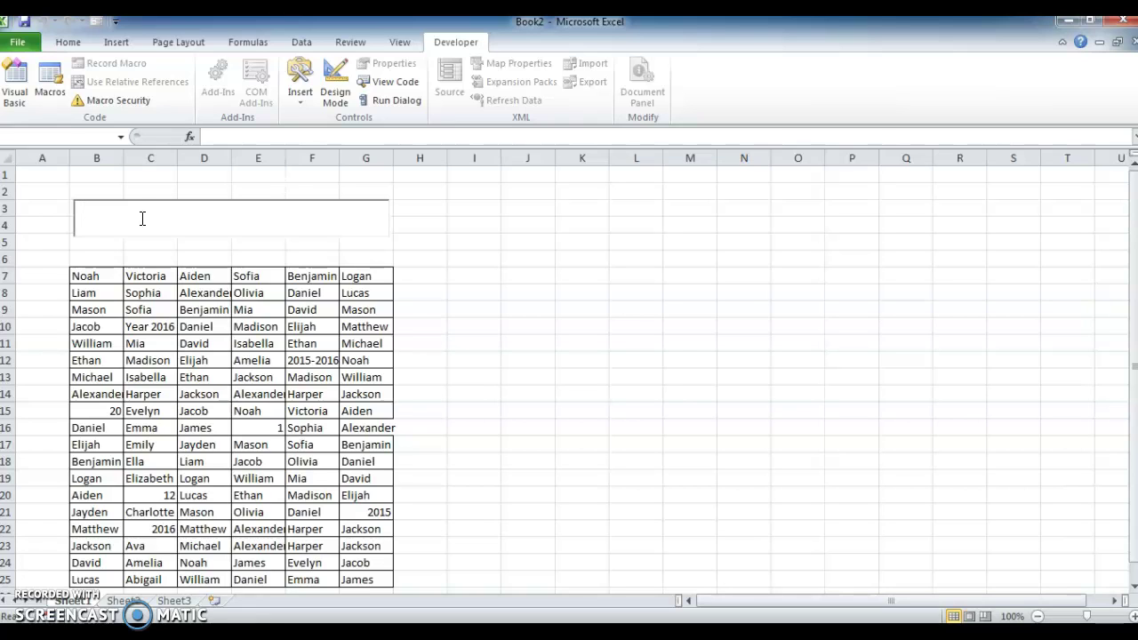
{"action": "type", "text": "jacob"}
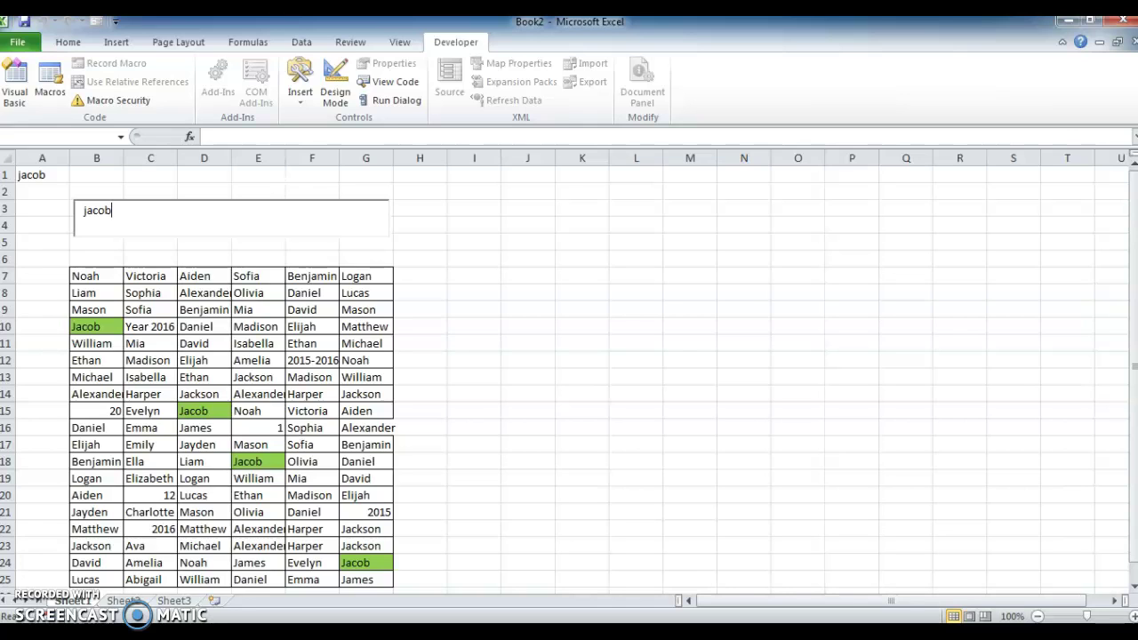
{"action": "key", "text": "BackSpace"}
{"action": "key", "text": "BackSpace"}
{"action": "key", "text": "BackSpace"}
{"action": "key", "text": "BackSpace"}
{"action": "key", "text": "BackSpace"}
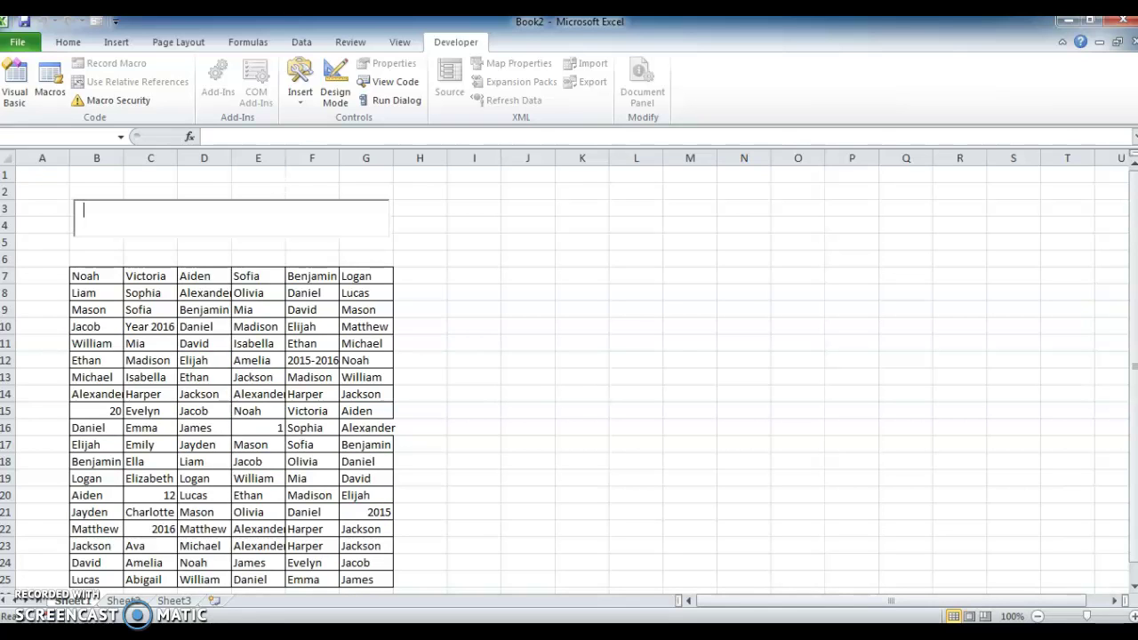
Test the search box with the lowercase first name found in B12, and empty it again.
{"action": "type", "text": "ethan"}
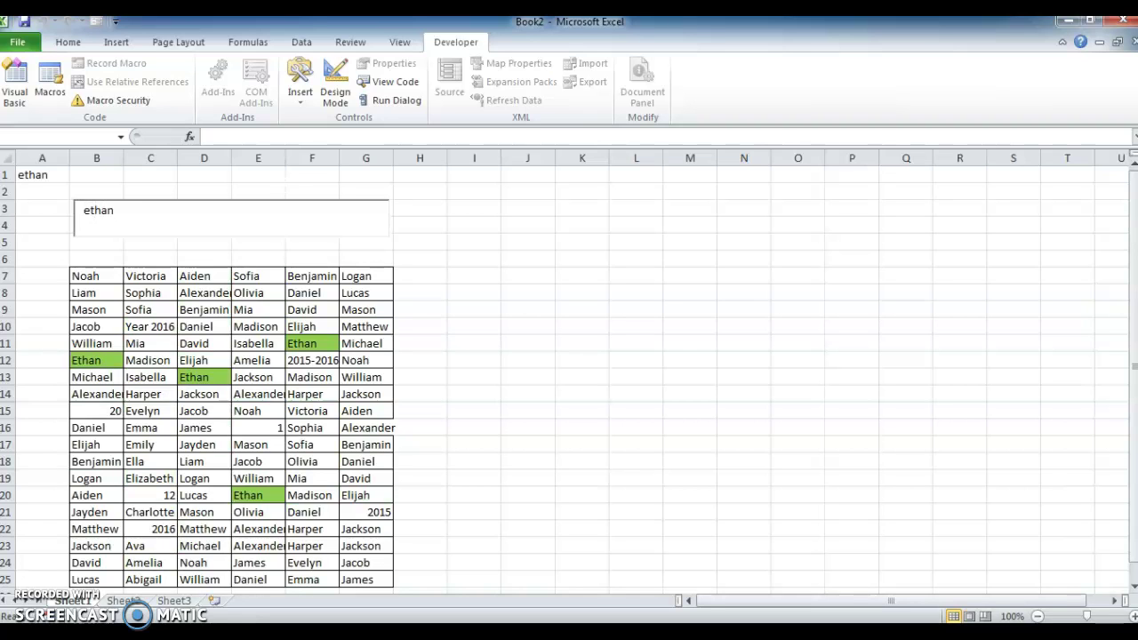
{"action": "key", "text": "BackSpace"}
{"action": "key", "text": "BackSpace"}
{"action": "key", "text": "BackSpace"}
{"action": "key", "text": "BackSpace"}
{"action": "key", "text": "BackSpace"}
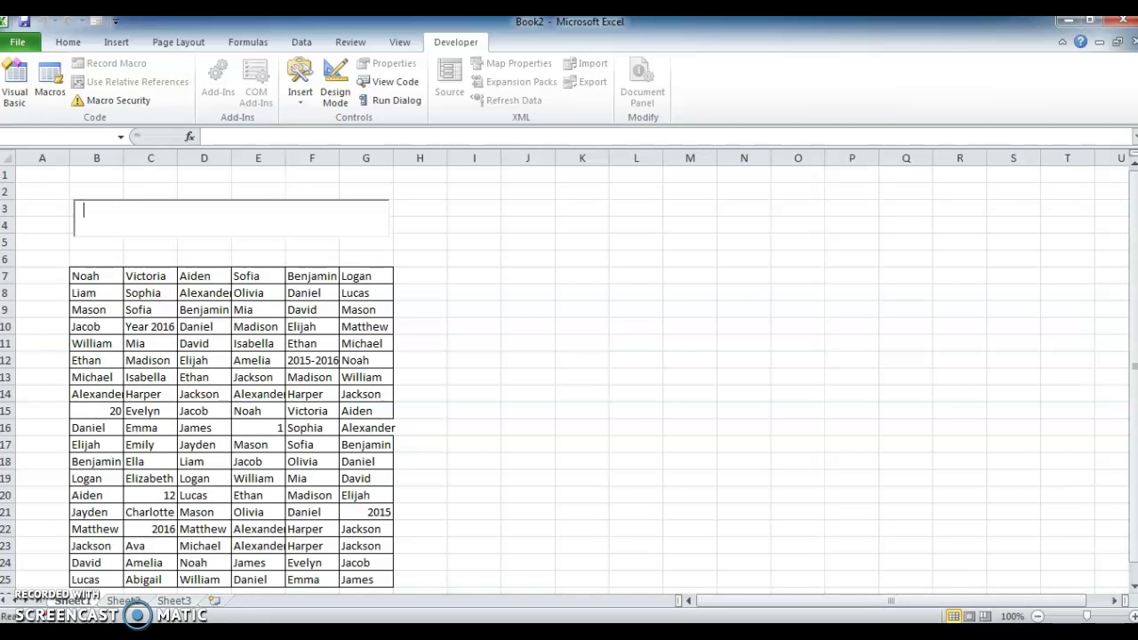
Search the table for the first name found in B24, clear the text and leave the search box.
{"action": "type", "text": "dav"}
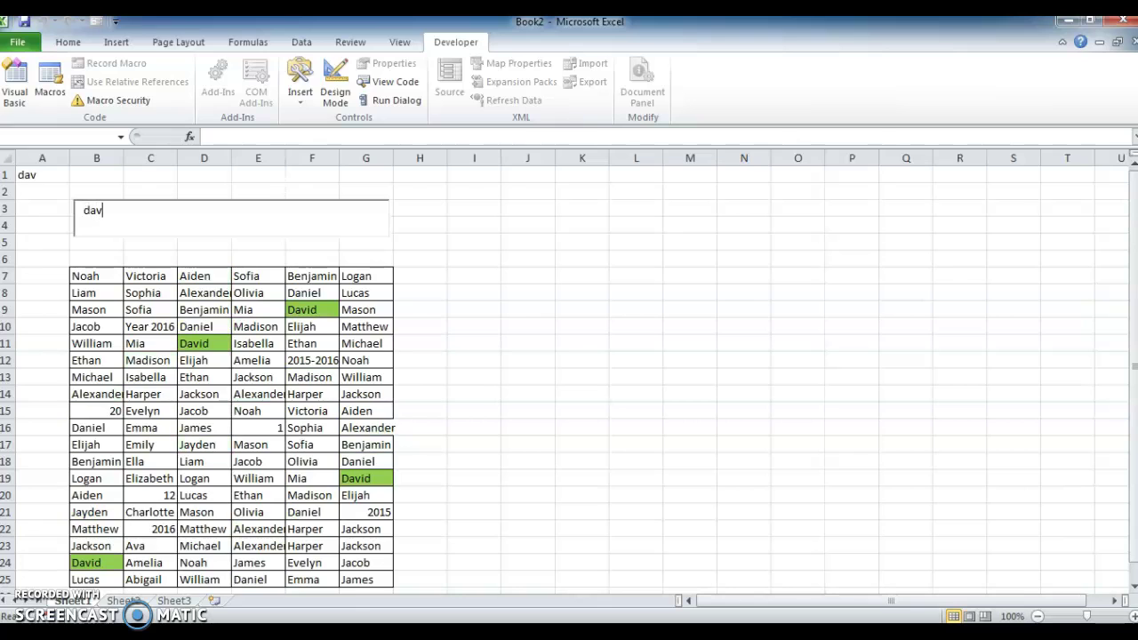
{"action": "type", "text": "id"}
{"action": "key", "text": "BackSpace"}
{"action": "key", "text": "BackSpace"}
{"action": "key", "text": "BackSpace"}
{"action": "key", "text": "BackSpace"}
{"action": "key", "text": "BackSpace"}
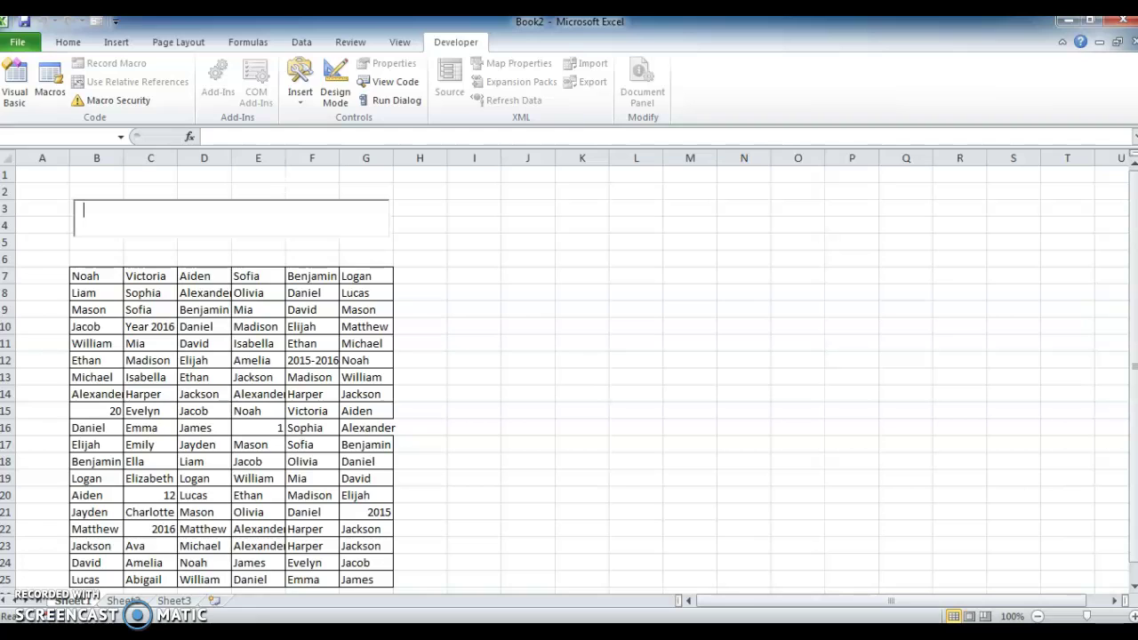
{"action": "left_click", "coordinate": [418, 266]}
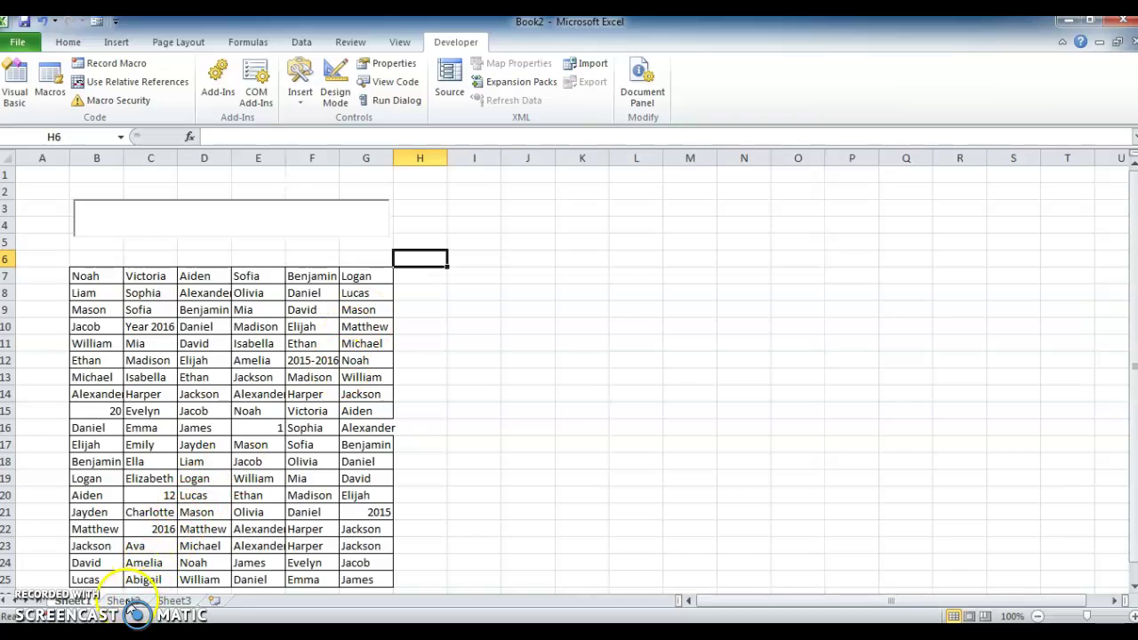
On Sheet2, add a thin border around cell B3 above the table.
{"action": "left_click", "coordinate": [132, 601]}
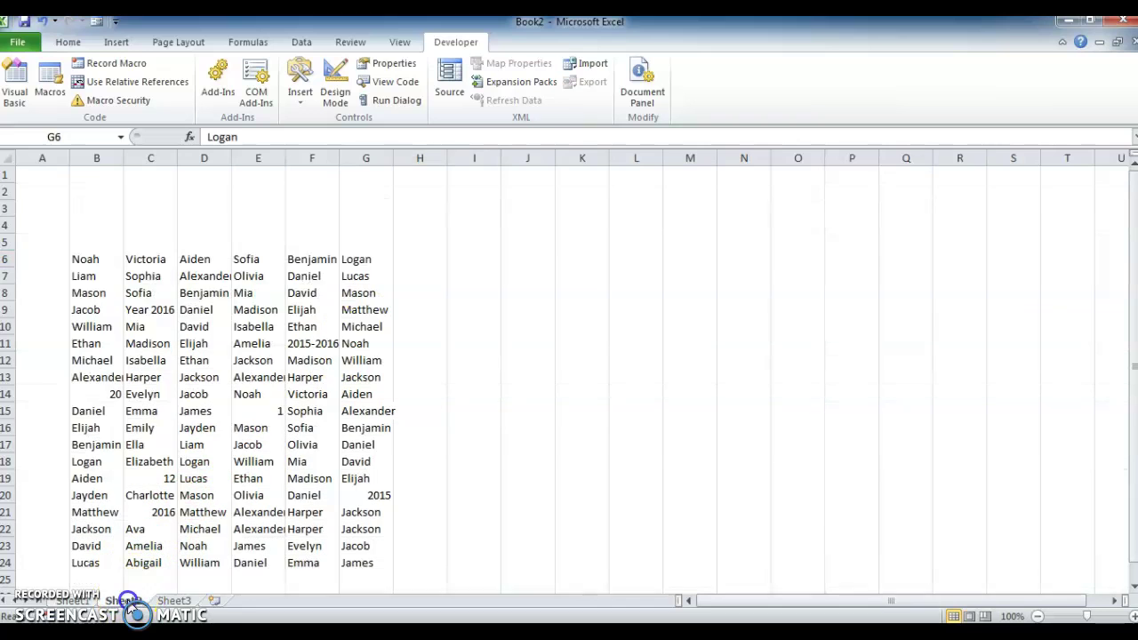
{"action": "left_click", "coordinate": [105, 205]}
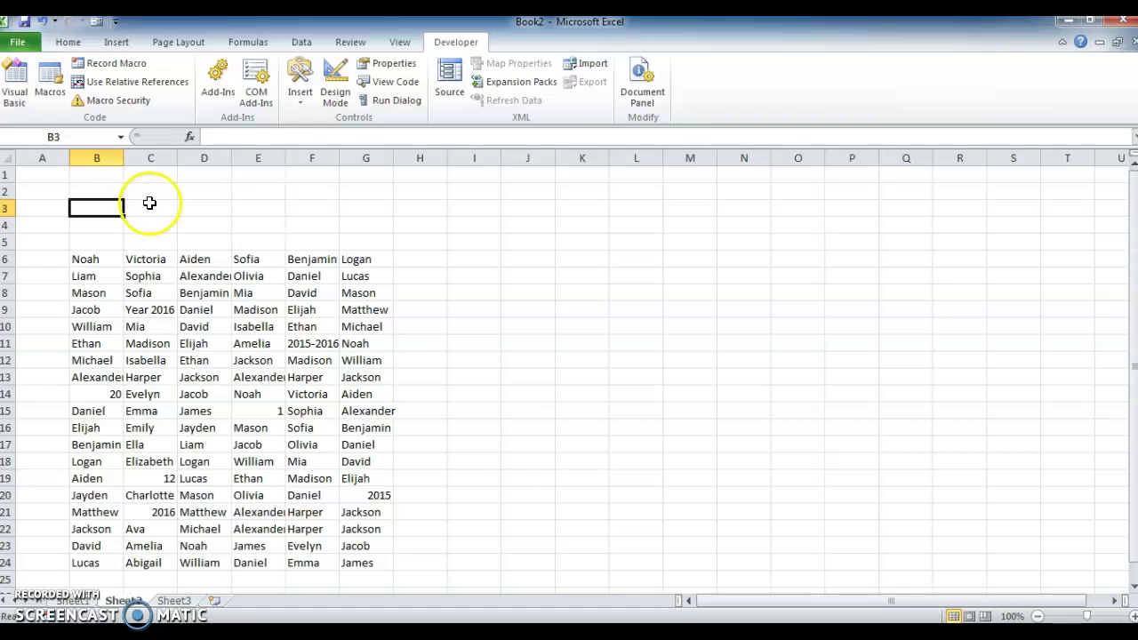
{"action": "key", "text": "alt+h"}
{"action": "key", "text": "b"}
{"action": "key", "text": "Escape"}
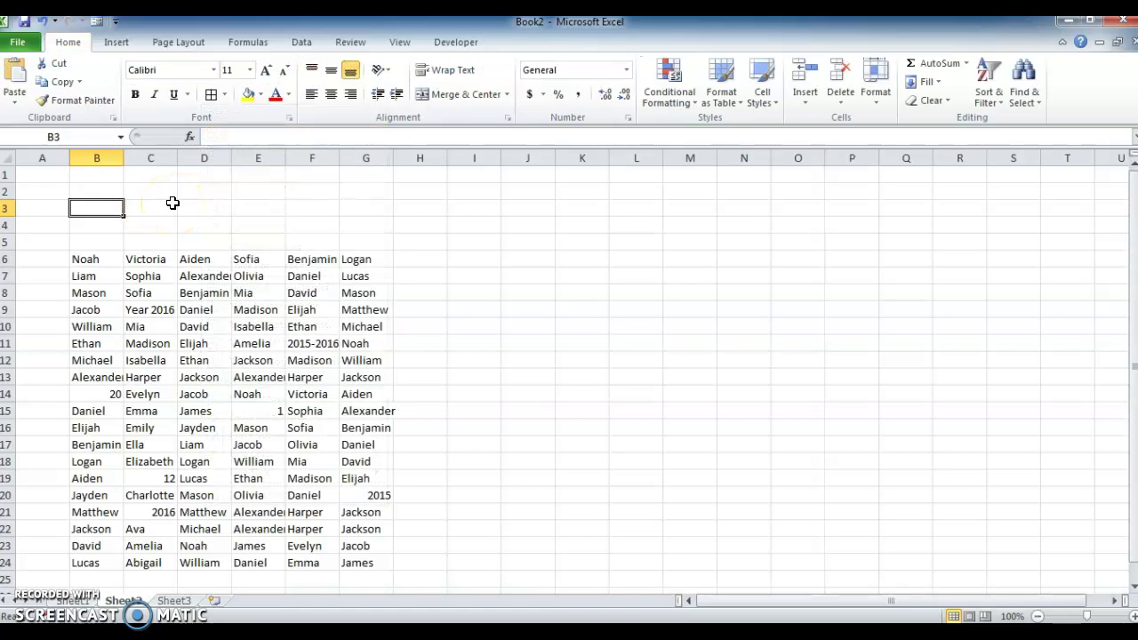
{"action": "left_click", "coordinate": [71, 216]}
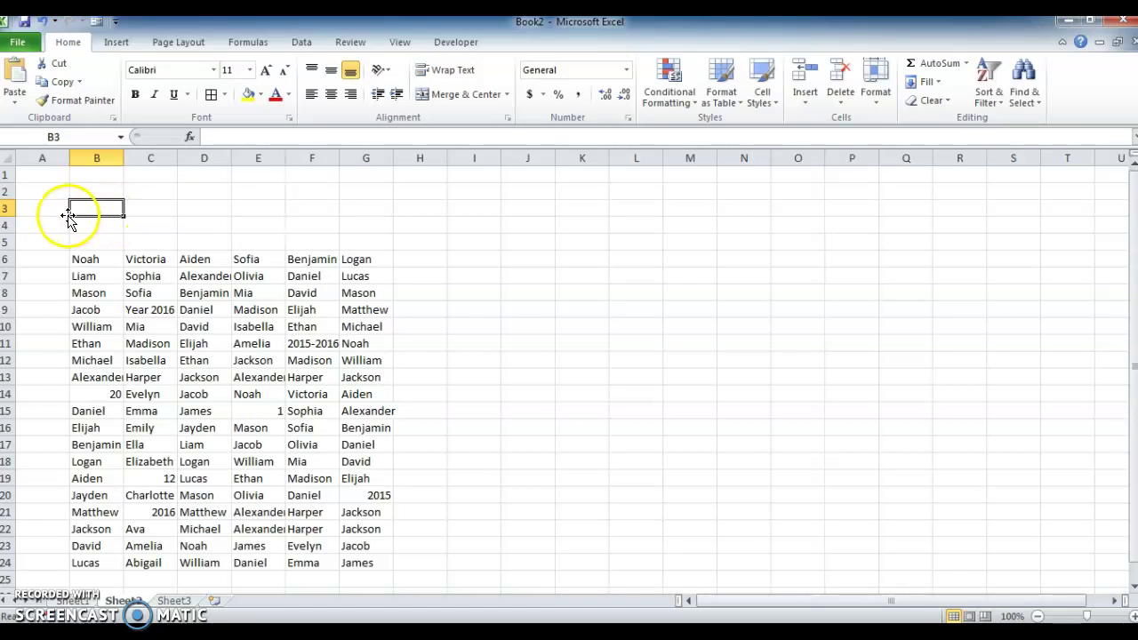
{"action": "left_click", "coordinate": [84, 258]}
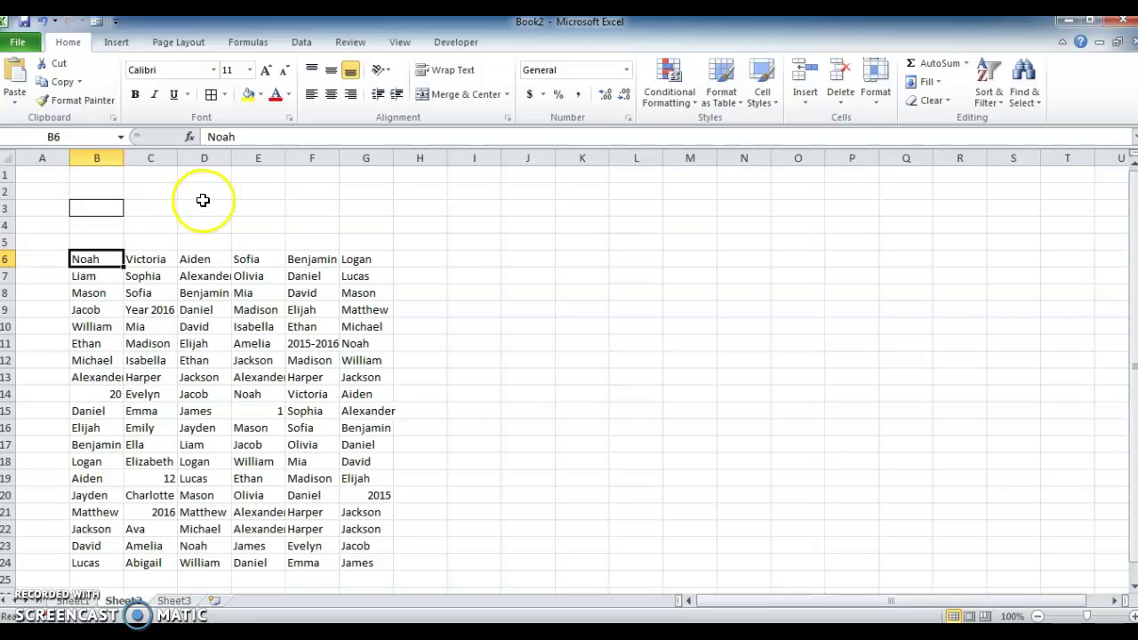
Enter the helper formula =ISNUMBER(SEARCH(B3,B6)) in cell J4, referring to the bordered search cell and the table's first cell.
{"action": "left_click", "coordinate": [113, 208]}
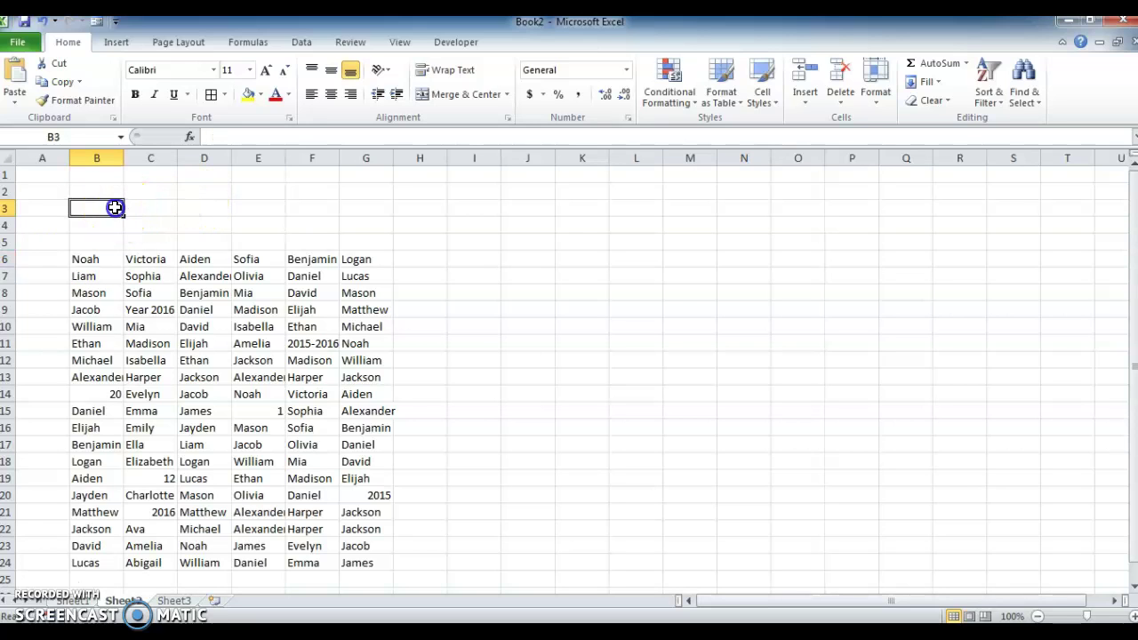
{"action": "left_click", "coordinate": [526, 222]}
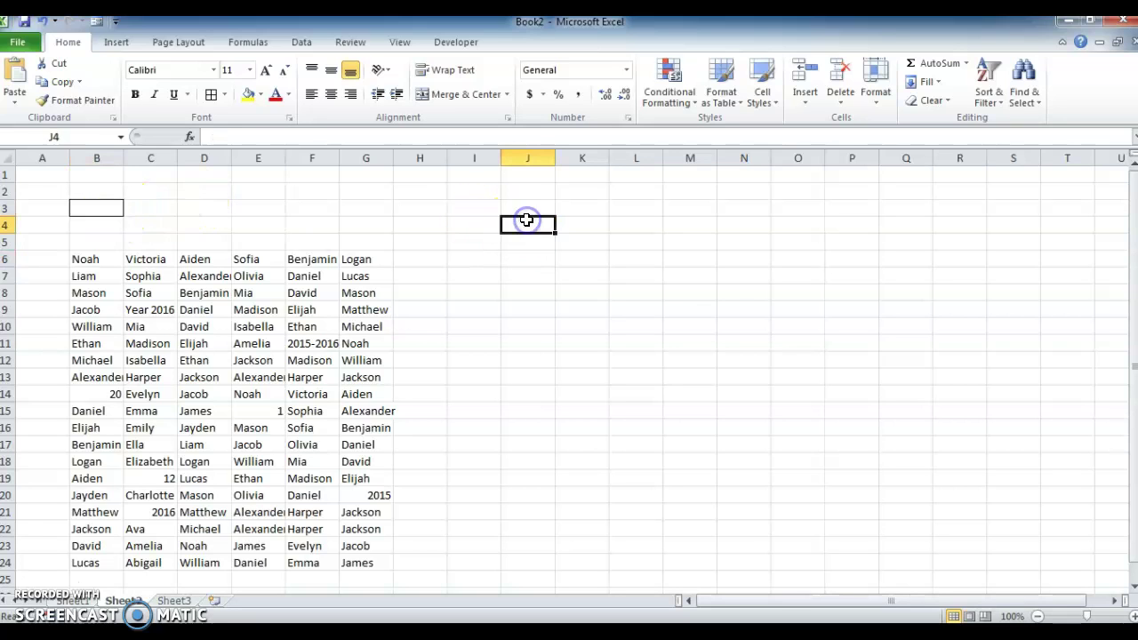
{"action": "type", "text": "=isnu"}
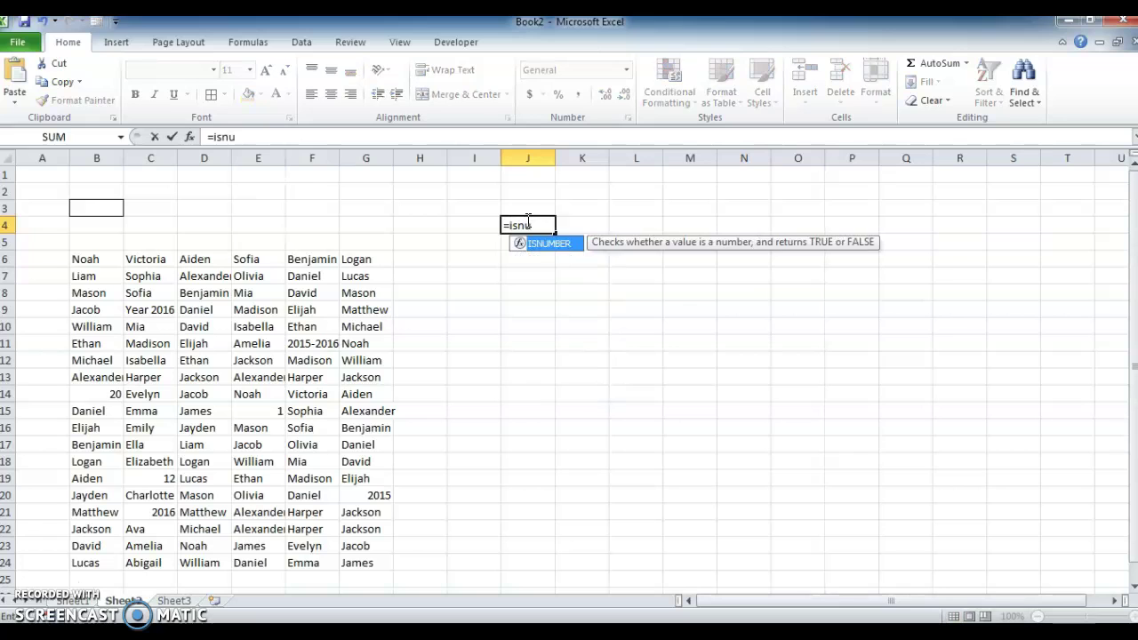
{"action": "key", "text": "Tab"}
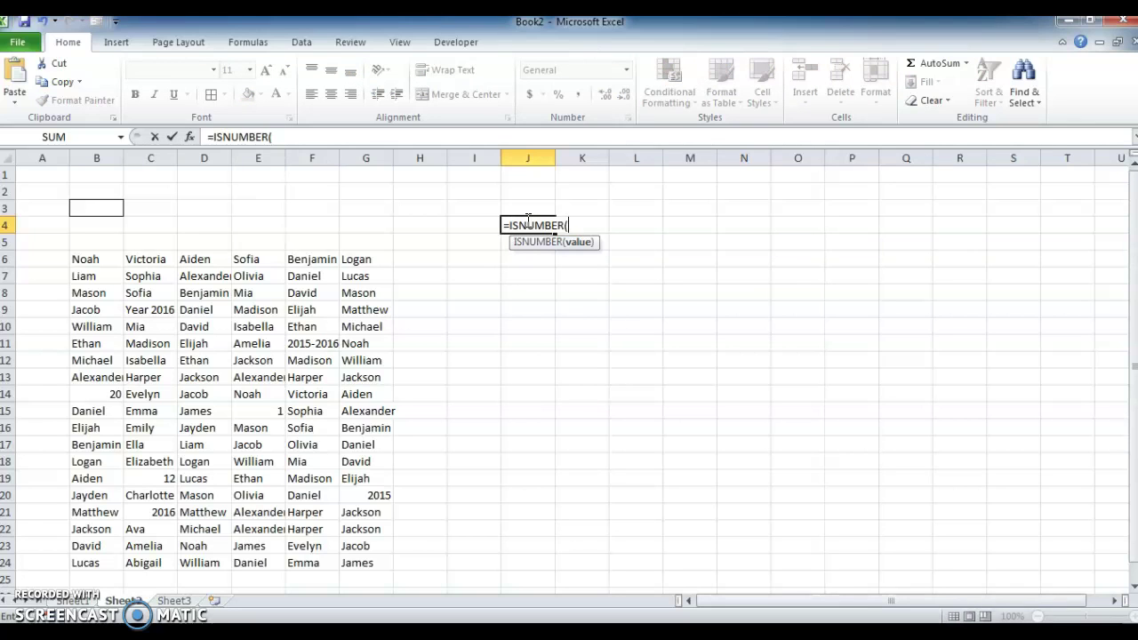
{"action": "type", "text": "sea"}
{"action": "key", "text": "Tab"}
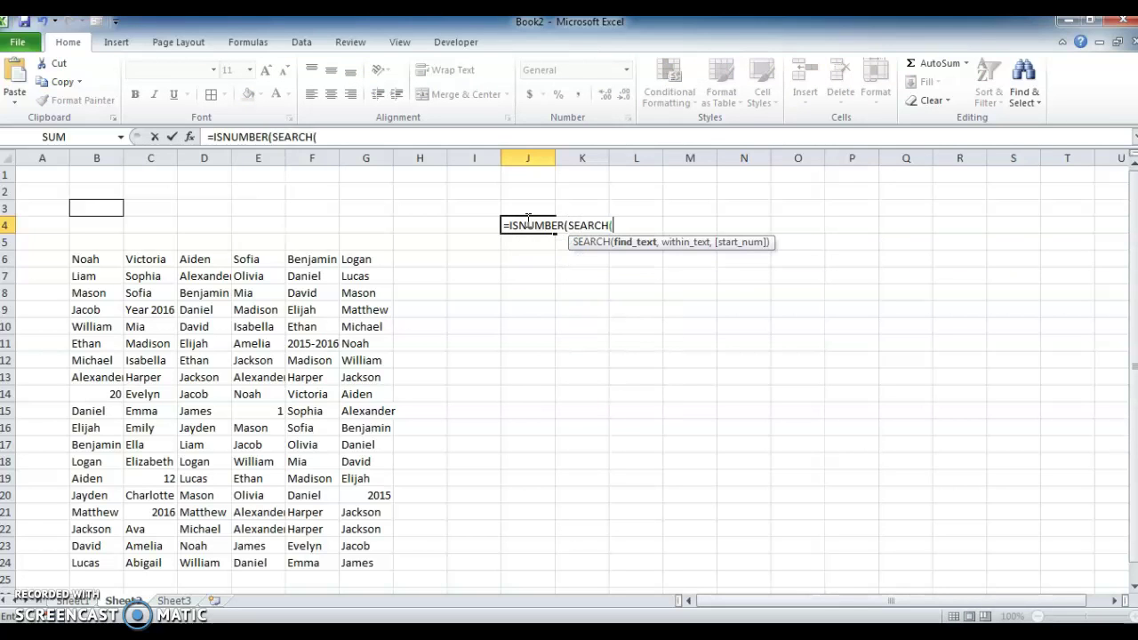
{"action": "left_click", "coordinate": [102, 205]}
{"action": "type", "text": ","}
{"action": "left_click", "coordinate": [91, 256]}
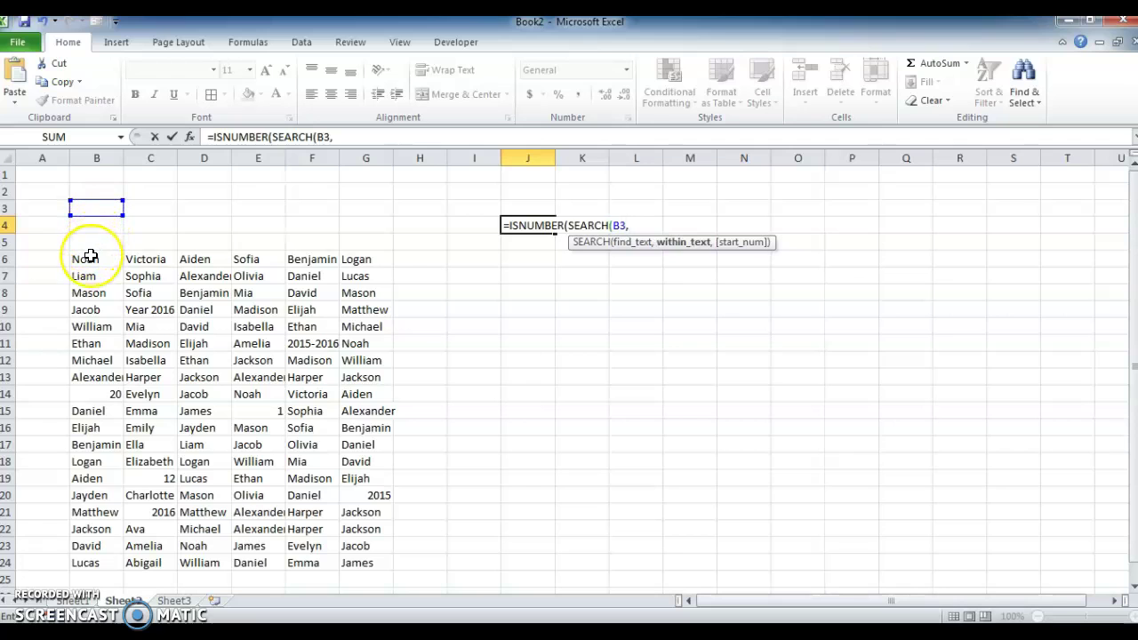
{"action": "left_click", "coordinate": [91, 256]}
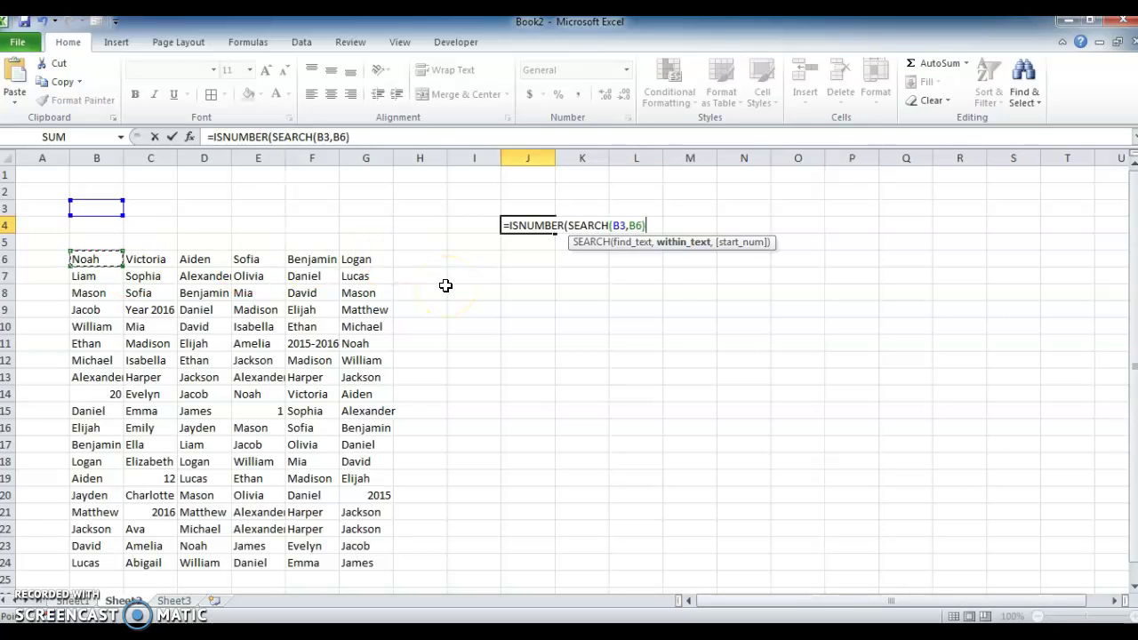
{"action": "type", "text": "))"}
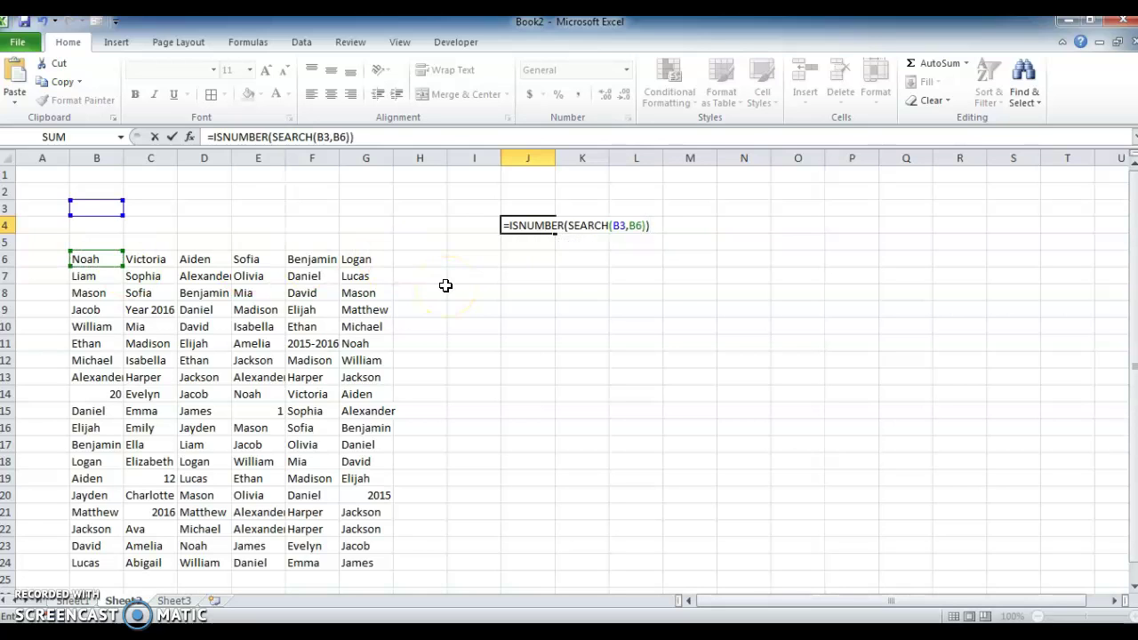
{"action": "key", "text": "ctrl+Return"}
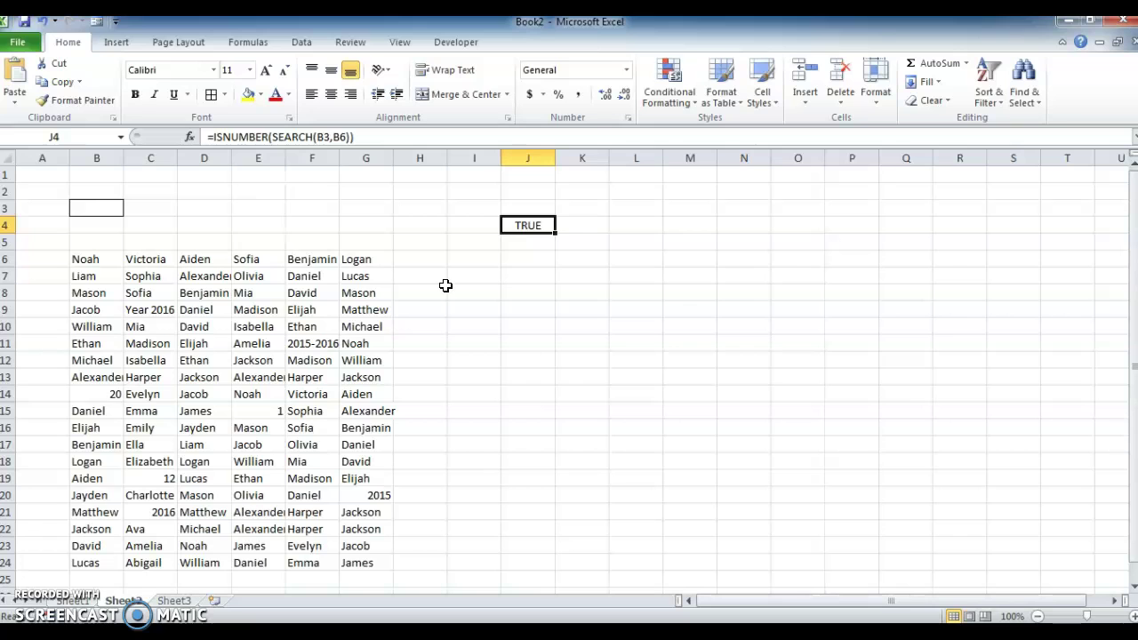
Make the B3 reference in the J4 formula absolute as $B$3, leaving B6 relative.
{"action": "key", "text": "F2"}
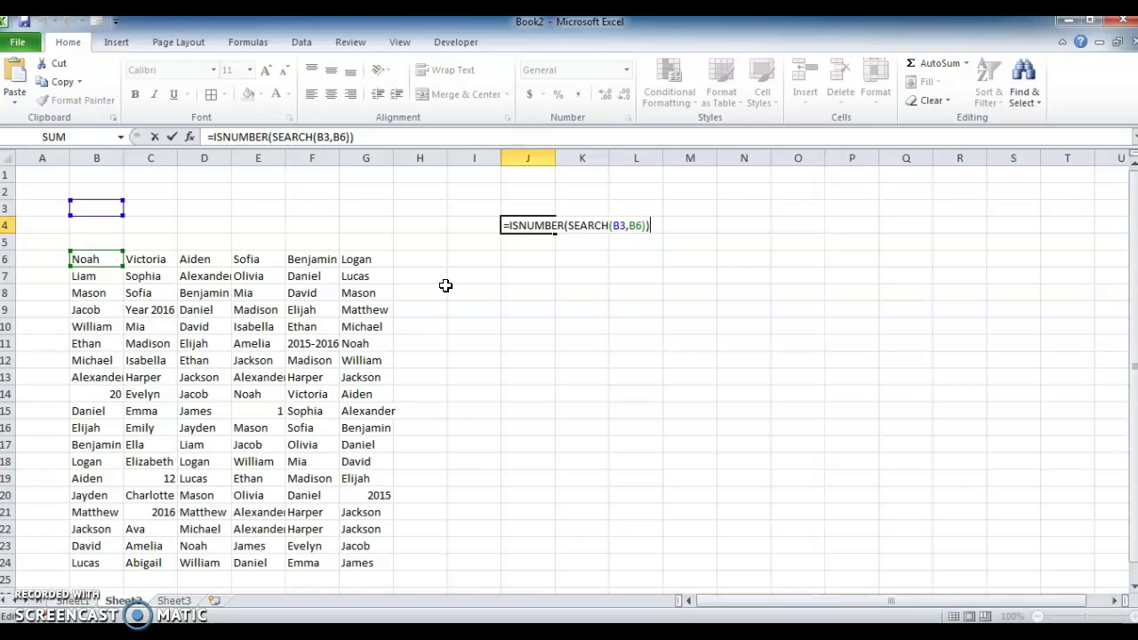
{"action": "left_click", "coordinate": [622, 225]}
{"action": "key", "text": "F4"}
{"action": "key", "text": "ctrl+Return"}
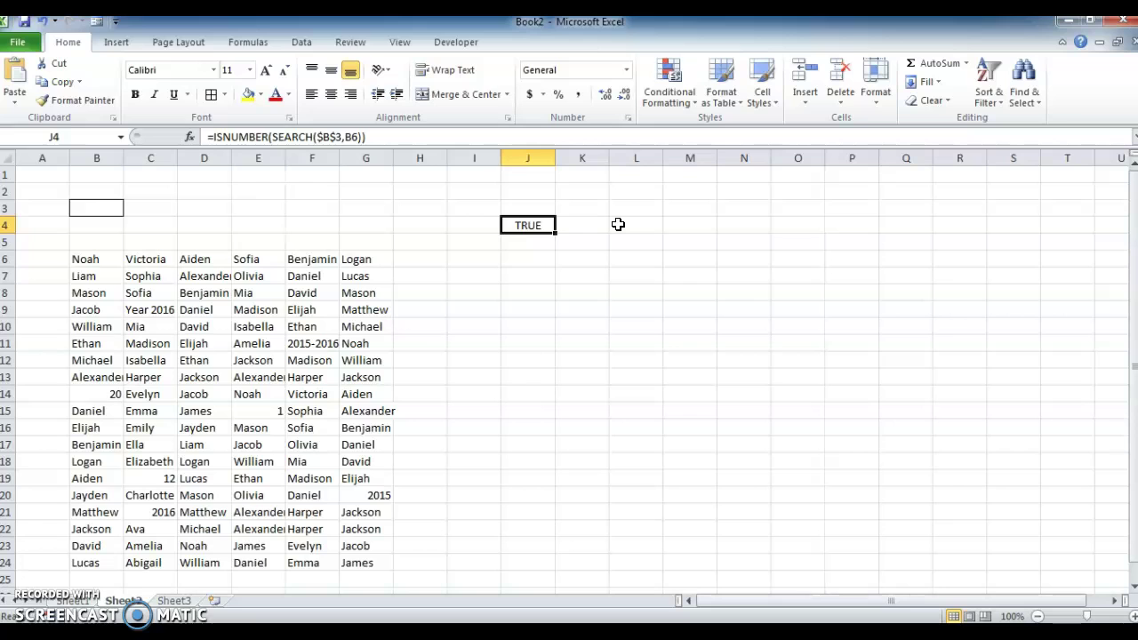
Copy the text ISNUMBER(SEARCH($B$3,B6)) from the formula in J4, without its equals sign, and close the cell editing.
{"action": "key", "text": "F2"}
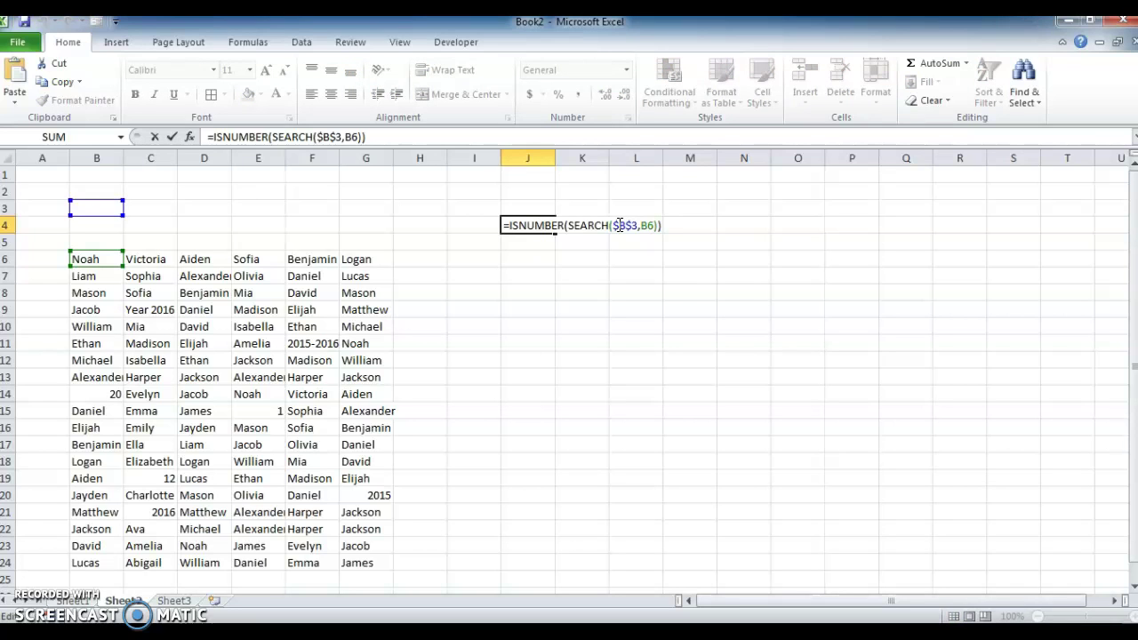
{"action": "key", "text": "shift+Left"}
{"action": "key", "text": "shift+Left"}
{"action": "key", "text": "shift+Left"}
{"action": "key", "text": "shift+Left"}
{"action": "key", "text": "shift+Left"}
{"action": "key", "text": "shift+Left"}
{"action": "key", "text": "shift+Left"}
{"action": "key", "text": "shift+Left"}
{"action": "key", "text": "shift+Left"}
{"action": "key", "text": "shift+Left"}
{"action": "key", "text": "shift+Left"}
{"action": "key", "text": "shift+Left"}
{"action": "key", "text": "shift+Left"}
{"action": "key", "text": "shift+Left"}
{"action": "key", "text": "shift+Left"}
{"action": "key", "text": "shift+Left"}
{"action": "key", "text": "shift+Left"}
{"action": "key", "text": "shift+Left"}
{"action": "key", "text": "shift+Left"}
{"action": "key", "text": "shift+Left"}
{"action": "key", "text": "ctrl+c"}
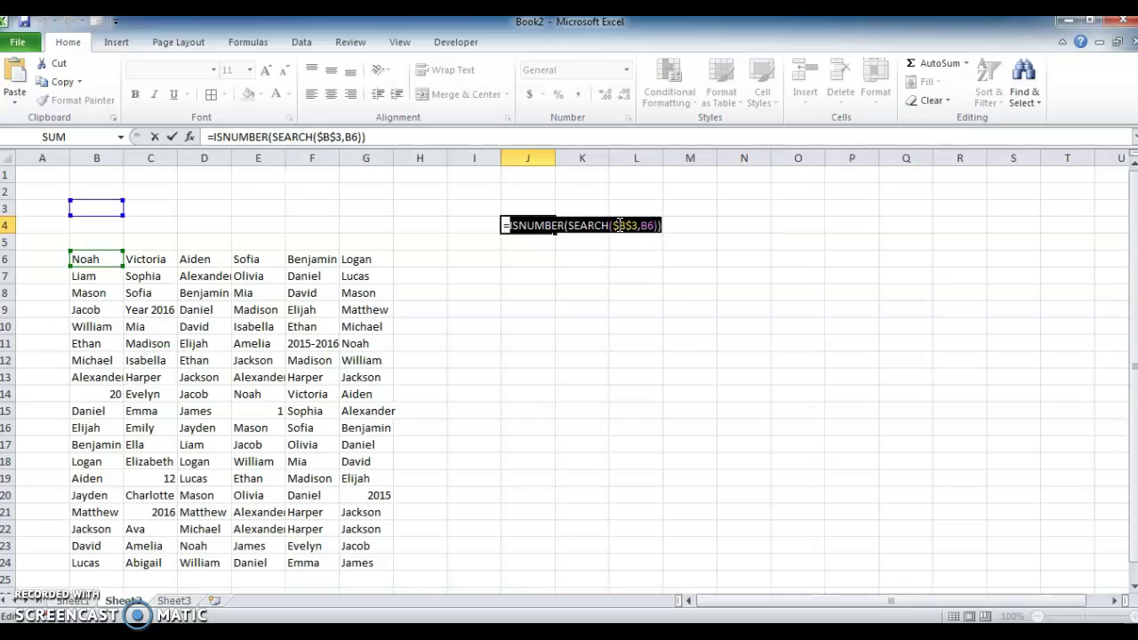
{"action": "key", "text": "Return"}
Create a formula-based conditional formatting rule for the table range B6:G24 with =ISNUMBER(SEARCH($B$3,B6)).
{"action": "key", "text": "Down"}
{"action": "key", "text": "ctrl+Left"}
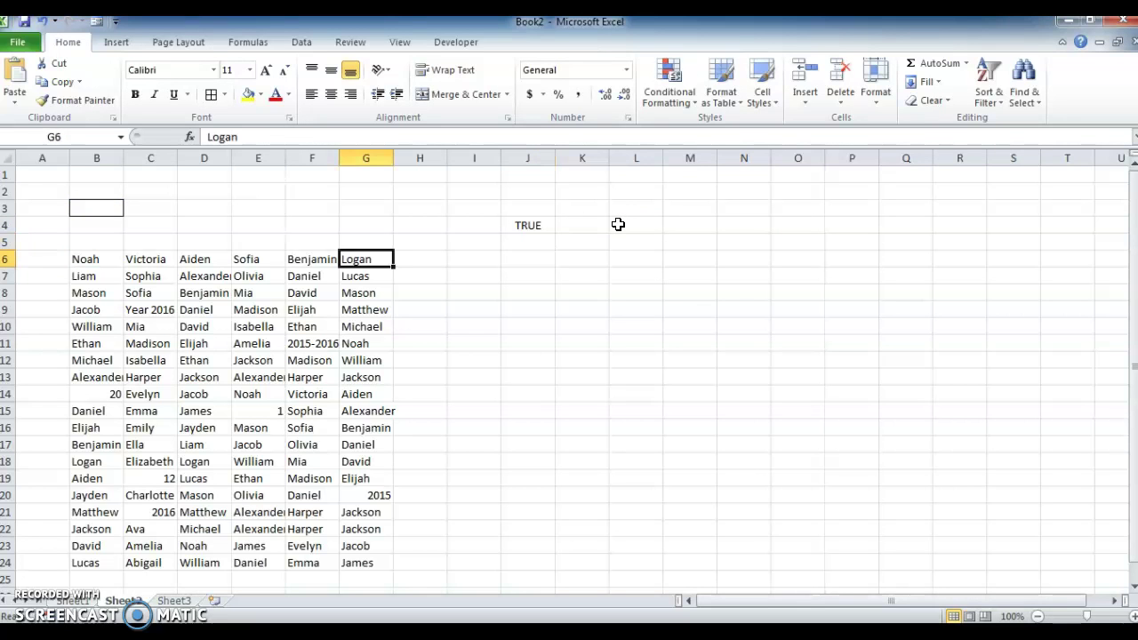
{"action": "key", "text": "ctrl+Left"}
{"action": "key", "text": "ctrl+shift+Right"}
{"action": "key", "text": "ctrl+shift+Down"}
{"action": "key", "text": "alt+o"}
{"action": "key", "text": "d"}
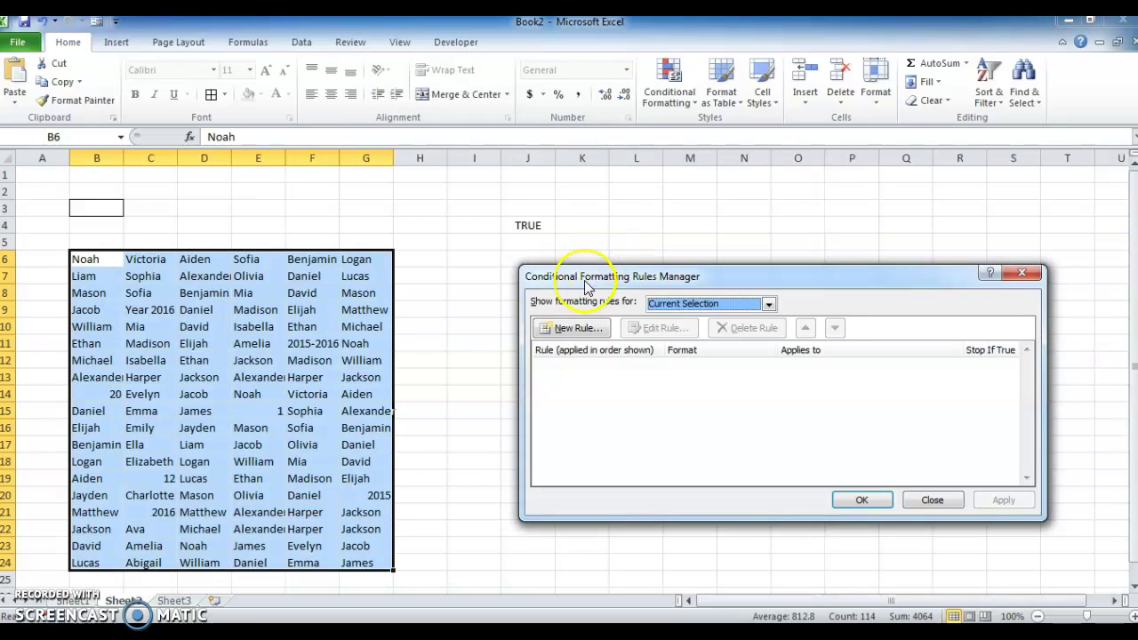
{"action": "left_click", "coordinate": [574, 328]}
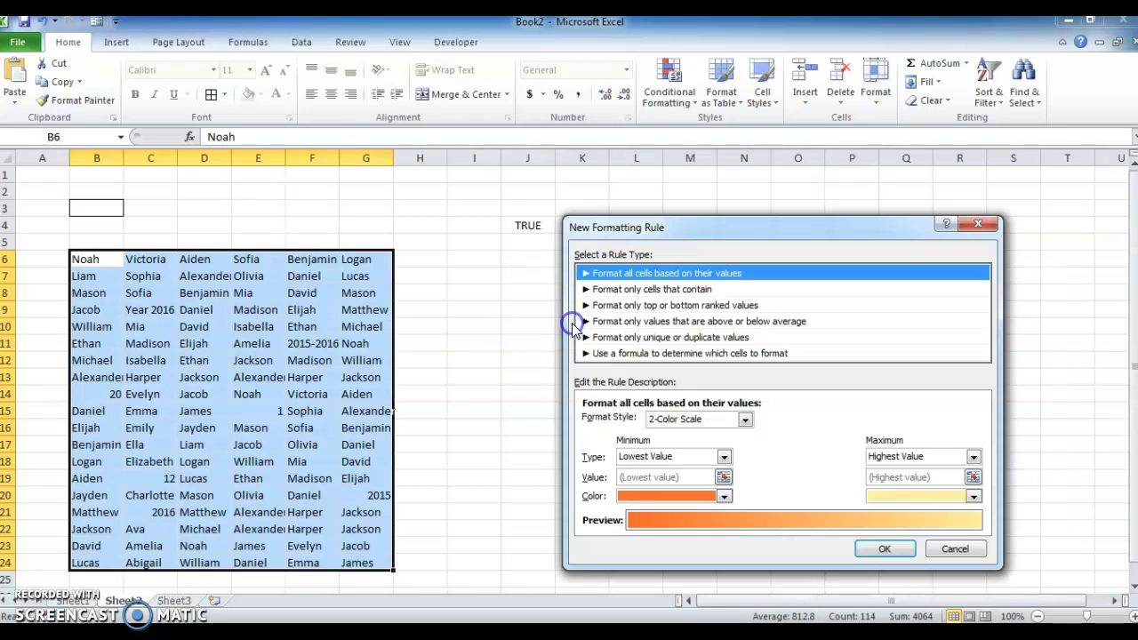
{"action": "left_click", "coordinate": [658, 353]}
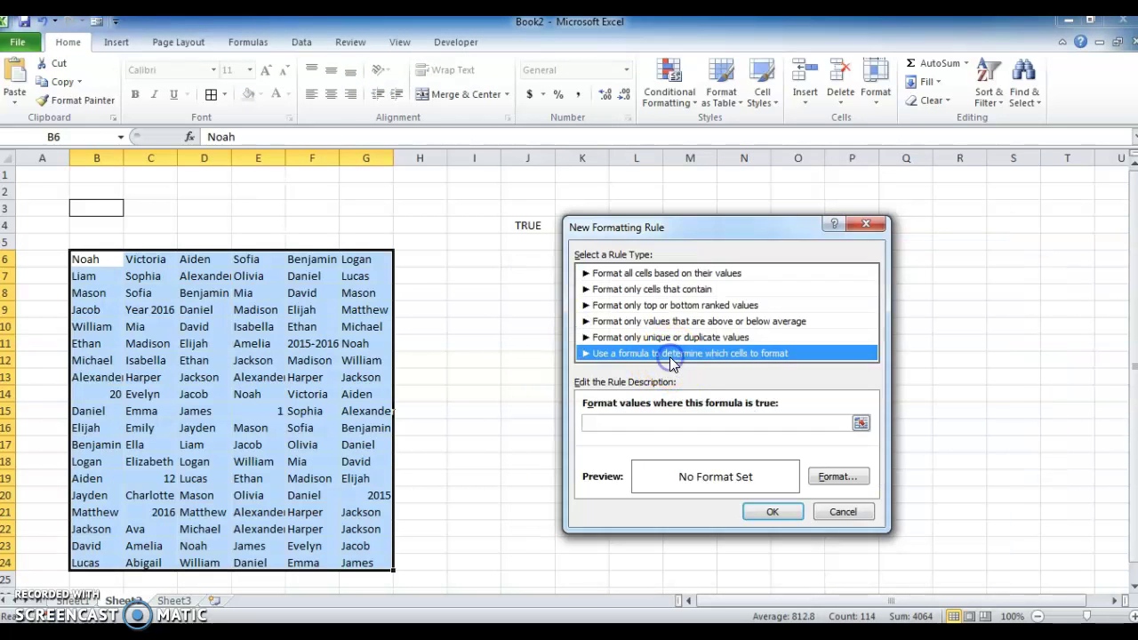
{"action": "left_click", "coordinate": [721, 422]}
{"action": "type", "text": "="}
{"action": "key", "text": "ctrl+v"}
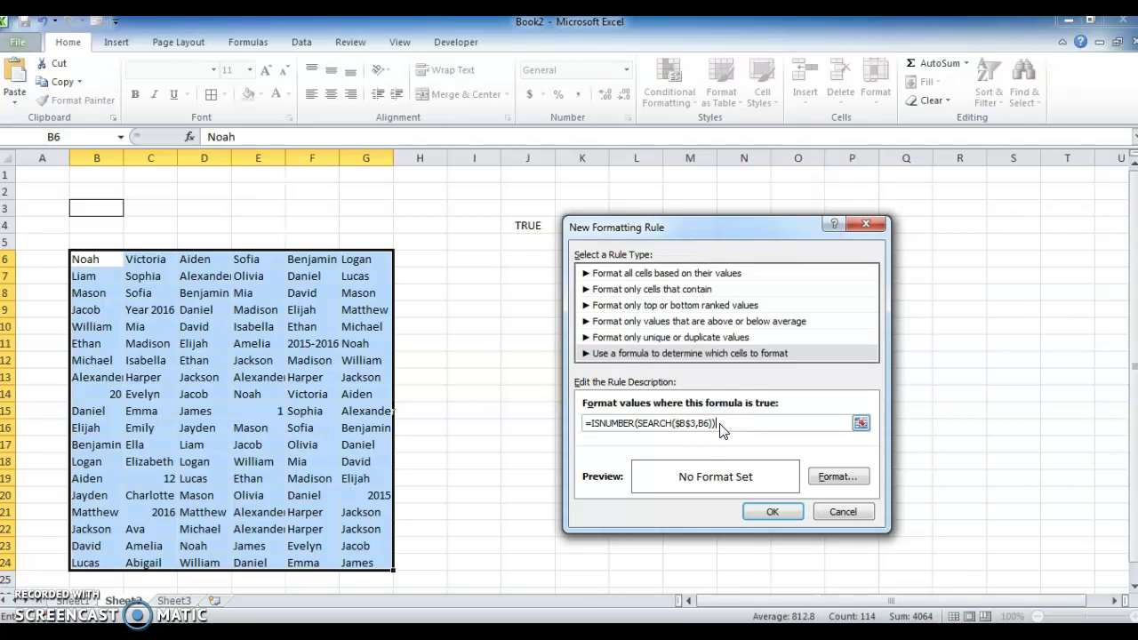
Give the new rule a light green fill and apply it to the table.
{"action": "left_click", "coordinate": [837, 476]}
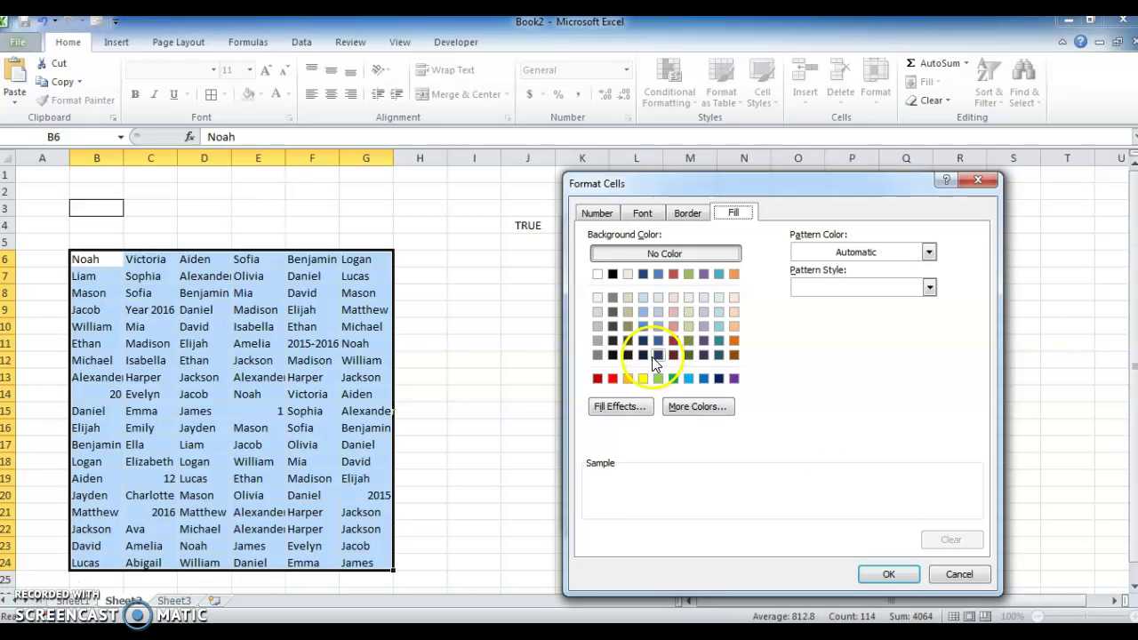
{"action": "left_click", "coordinate": [658, 378]}
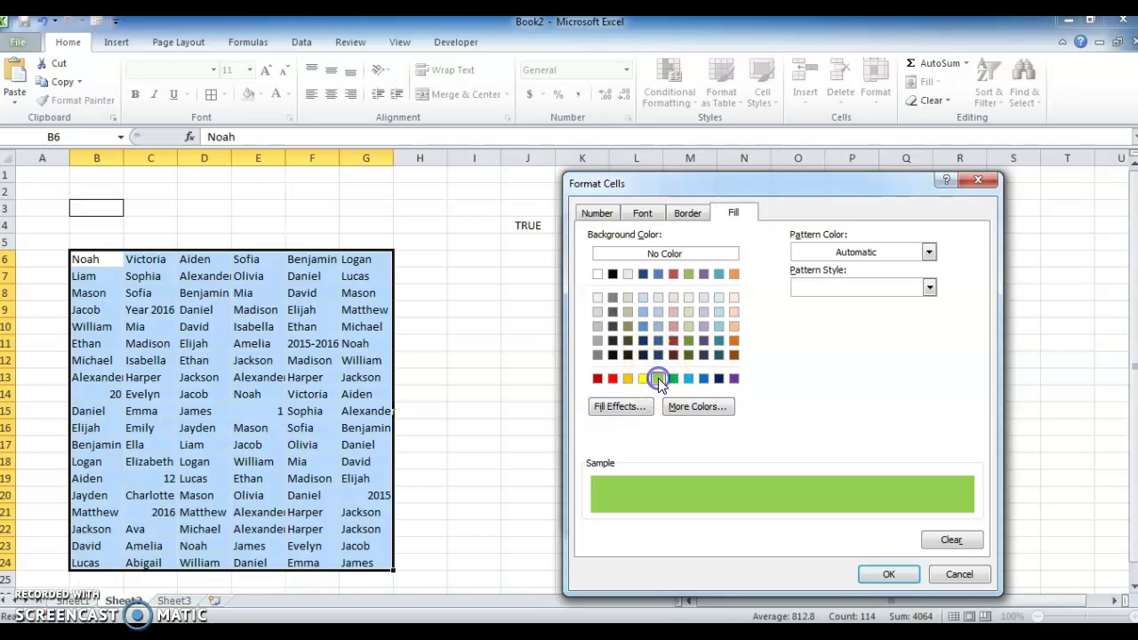
{"action": "left_click", "coordinate": [882, 578]}
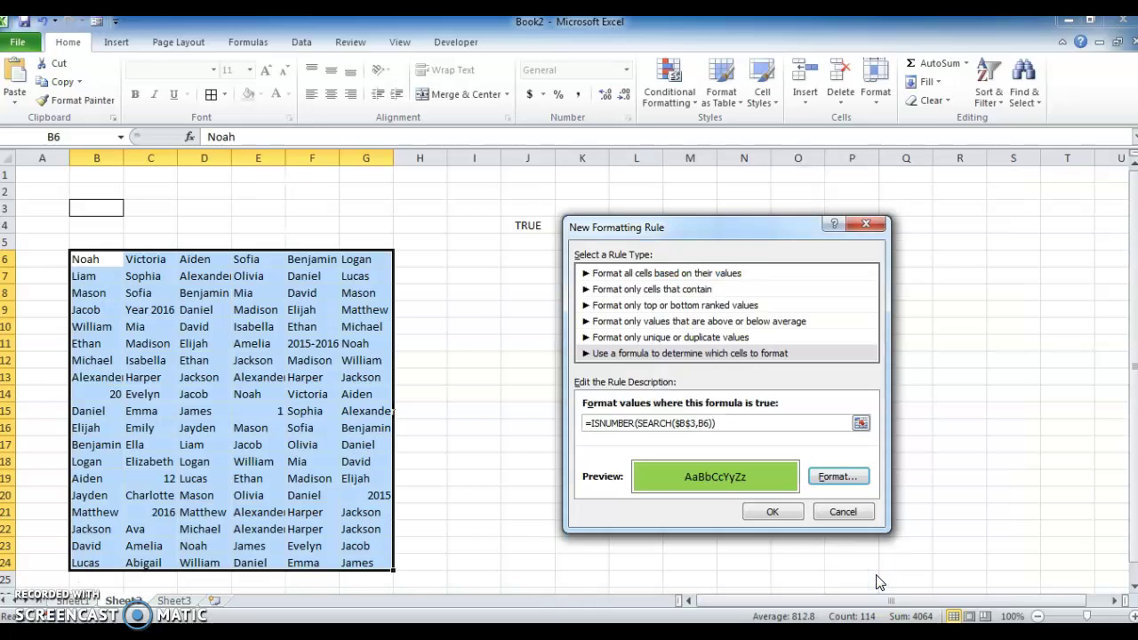
{"action": "left_click", "coordinate": [773, 511]}
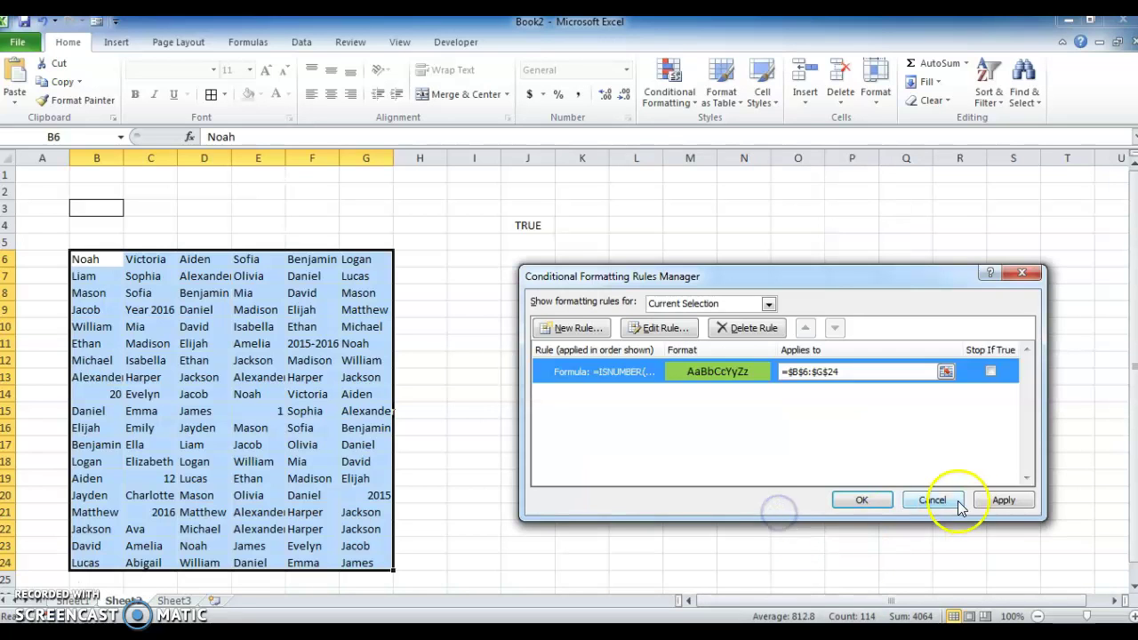
{"action": "left_click", "coordinate": [1001, 499]}
{"action": "left_click", "coordinate": [862, 499]}
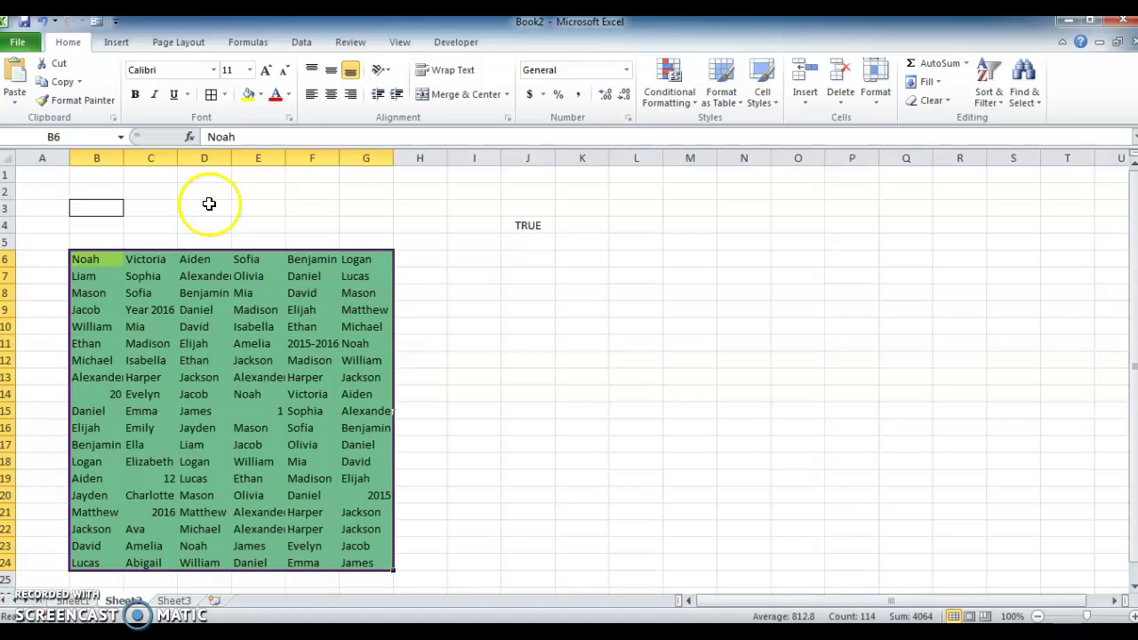
Test search cell B3 with the lowercase first name found in B9, and replace it with the one found in B6.
{"action": "left_click", "coordinate": [205, 206]}
{"action": "left_click", "coordinate": [107, 205]}
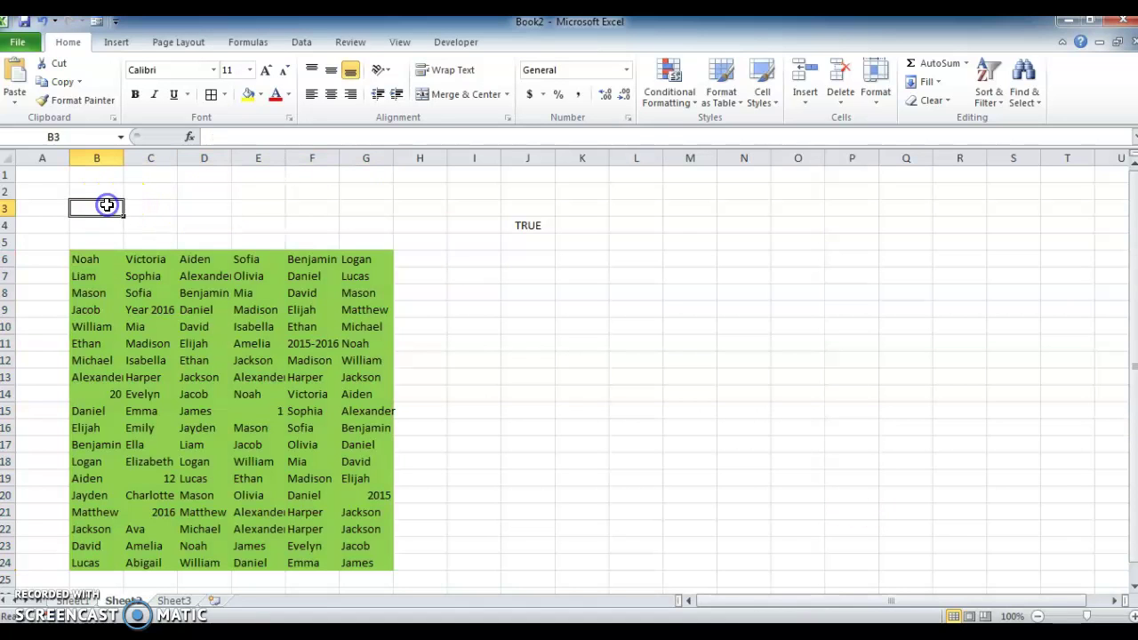
{"action": "type", "text": "jacob"}
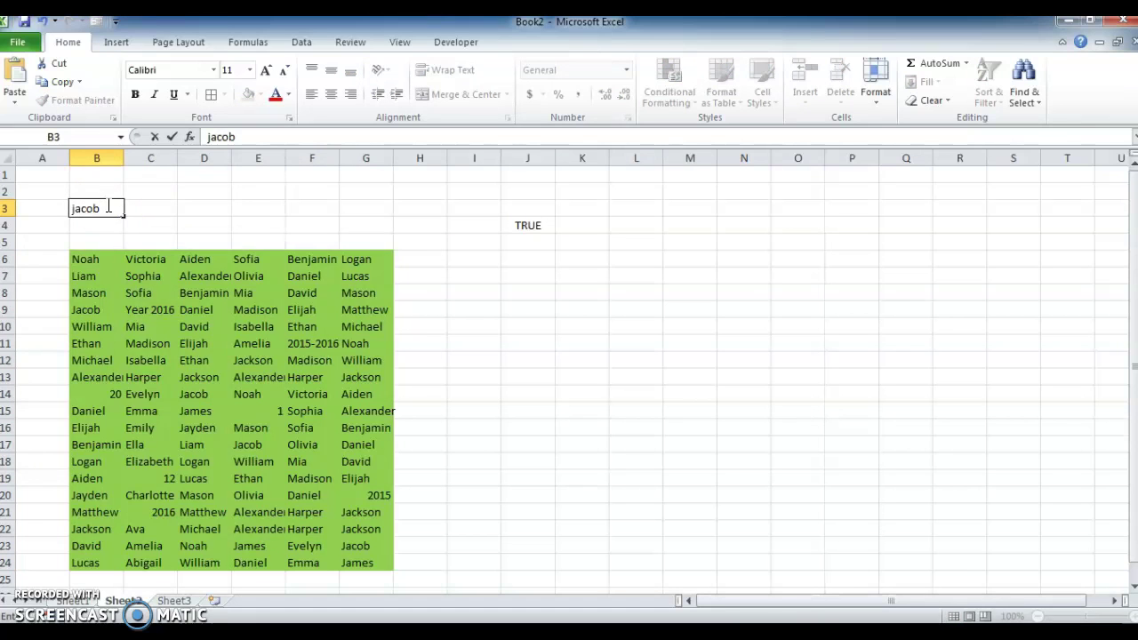
{"action": "key", "text": "Return"}
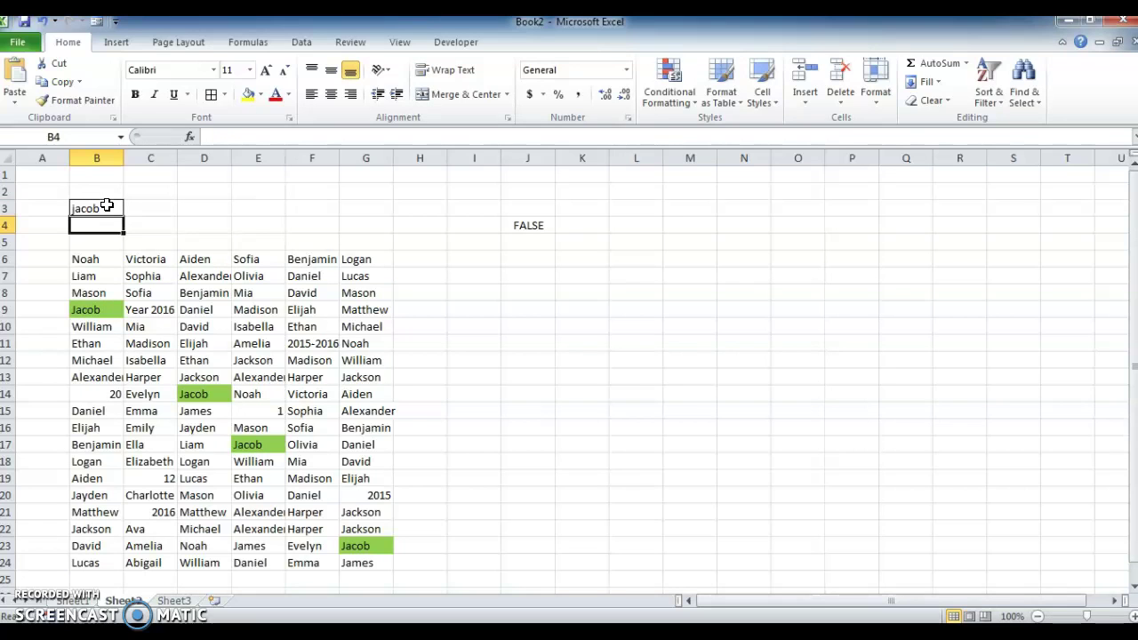
{"action": "left_click", "coordinate": [107, 205]}
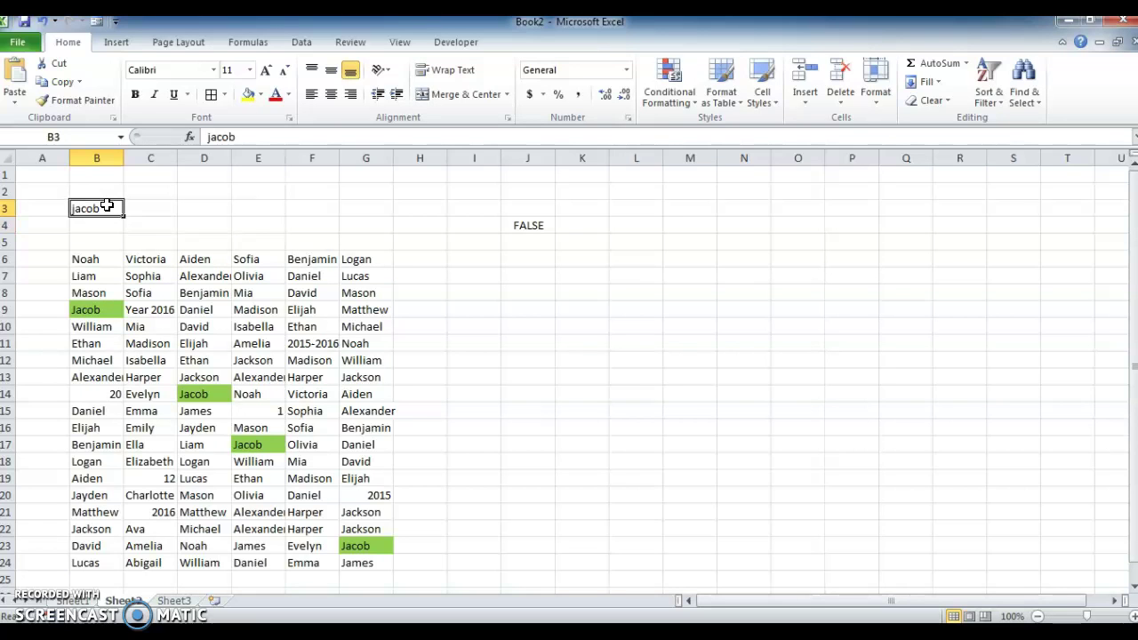
{"action": "type", "text": "noah"}
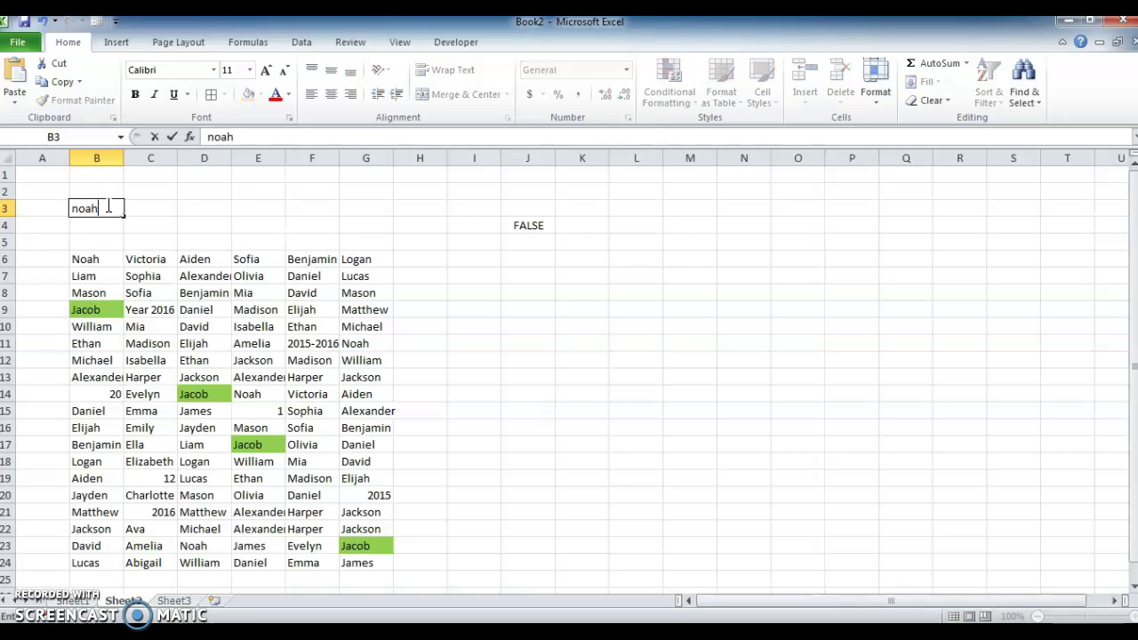
{"action": "key", "text": "Return"}
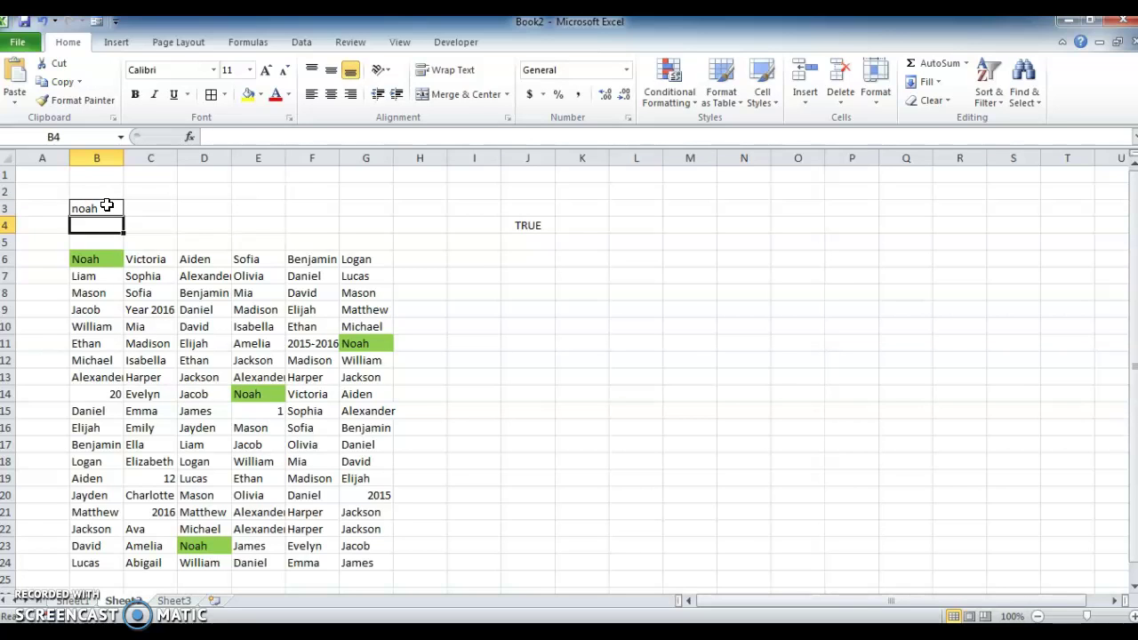
Delete the helper formula from cell J4.
{"action": "left_click", "coordinate": [515, 227]}
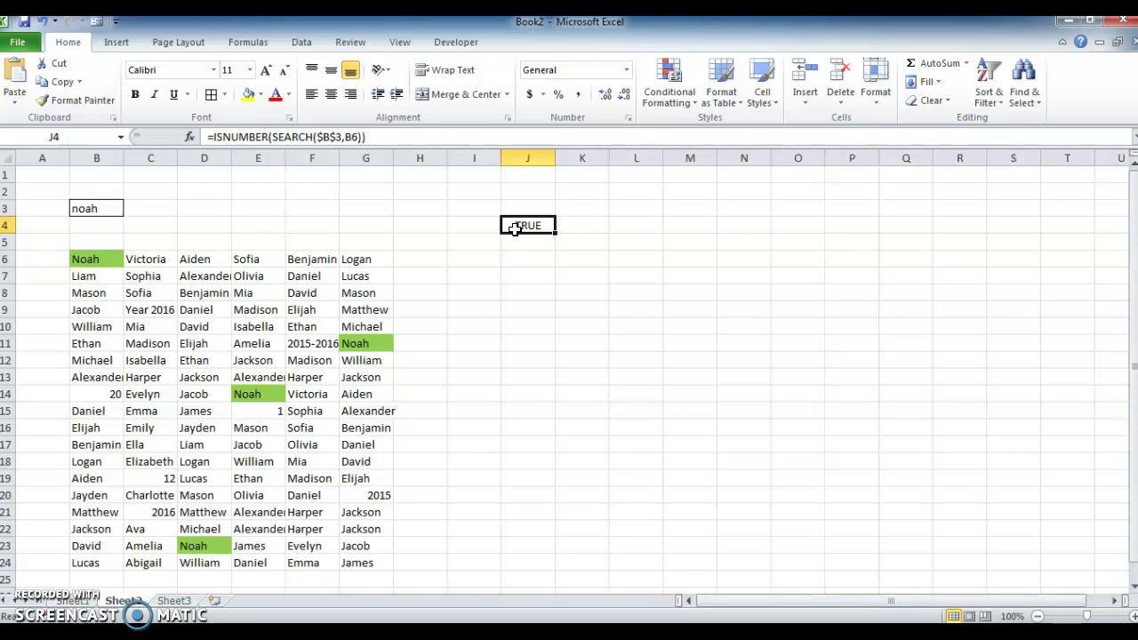
{"action": "key", "text": "Delete"}
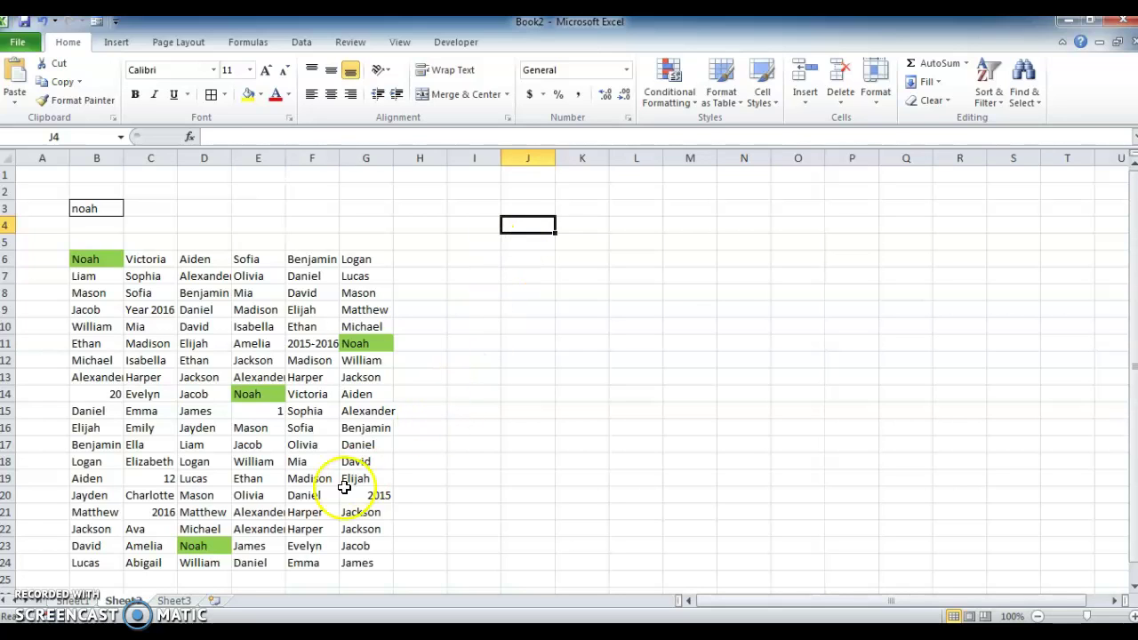
On Sheet3, apply all borders to C6:D11, covering the list of names and the empty column beside it.
{"action": "left_click", "coordinate": [173, 601]}
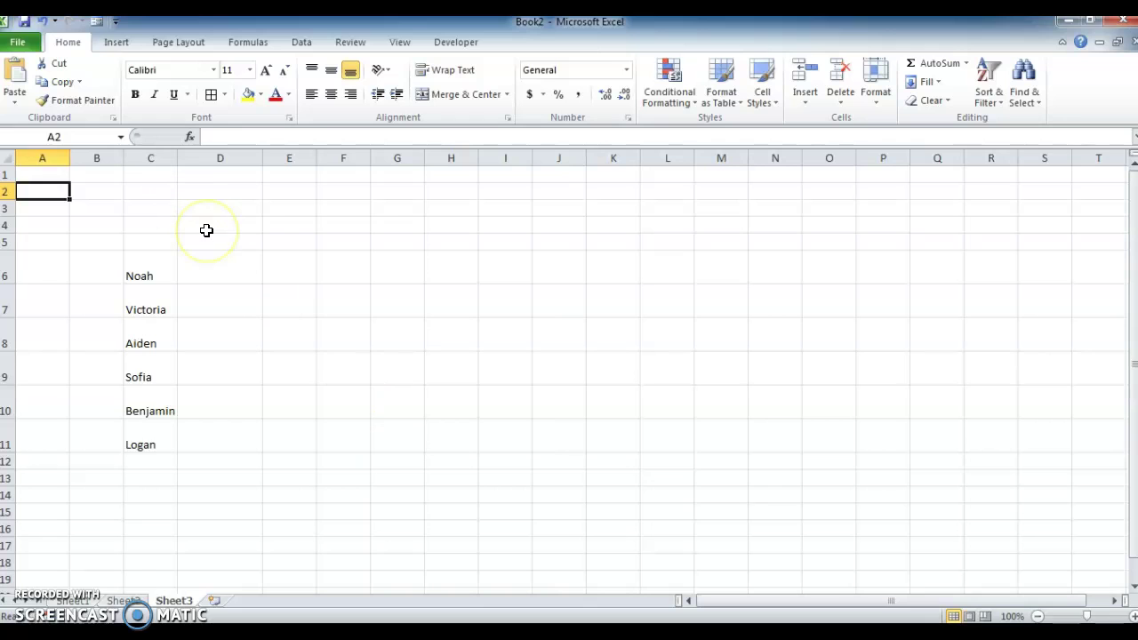
{"action": "left_click", "coordinate": [145, 261]}
{"action": "key", "text": "shift+Right"}
{"action": "key", "text": "shift+Down"}
{"action": "key", "text": "shift+Down"}
{"action": "key", "text": "shift+Down"}
{"action": "key", "text": "shift+Down"}
{"action": "key", "text": "shift+Down"}
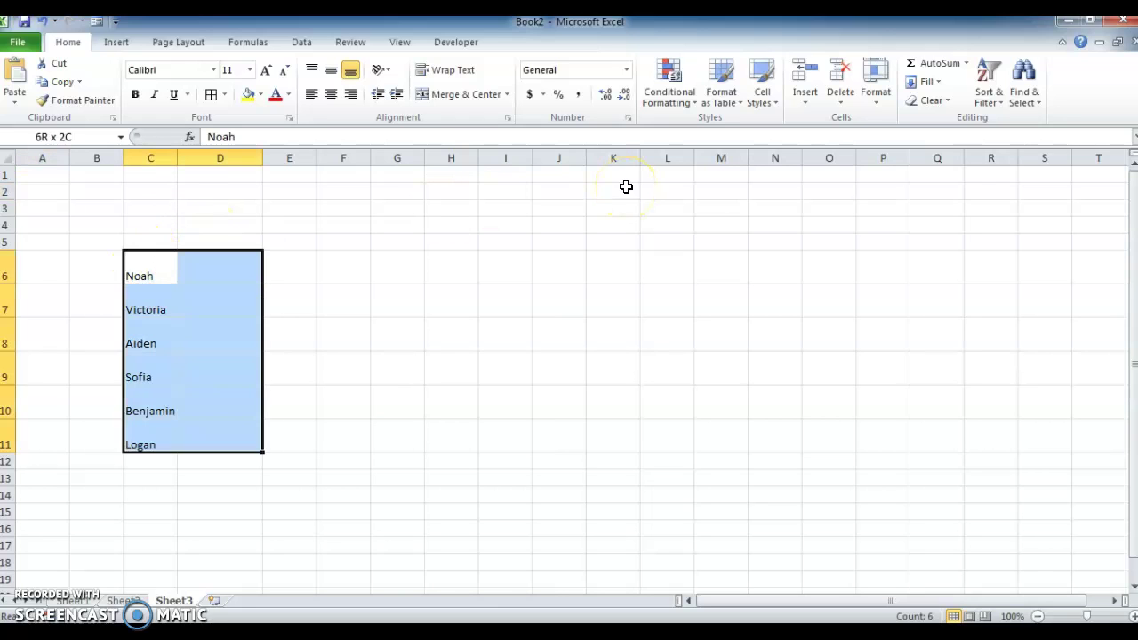
{"action": "key", "text": "alt+h"}
{"action": "key", "text": "b"}
{"action": "key", "text": "a"}
{"action": "key", "text": "ctrl+Up"}
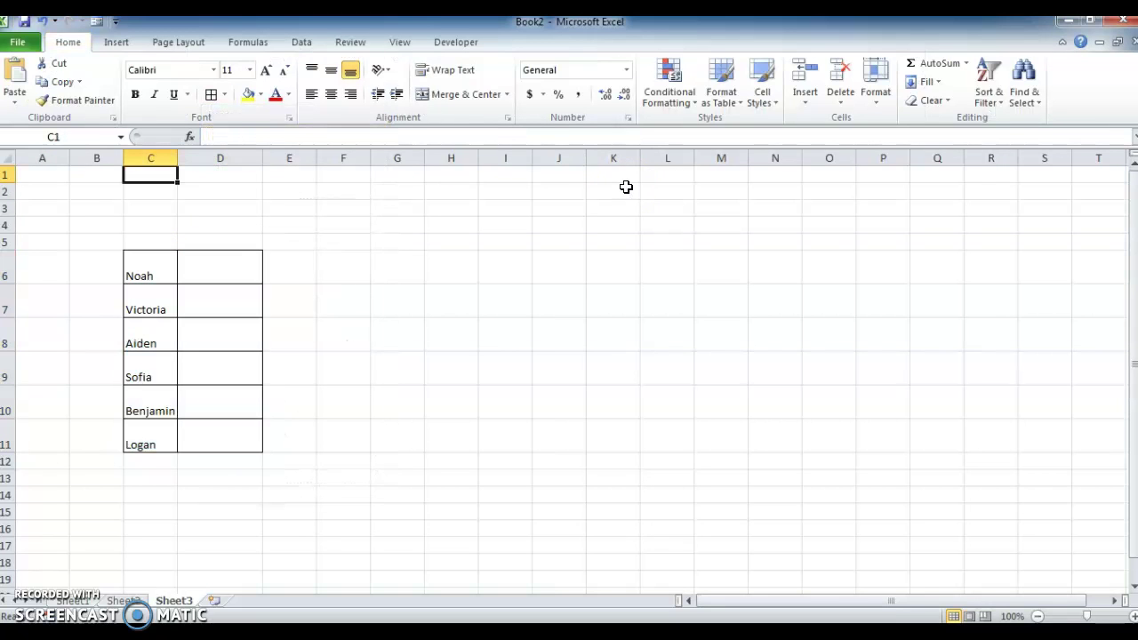
Insert a form-control check box inside cell D6, beside the first name in the list.
{"action": "left_click", "coordinate": [449, 44]}
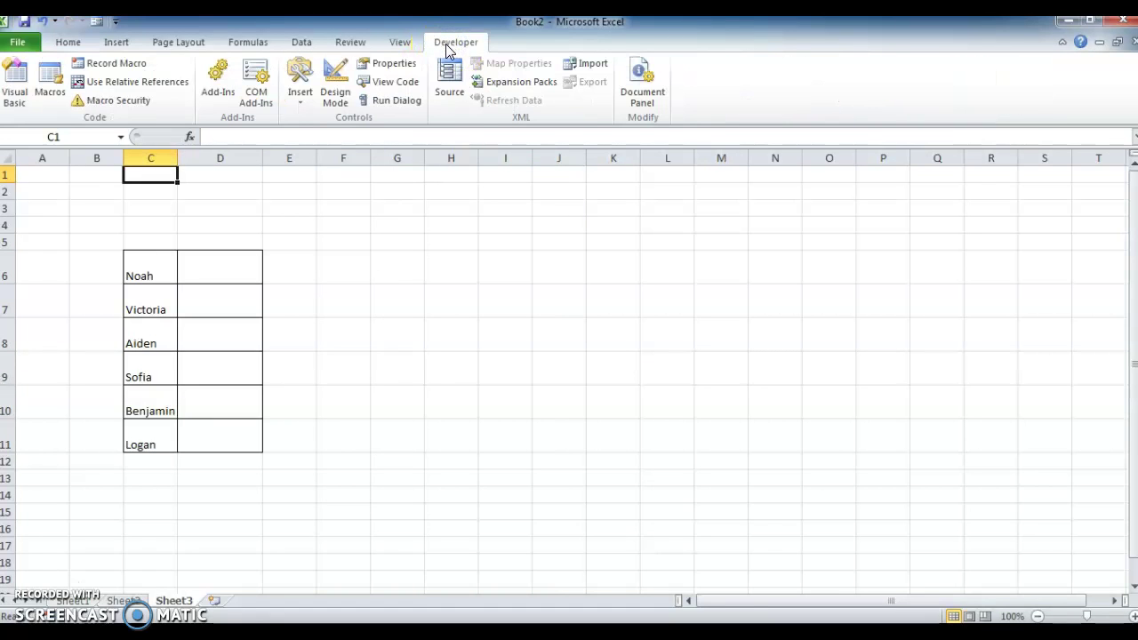
{"action": "left_click", "coordinate": [302, 100]}
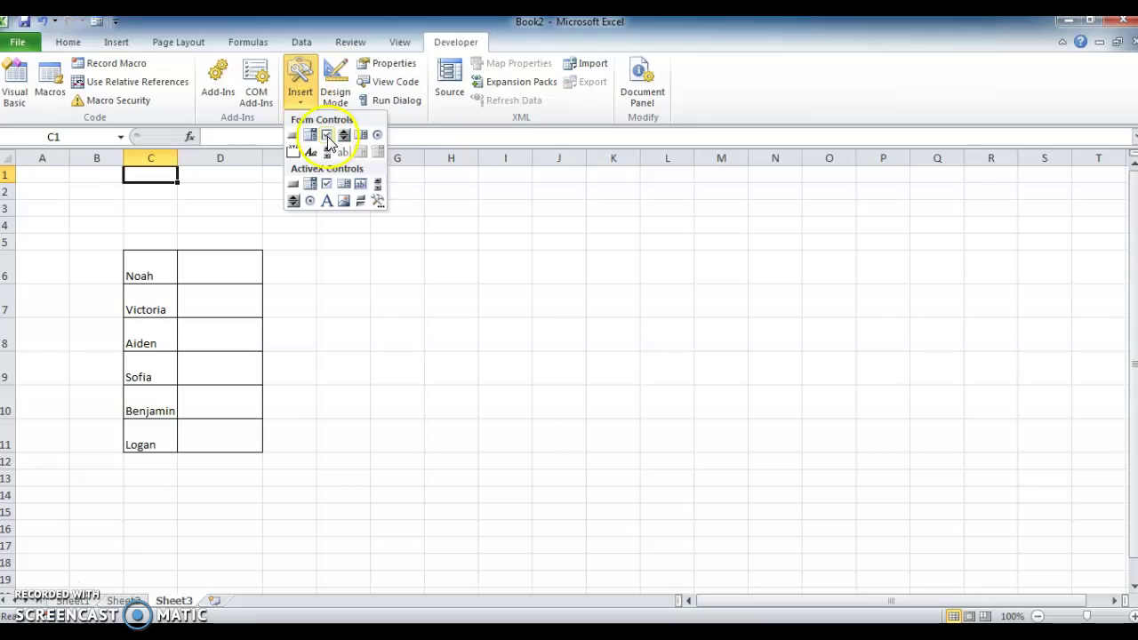
{"action": "left_click", "coordinate": [328, 136]}
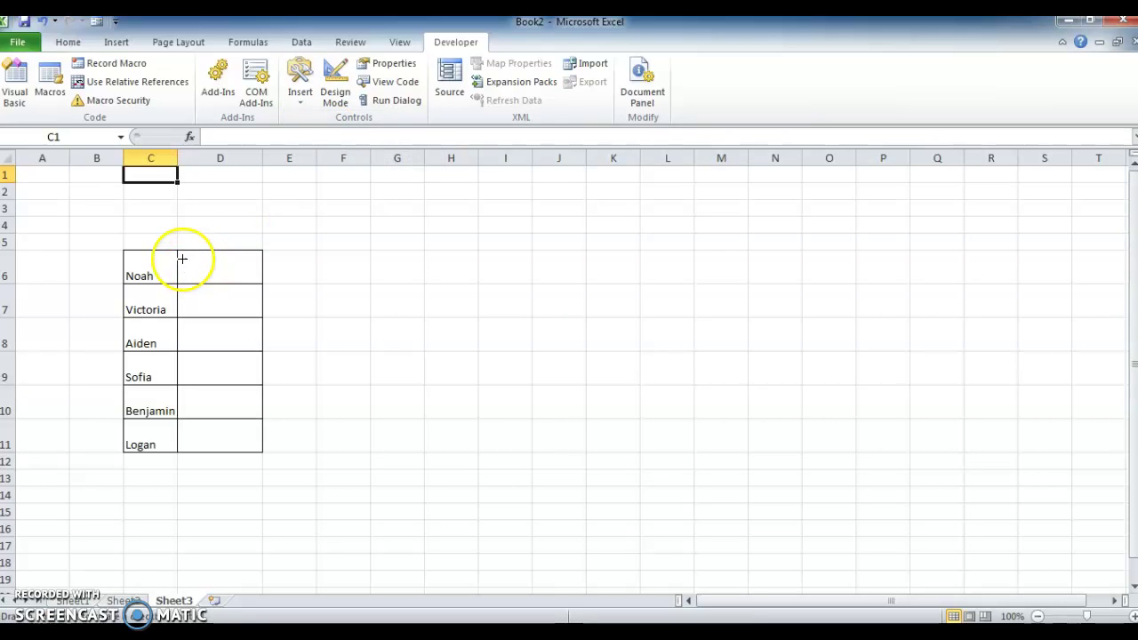
{"action": "mouse_move", "coordinate": [181, 259]}
{"action": "left_mouse_down"}
{"action": "mouse_move", "coordinate": [192, 277]}
{"action": "mouse_move", "coordinate": [259, 279]}
{"action": "left_mouse_up"}
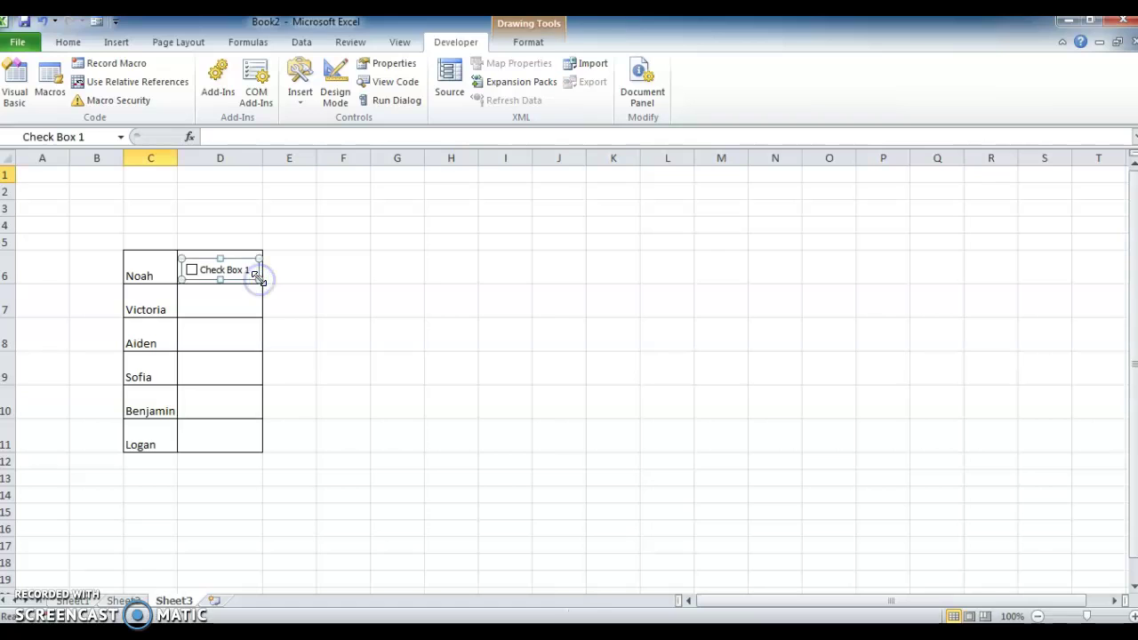
Delete the caption text of the check box in D6, leaving only the box.
{"action": "left_click", "coordinate": [243, 269]}
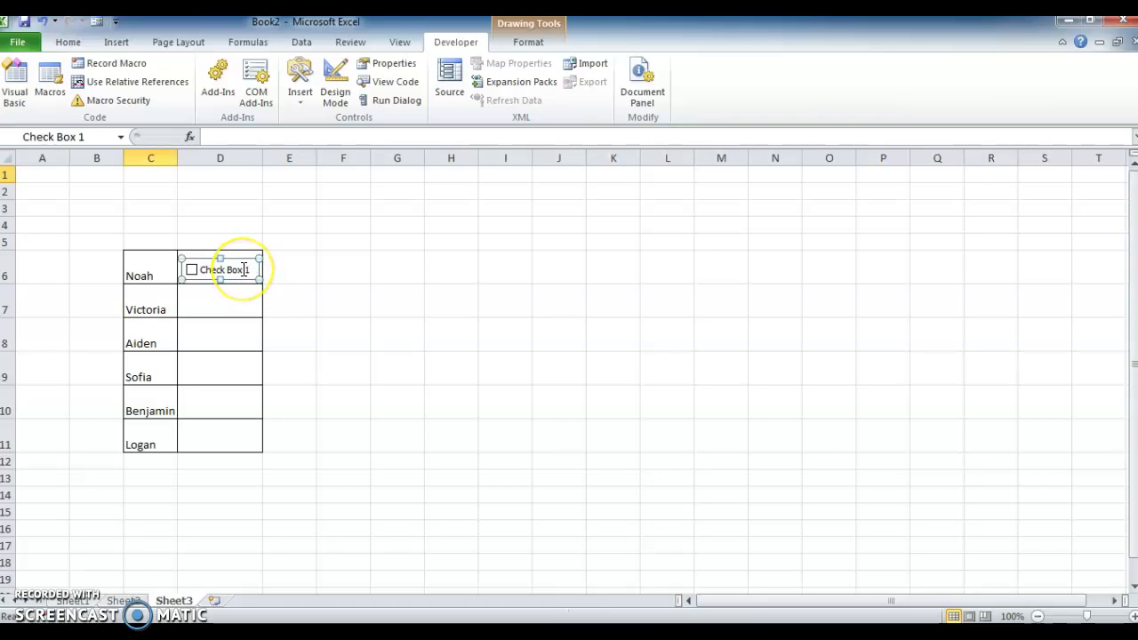
{"action": "right_click", "coordinate": [244, 270]}
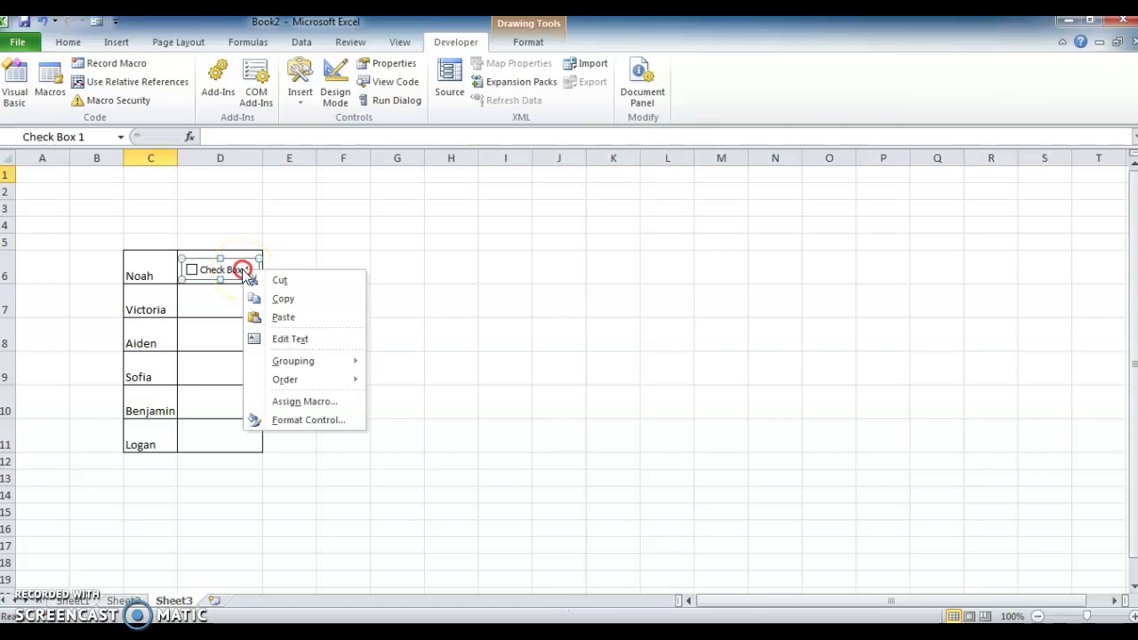
{"action": "left_click", "coordinate": [287, 338]}
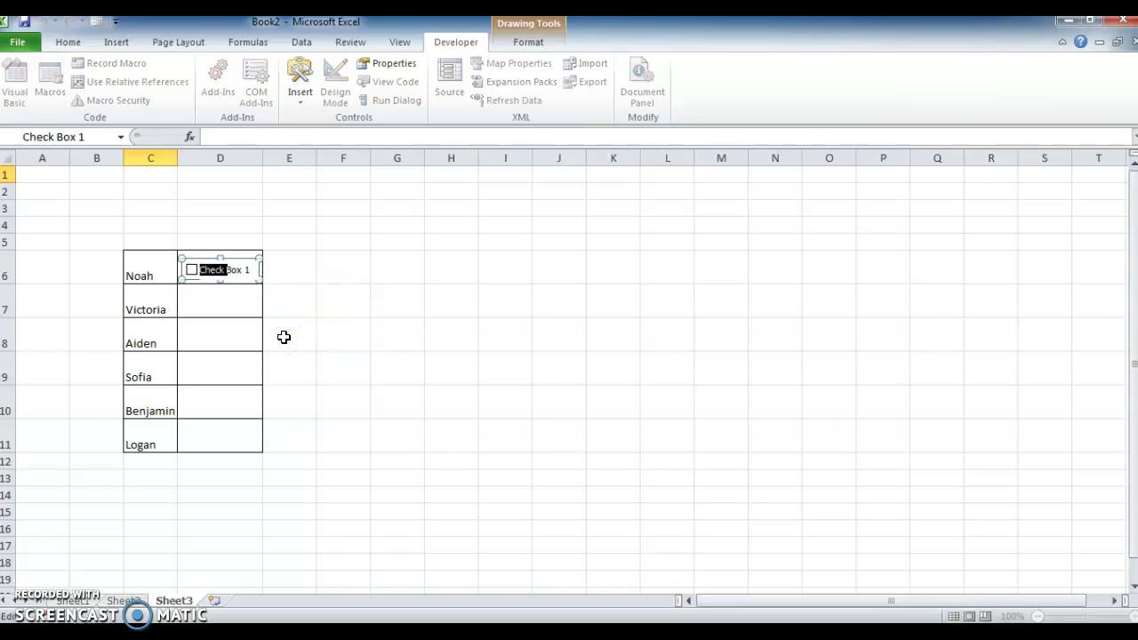
{"action": "key", "text": "BackSpace"}
{"action": "left_click", "coordinate": [280, 269]}
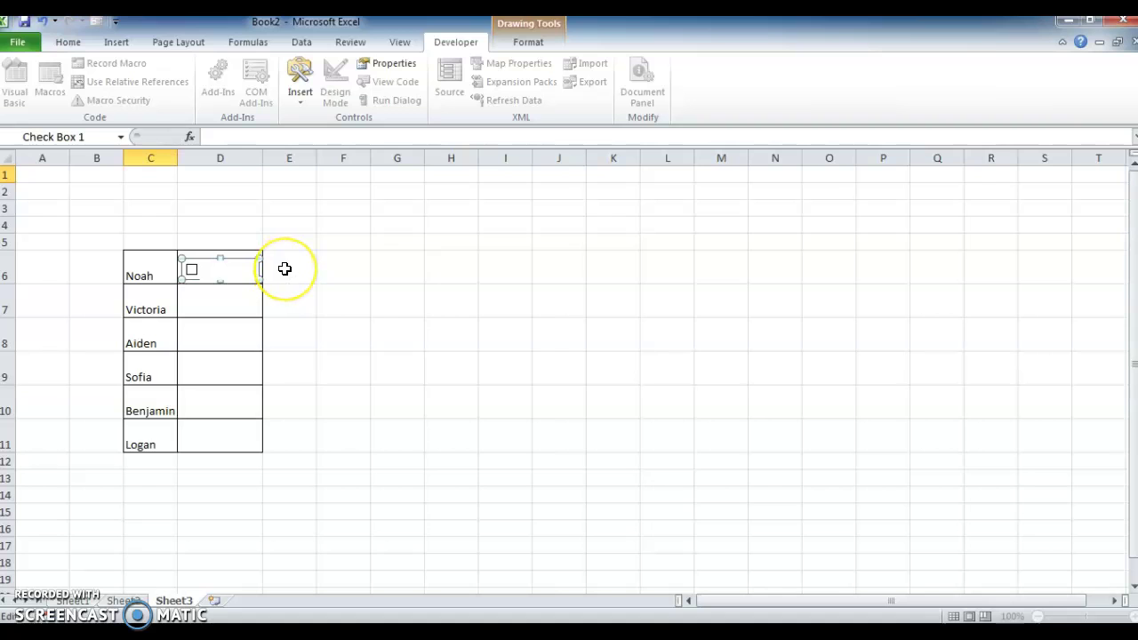
{"action": "left_click", "coordinate": [284, 269]}
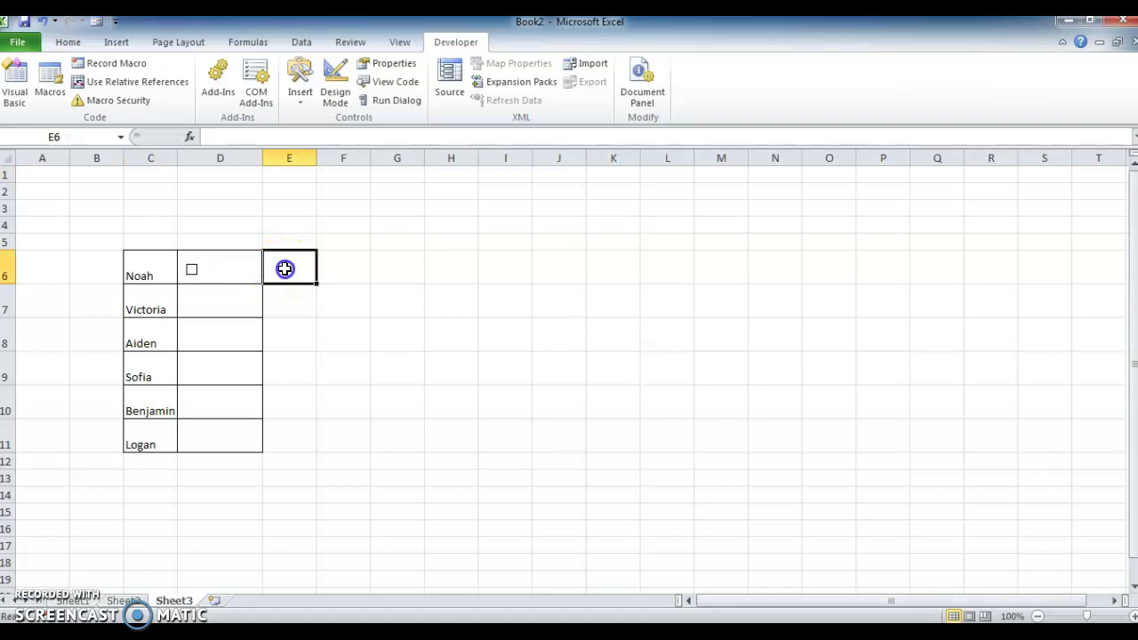
Link the check box in D6 to cell D6 through its control format settings.
{"action": "right_click", "coordinate": [208, 276]}
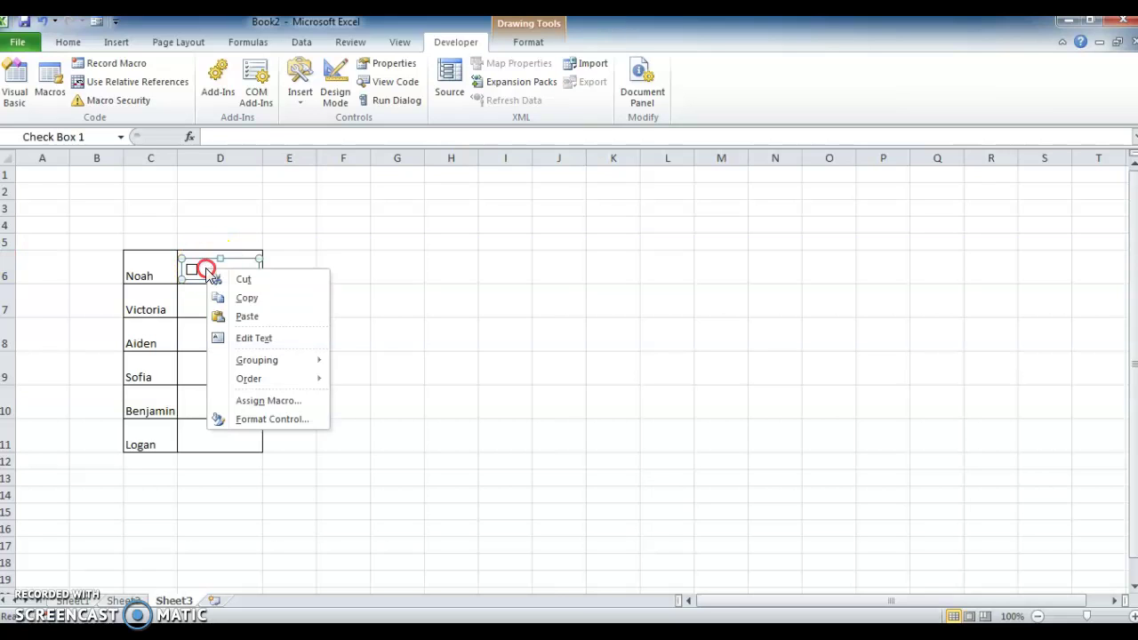
{"action": "left_click", "coordinate": [296, 420]}
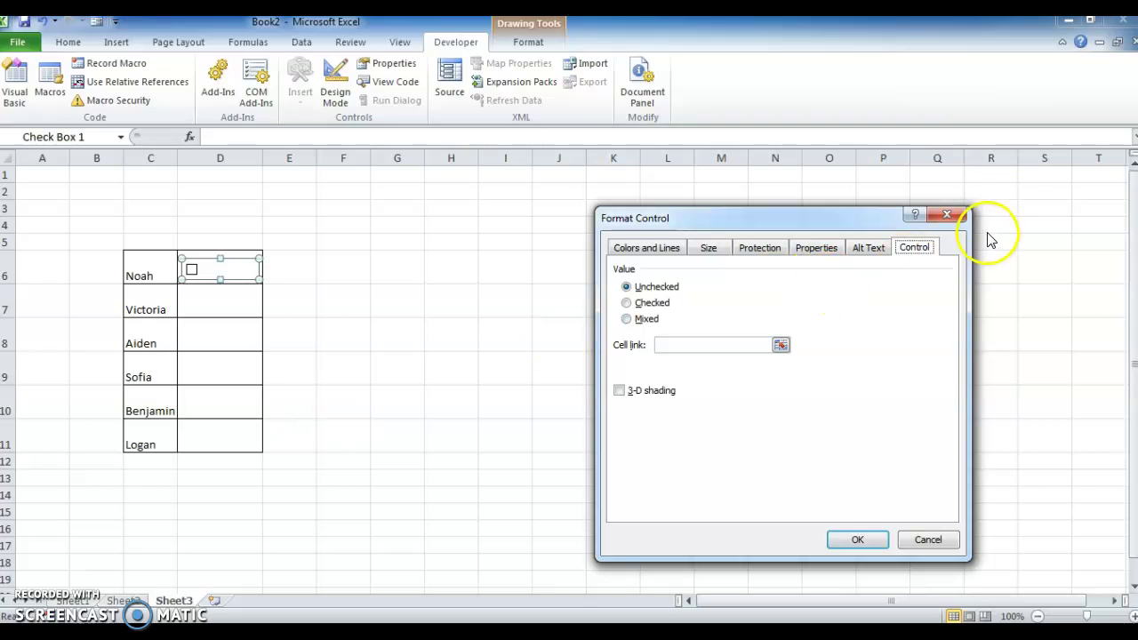
{"action": "left_click", "coordinate": [688, 343]}
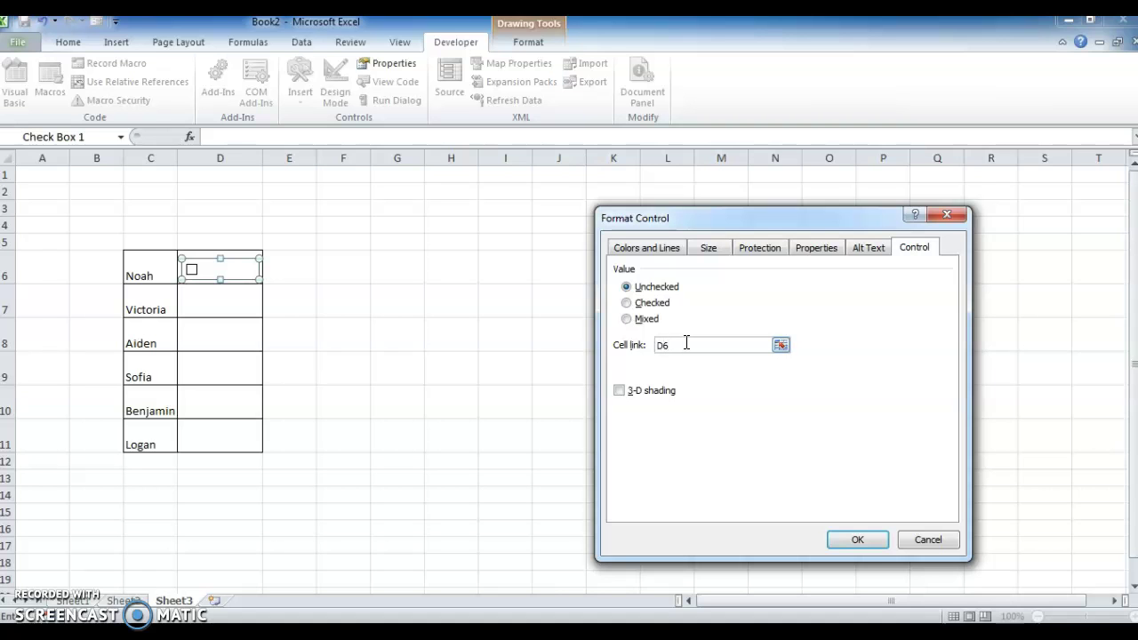
{"action": "left_click", "coordinate": [858, 539]}
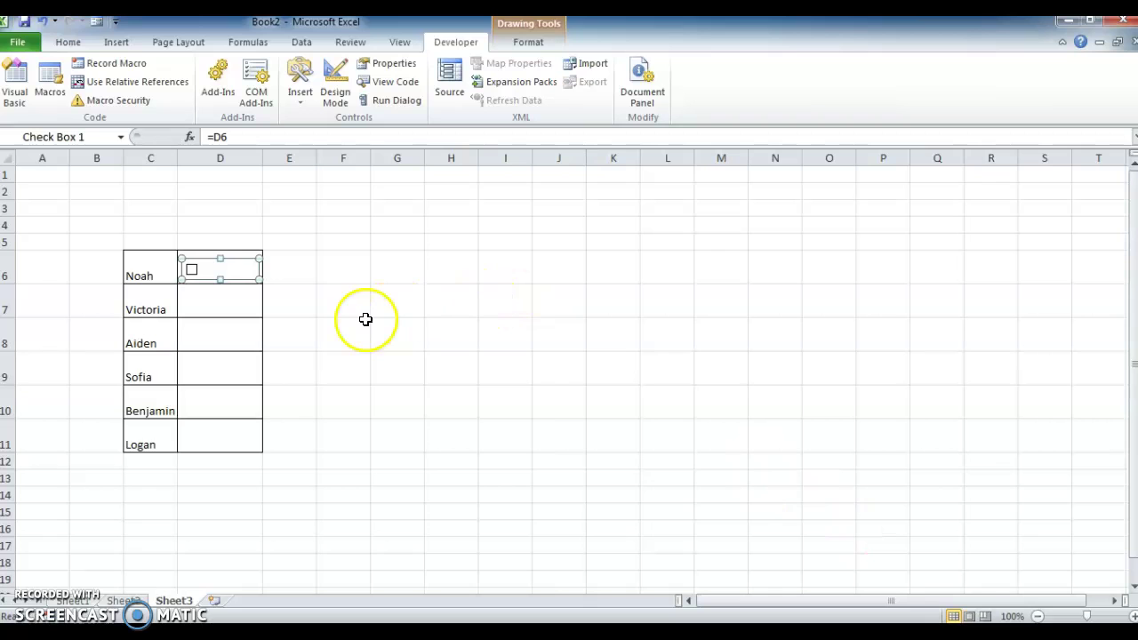
Copy the check box from D6 into each of the cells D7 to D11.
{"action": "left_click", "coordinate": [247, 259]}
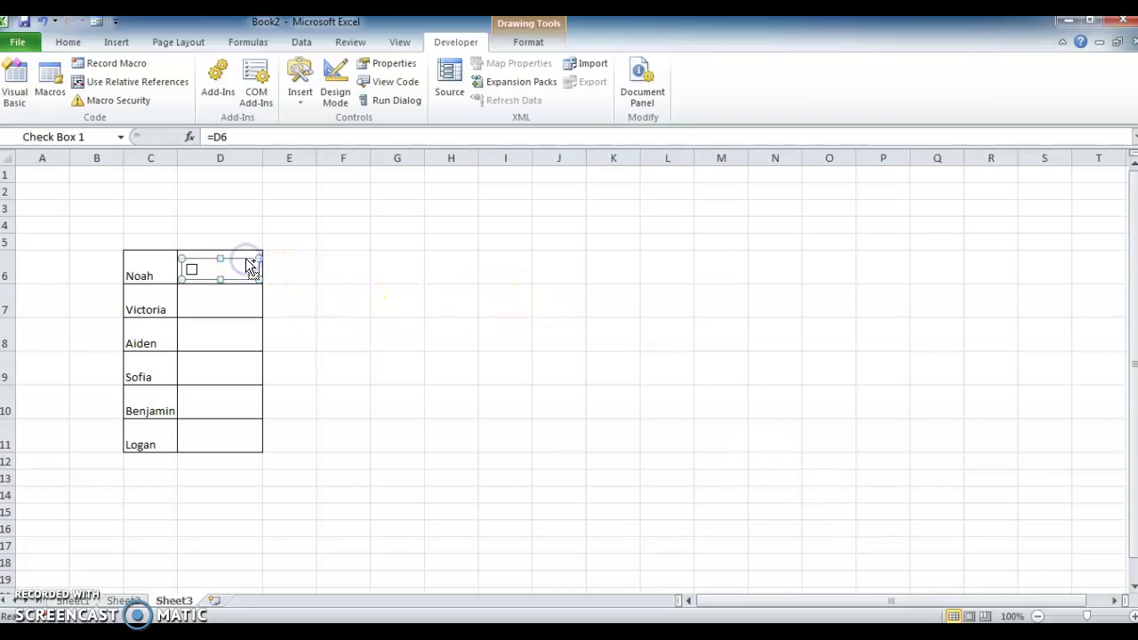
{"action": "left_click_drag", "start_coordinate": [247, 264], "coordinate": [213, 334]}
{"action": "left_click", "coordinate": [211, 367]}
{"action": "key", "text": "ctrl+v"}
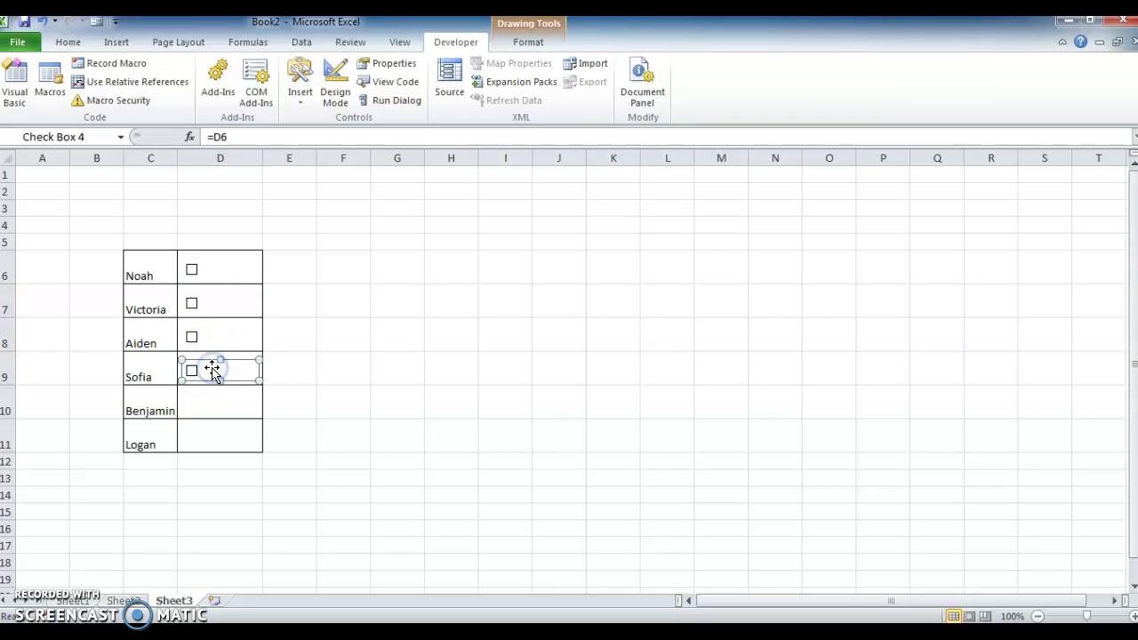
{"action": "left_click", "coordinate": [209, 402]}
{"action": "key", "text": "ctrl+v"}
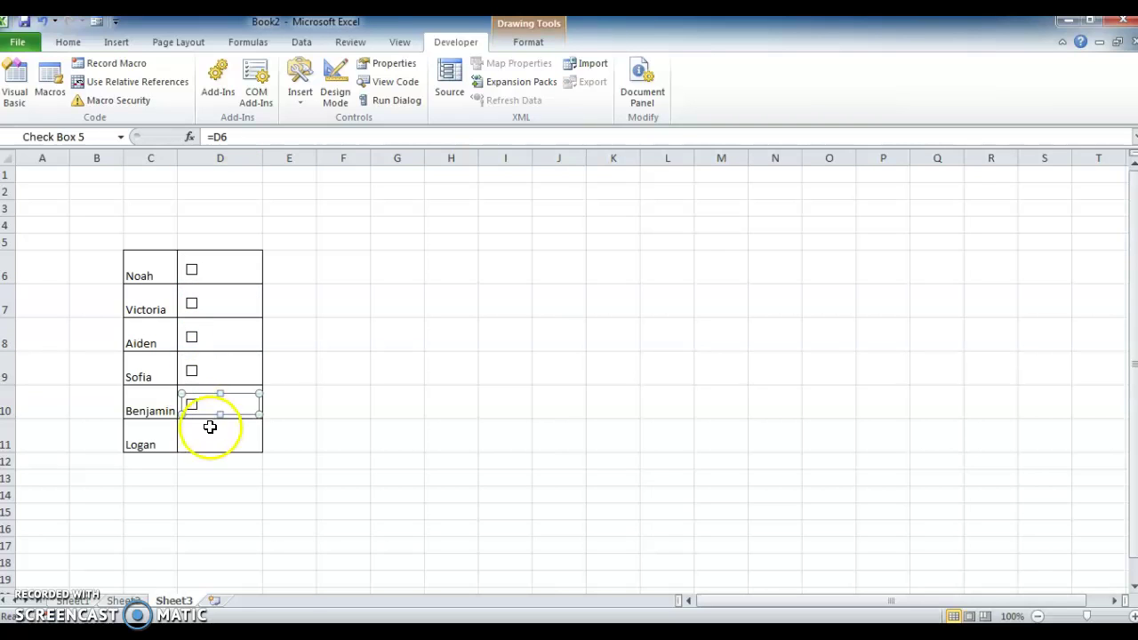
{"action": "left_click", "coordinate": [212, 439]}
{"action": "key", "text": "ctrl+v"}
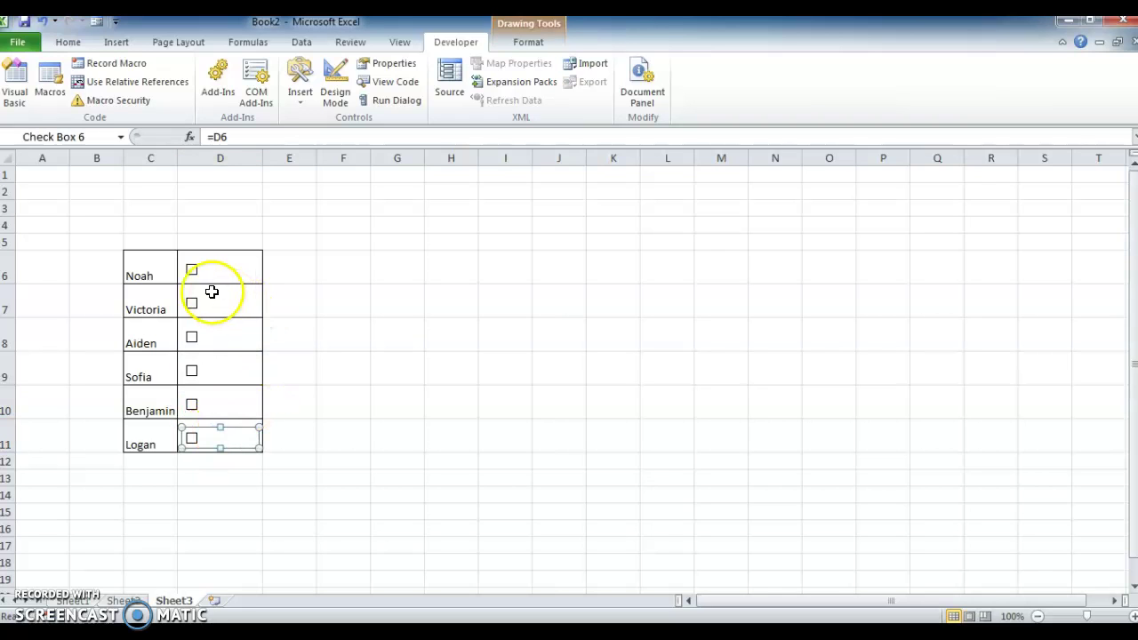
Change the cell link of the check box in row 7 to D7.
{"action": "right_click", "coordinate": [220, 303]}
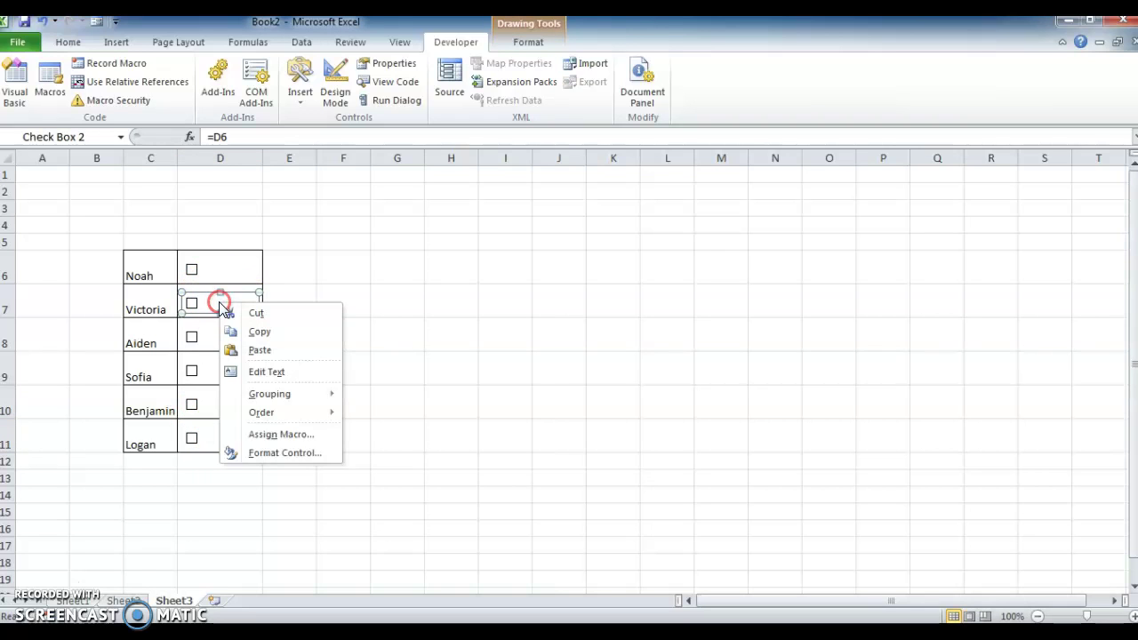
{"action": "left_click", "coordinate": [285, 454]}
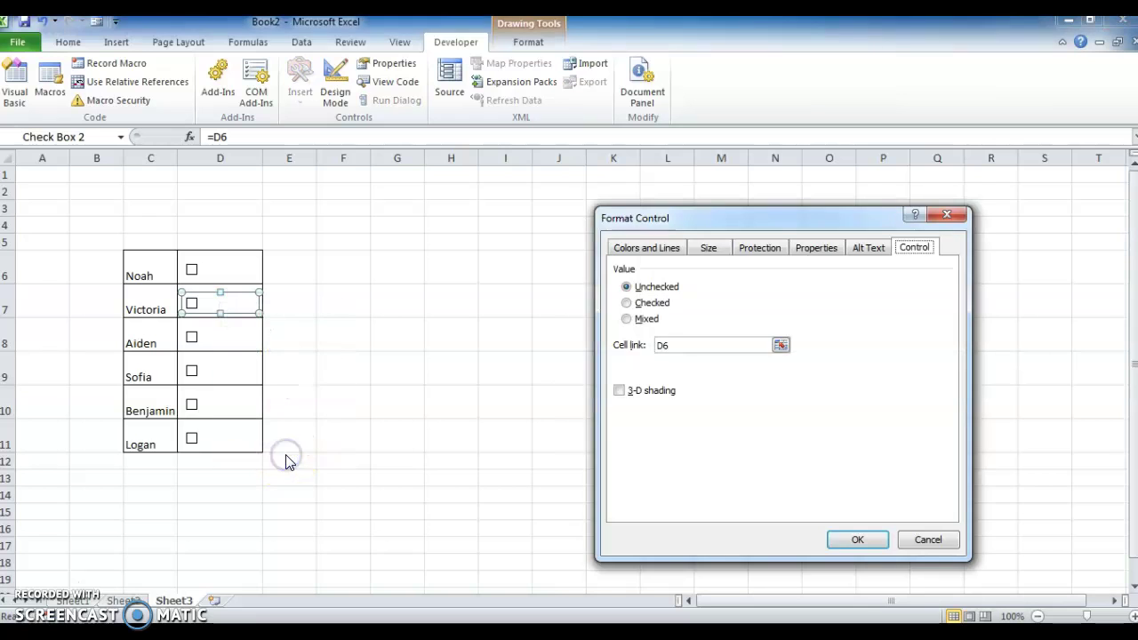
{"action": "left_click", "coordinate": [690, 346]}
{"action": "key", "text": "BackSpace"}
{"action": "type", "text": "7"}
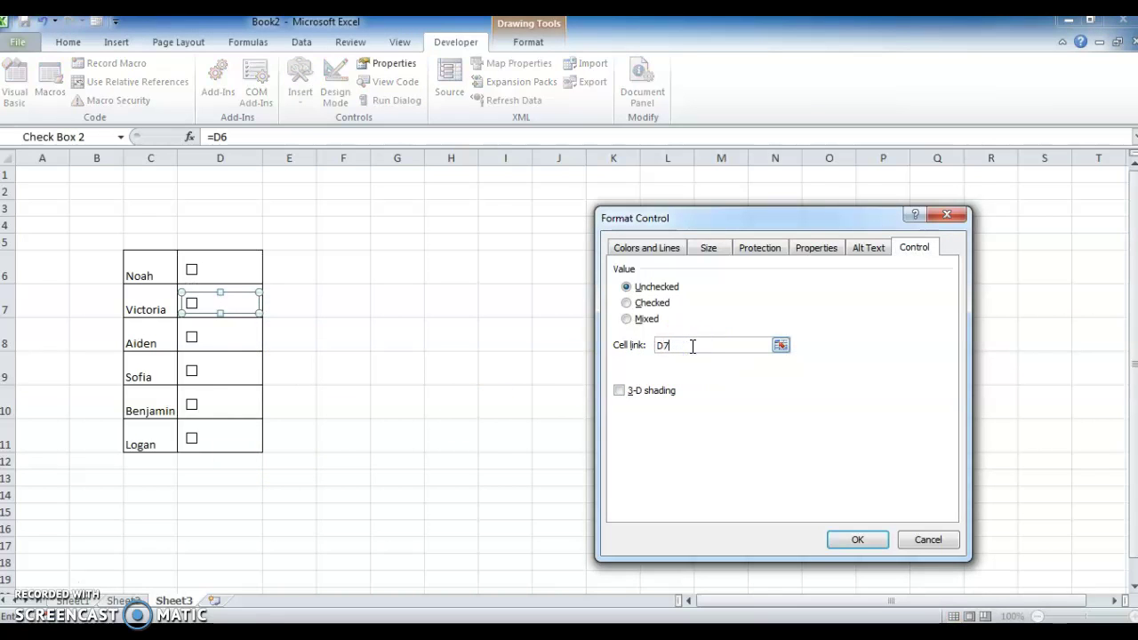
{"action": "left_click", "coordinate": [853, 539]}
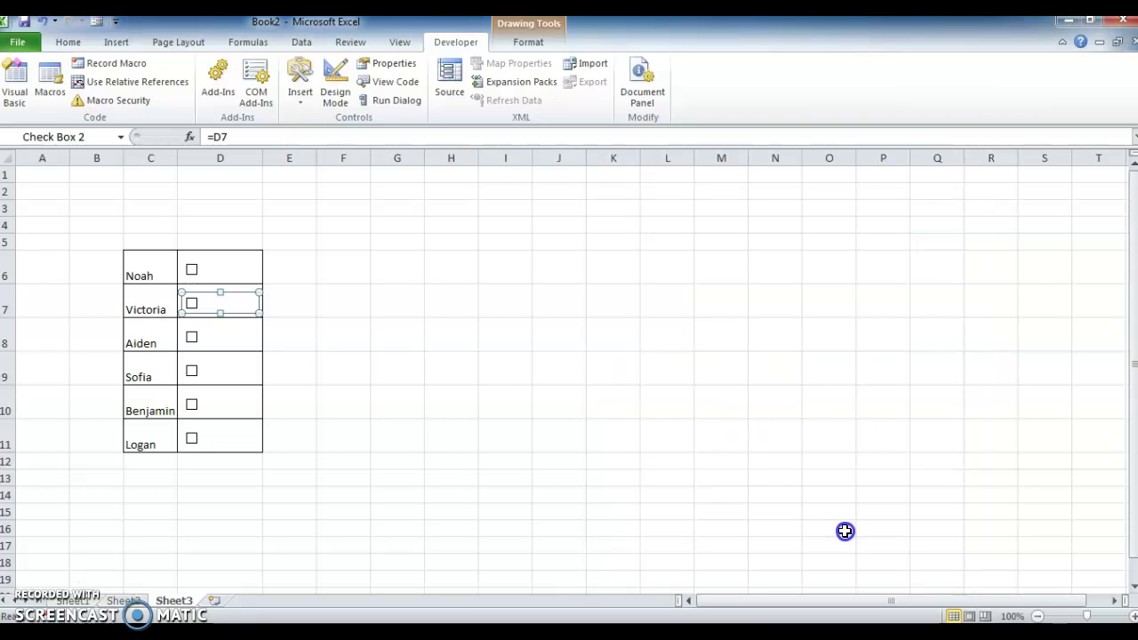
Change the cell link of the check box in row 8 to D8.
{"action": "right_click", "coordinate": [204, 335]}
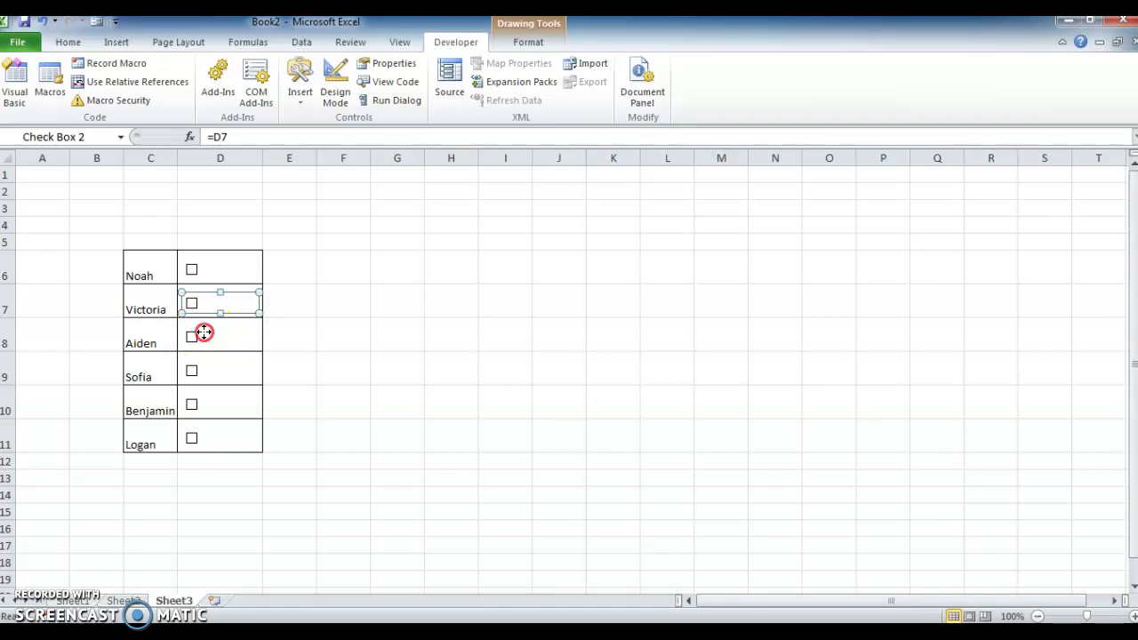
{"action": "left_click", "coordinate": [279, 462]}
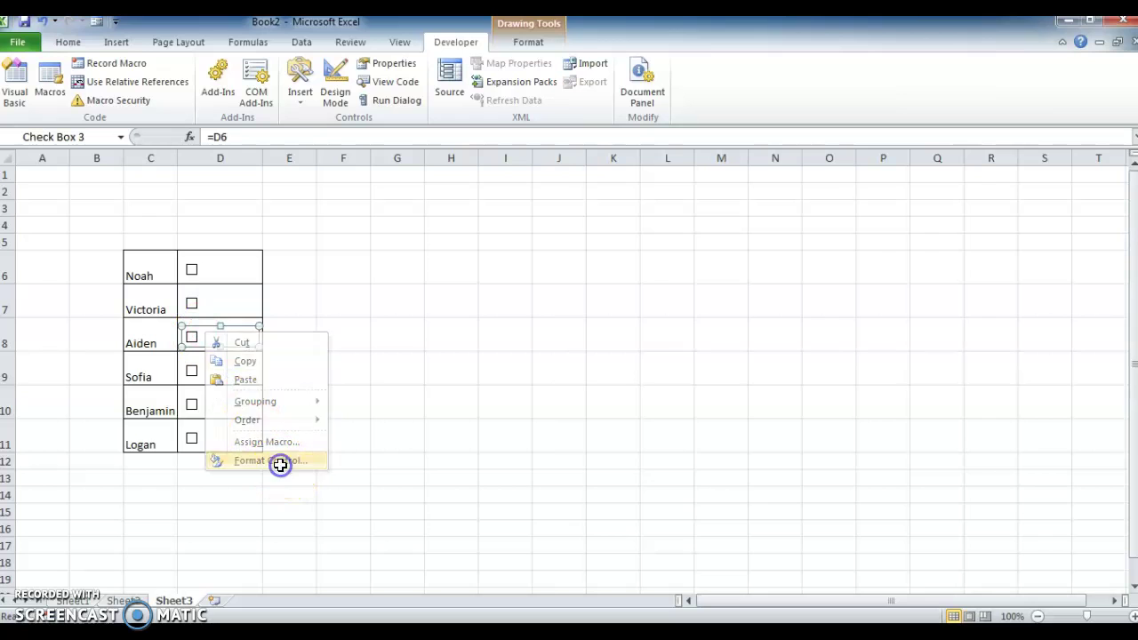
{"action": "left_click", "coordinate": [668, 345]}
{"action": "key", "text": "BackSpace"}
{"action": "type", "text": "8"}
{"action": "left_click", "coordinate": [847, 537]}
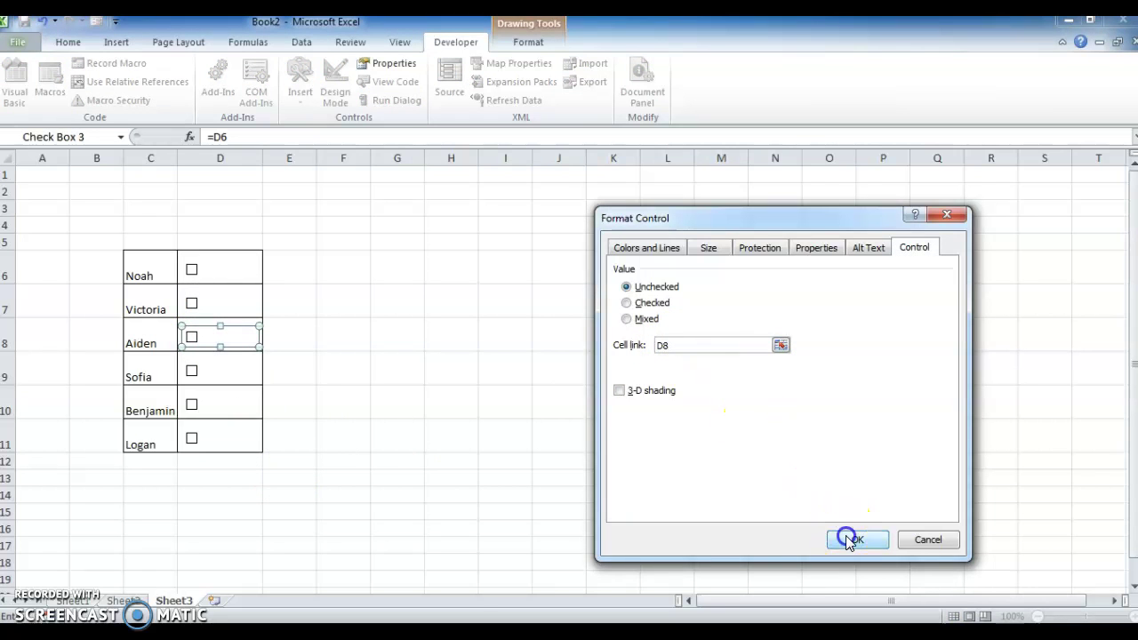
Change the cell link of the check box in row 9 to D9.
{"action": "right_click", "coordinate": [220, 368]}
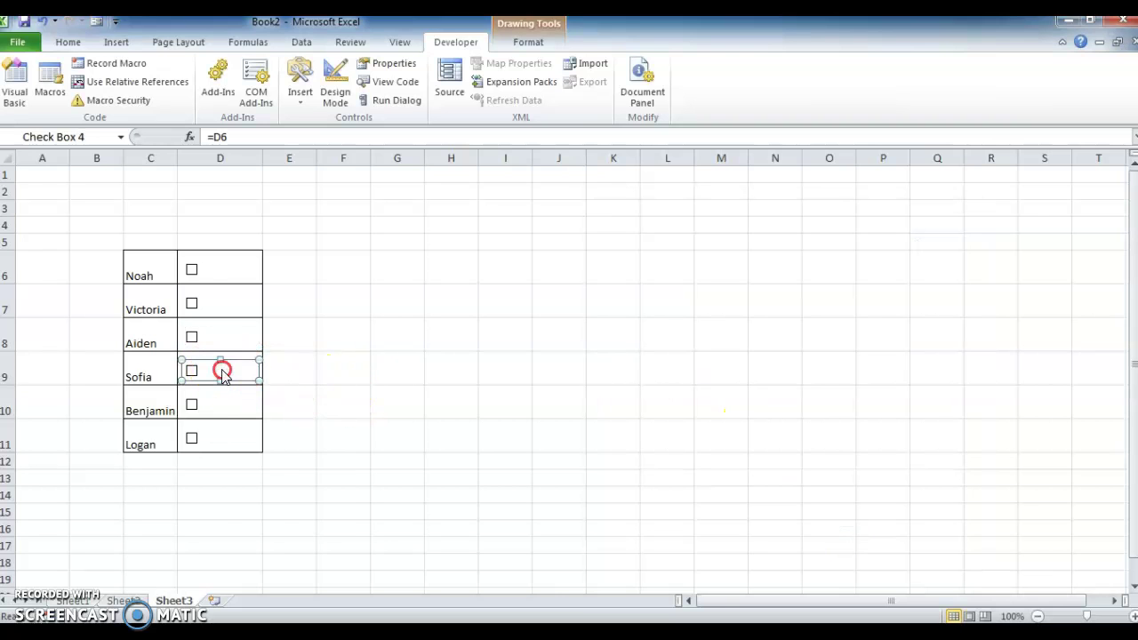
{"action": "left_click", "coordinate": [308, 522]}
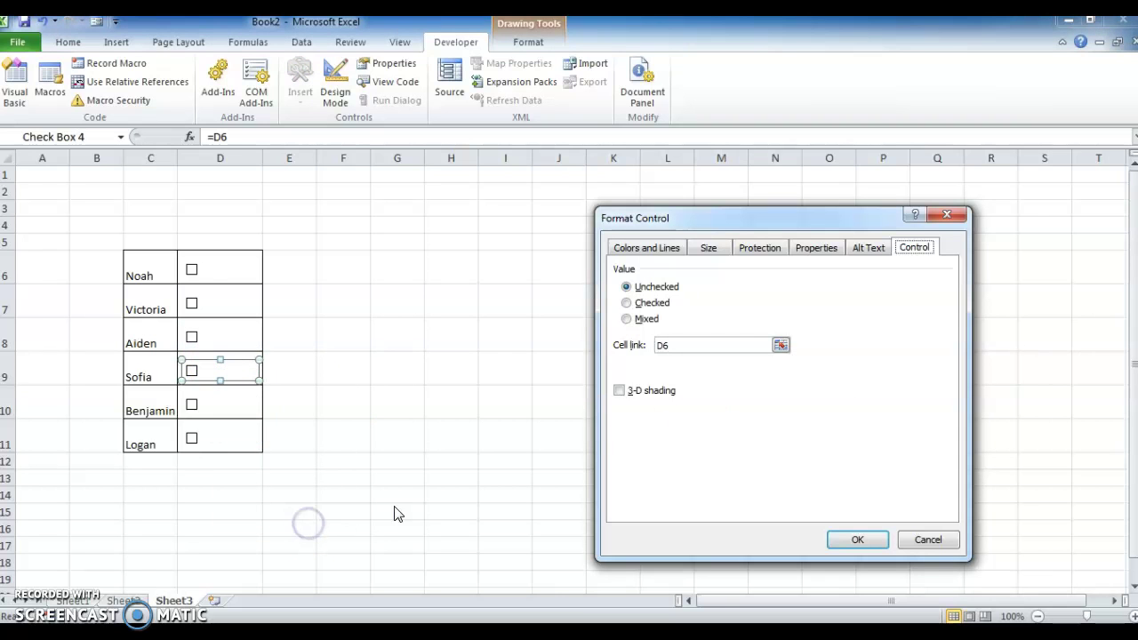
{"action": "left_click", "coordinate": [723, 345]}
{"action": "key", "text": "BackSpace"}
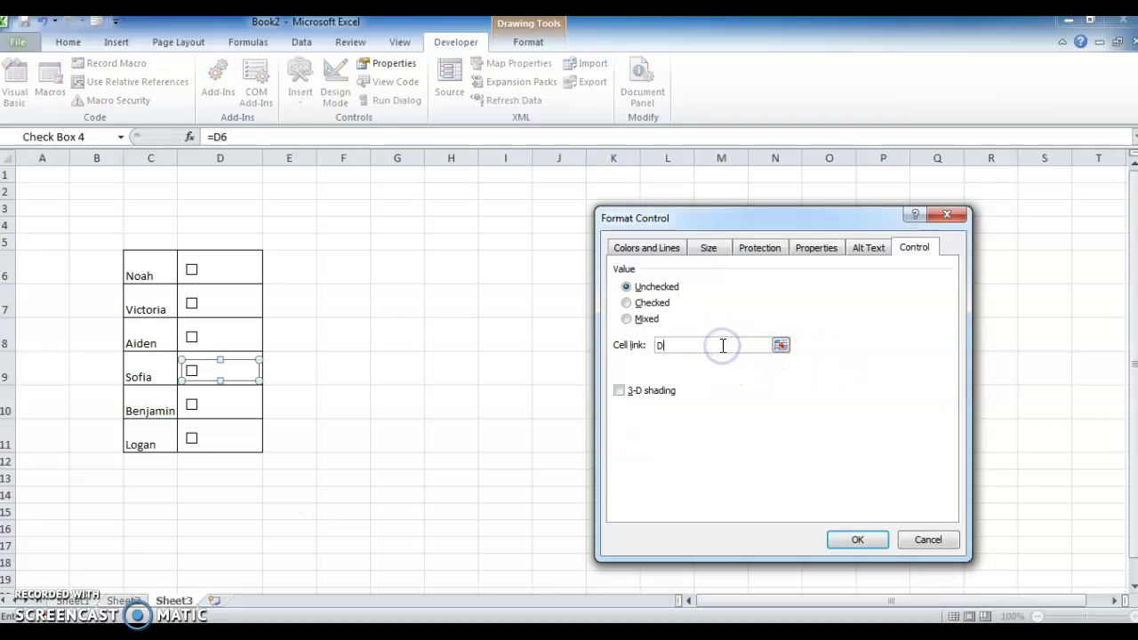
{"action": "left_click", "coordinate": [857, 540]}
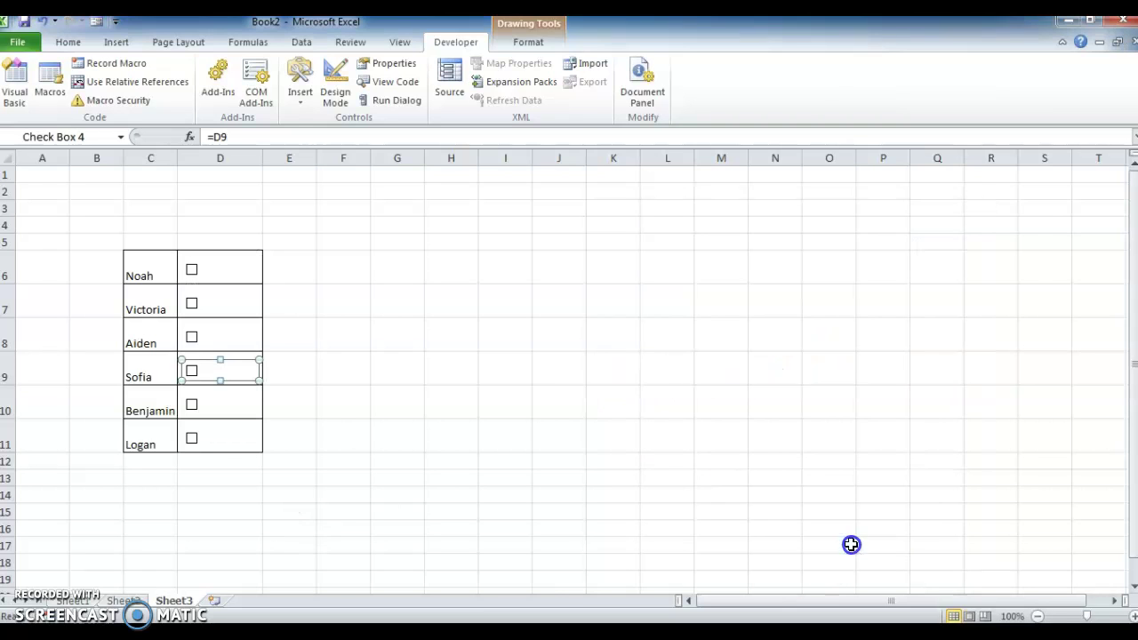
Change the cell link of the check box in row 10 to D10.
{"action": "right_click", "coordinate": [226, 414]}
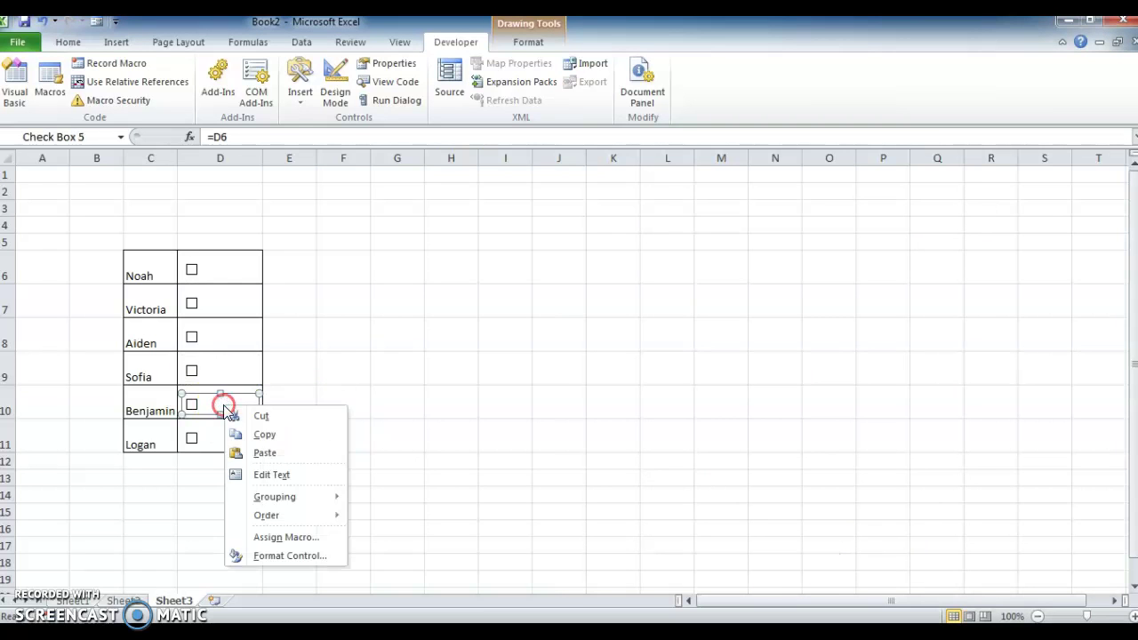
{"action": "left_click", "coordinate": [309, 555]}
{"action": "left_click", "coordinate": [687, 346]}
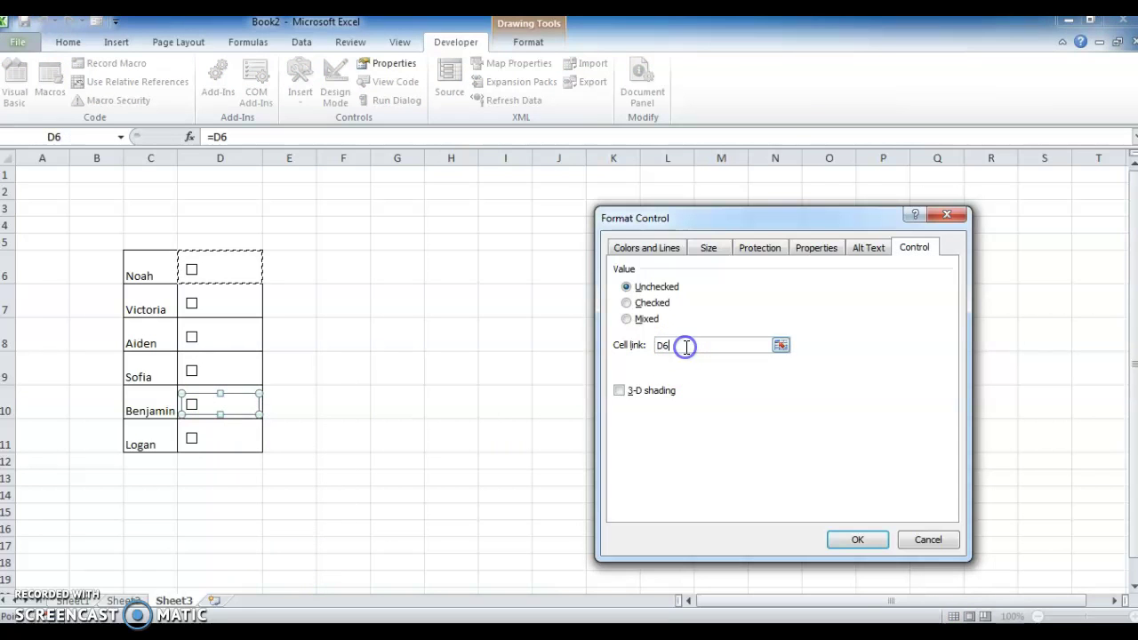
{"action": "key", "text": "BackSpace"}
{"action": "type", "text": "10"}
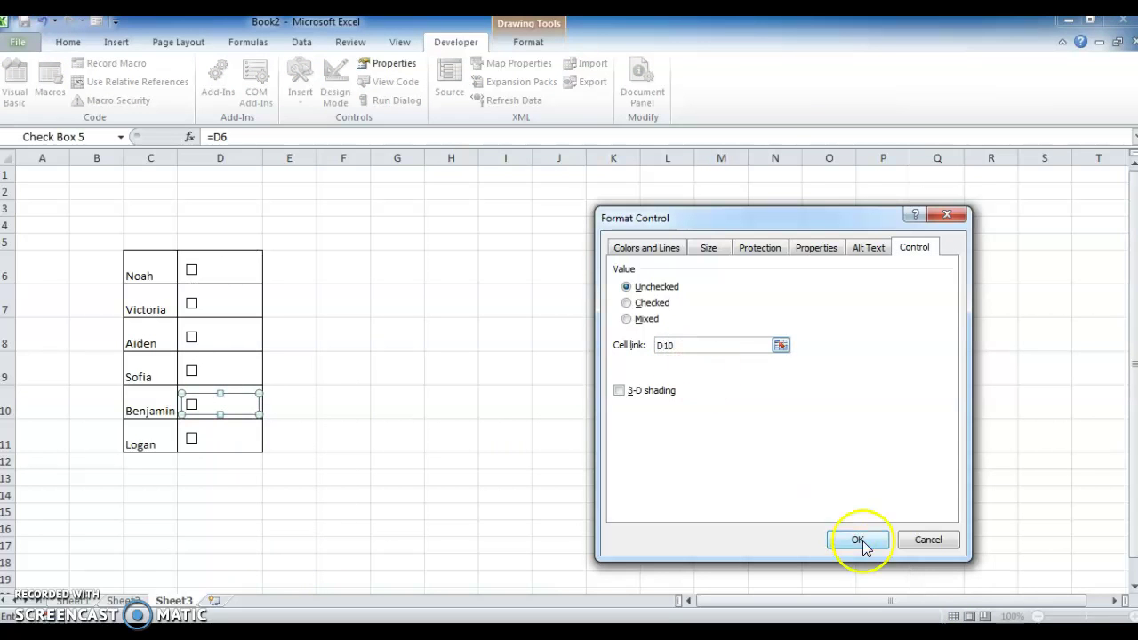
{"action": "left_click", "coordinate": [859, 540]}
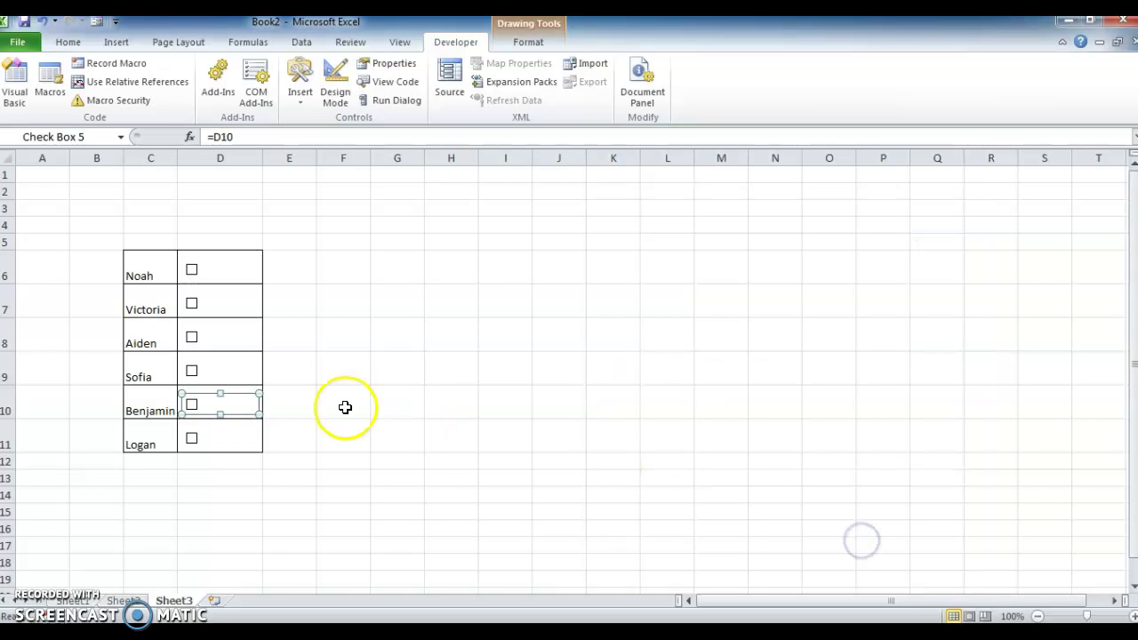
Open the control settings of the check box in row 11 that hold its cell link.
{"action": "right_click", "coordinate": [210, 445]}
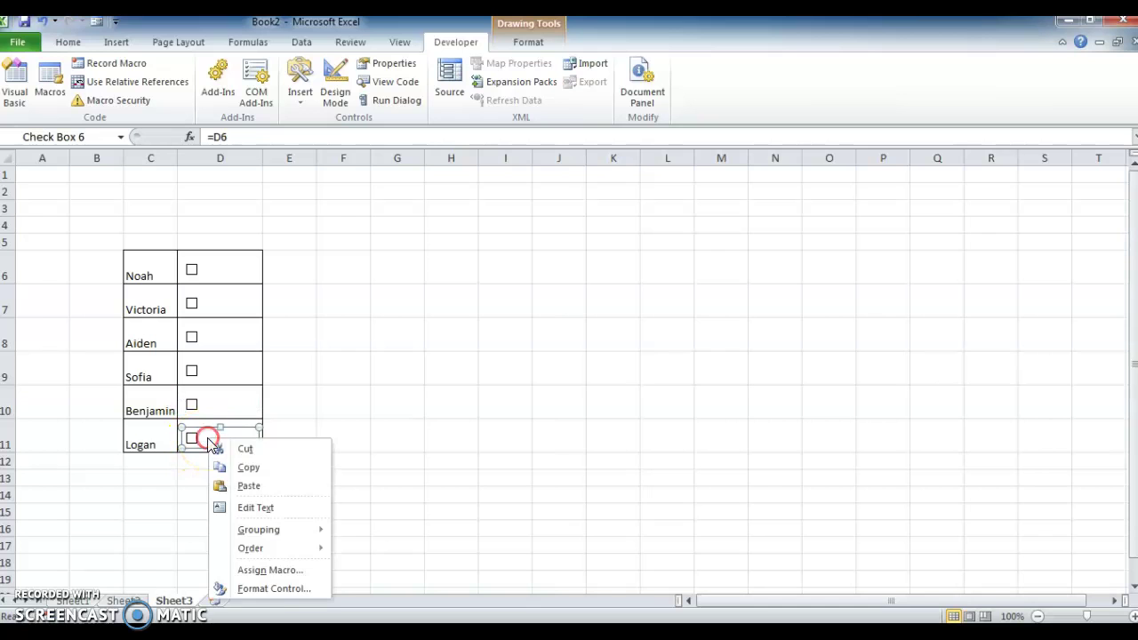
{"action": "left_click", "coordinate": [272, 589]}
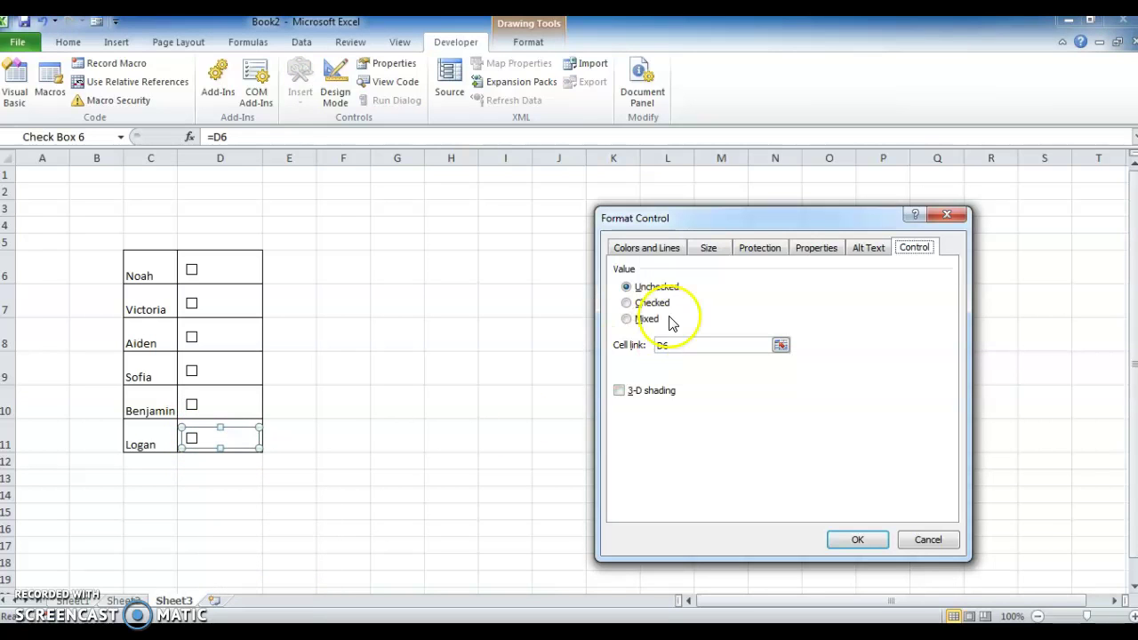
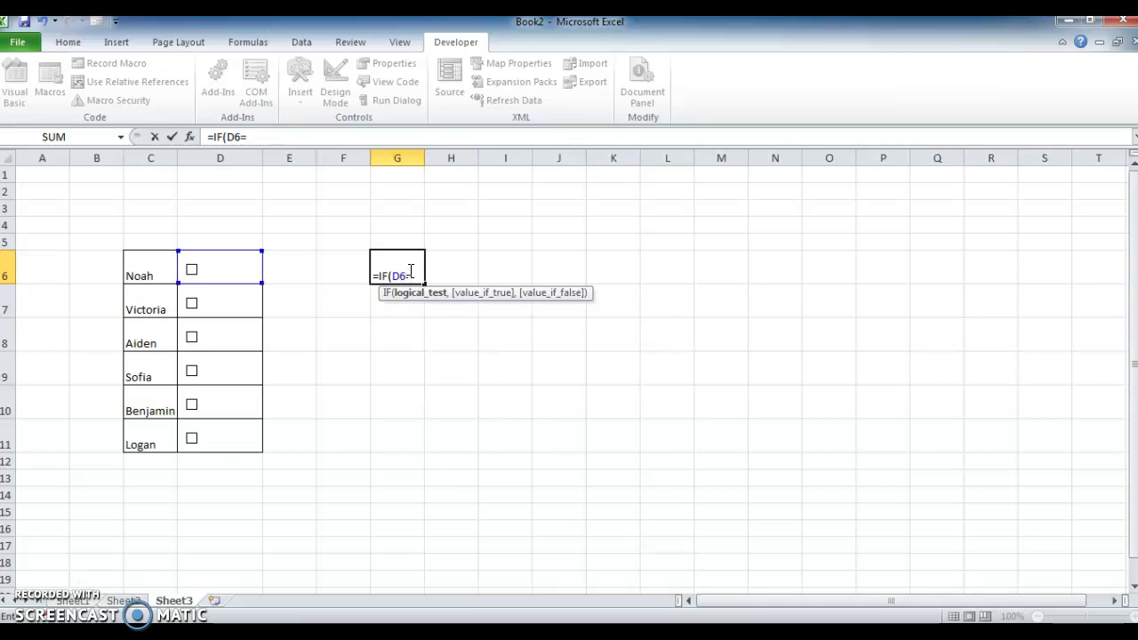
Enter the formula =IF(D6=TRUE,TRUE,FALSE) in cell G6.
{"action": "type", "text": ",true,"}
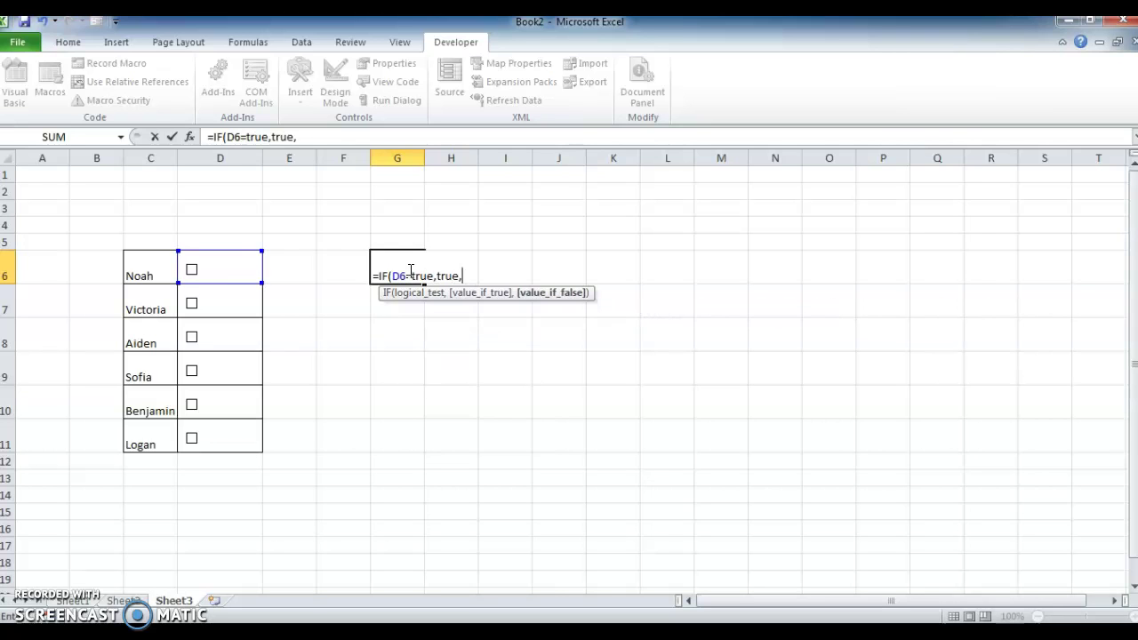
{"action": "type", "text": "false"}
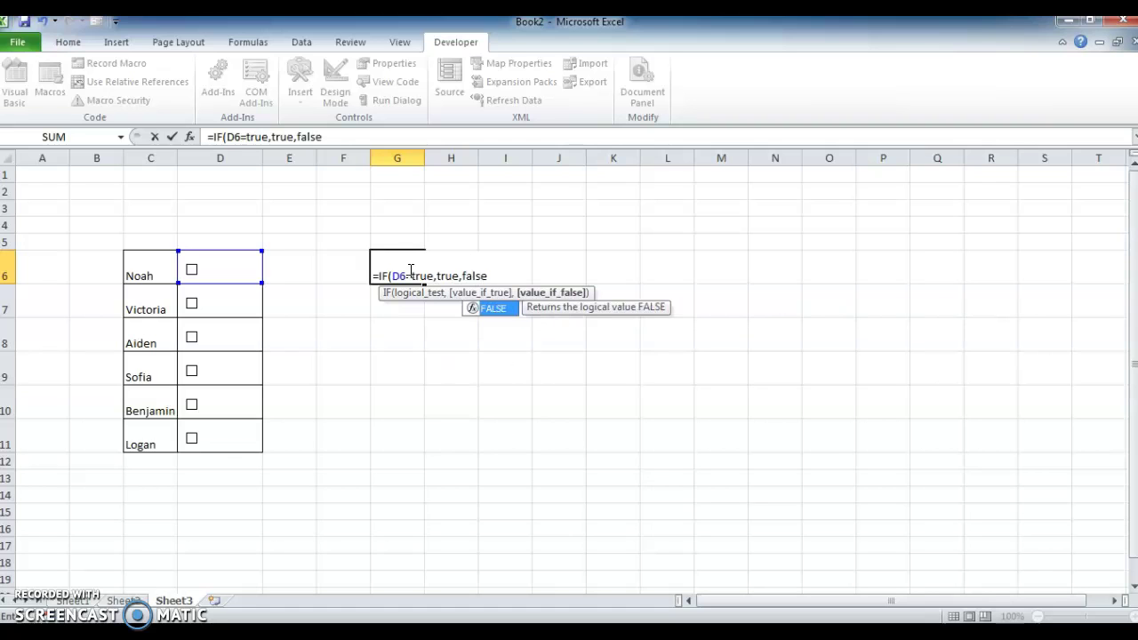
{"action": "type", "text": ")"}
{"action": "key", "text": "Return"}
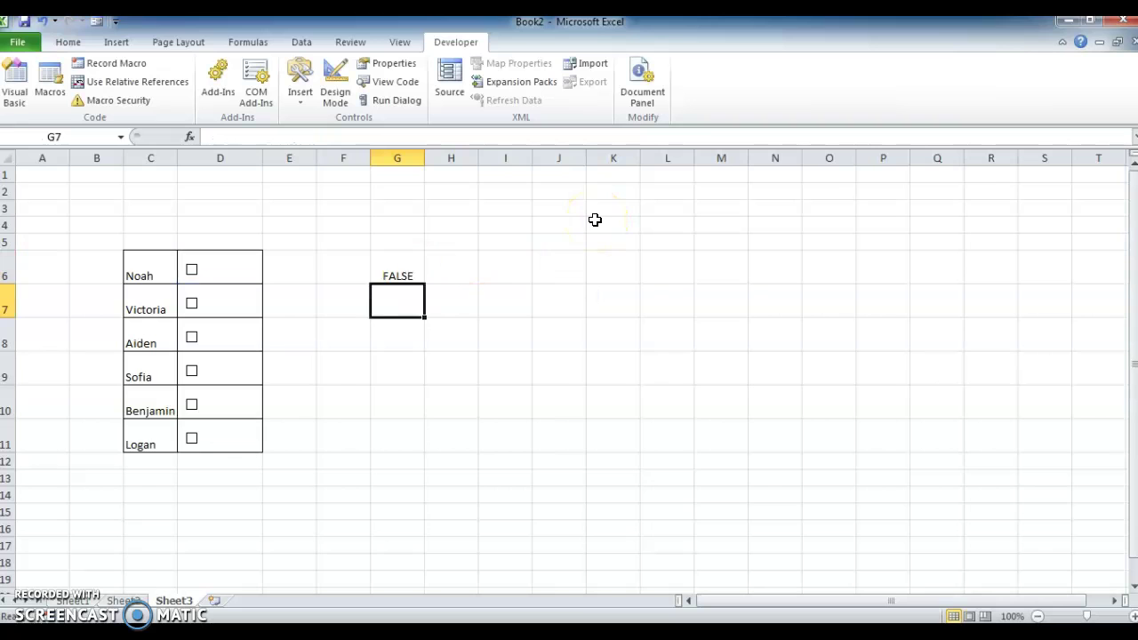
Copy the text of the IF formula in G6 without its leading equals sign, leaving the cell as it is.
{"action": "key", "text": "Up"}
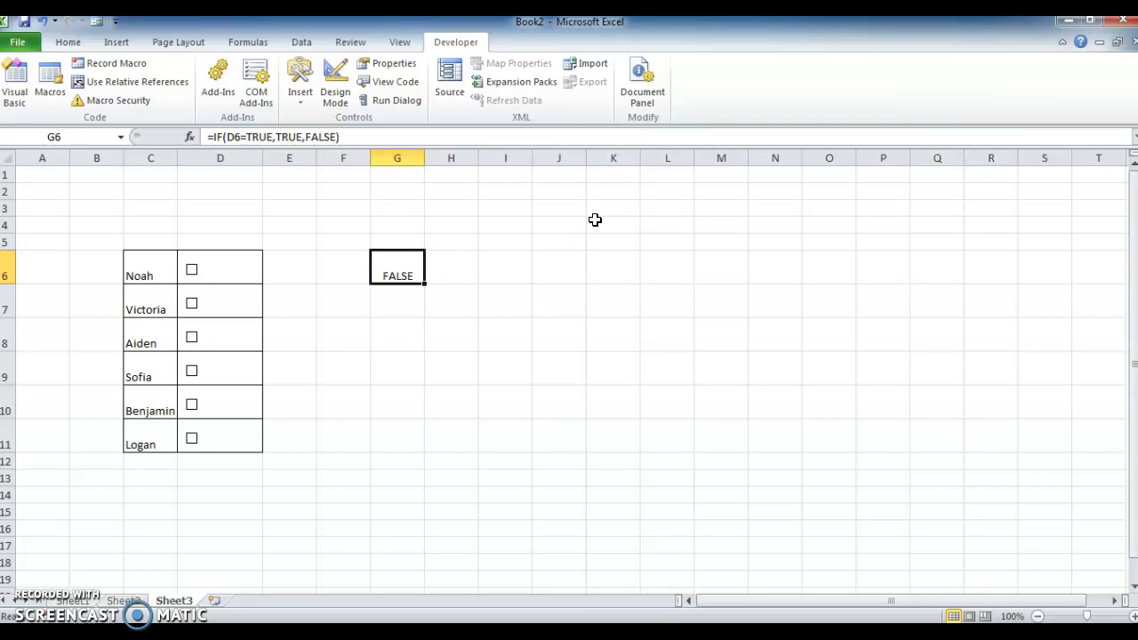
{"action": "key", "text": "F2"}
{"action": "key", "text": "ctrl+shift+Left"}
{"action": "key", "text": "ctrl+shift+Left"}
{"action": "key", "text": "ctrl+shift+Left"}
{"action": "key", "text": "ctrl+shift+Left"}
{"action": "key", "text": "ctrl+shift+Left"}
{"action": "key", "text": "ctrl+shift+Left"}
{"action": "key", "text": "ctrl+shift+Left"}
{"action": "key", "text": "ctrl+c"}
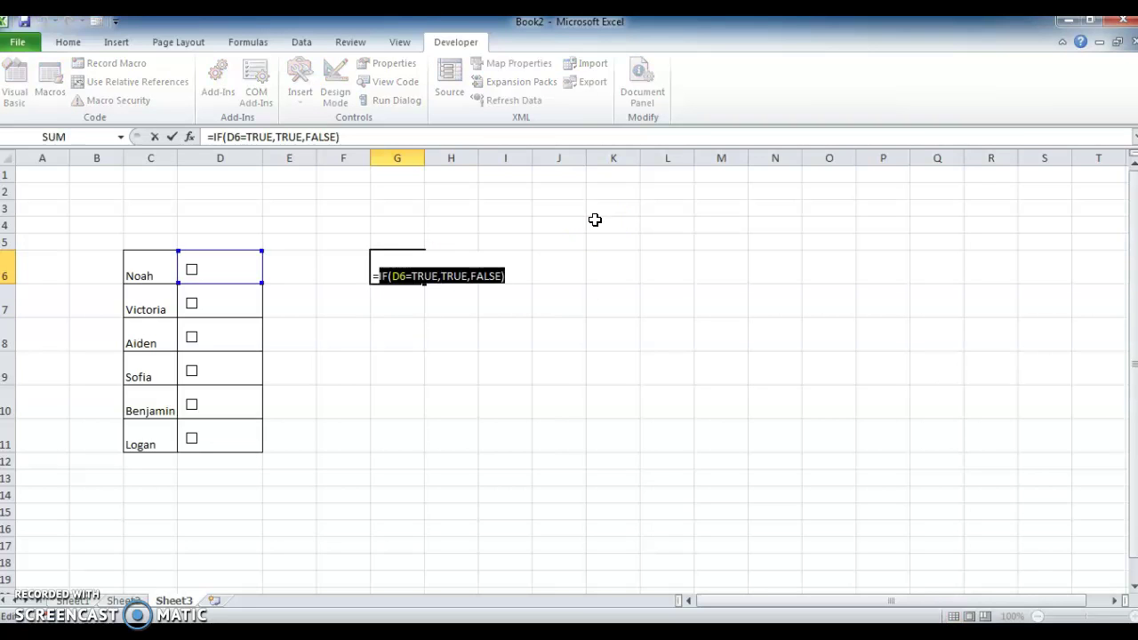
{"action": "key", "text": "Return"}
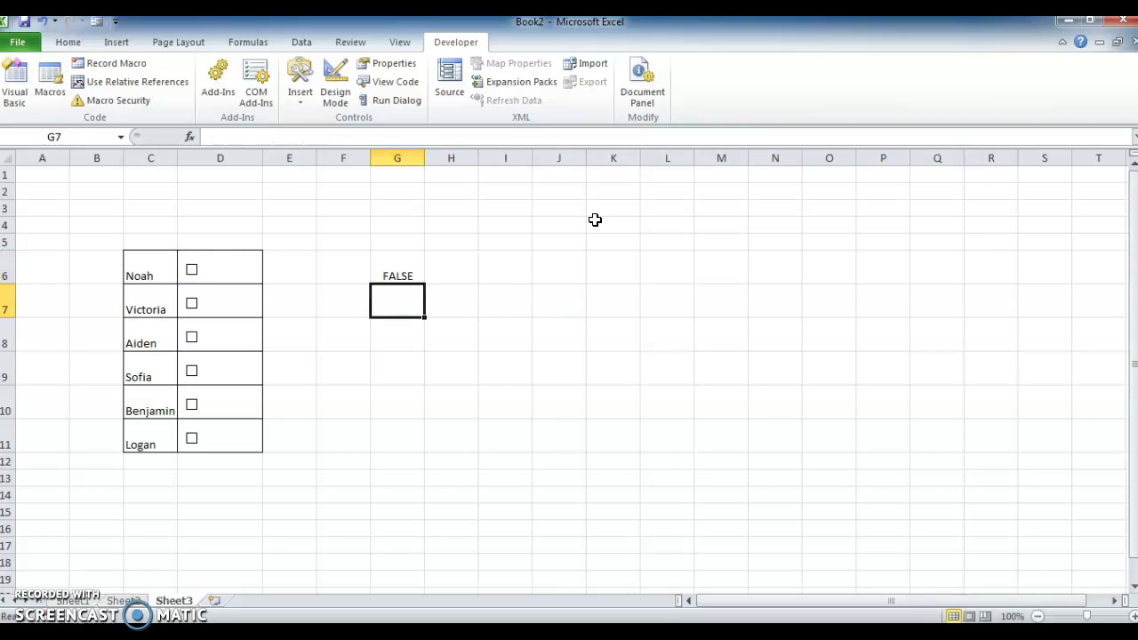
Start a formula-based conditional formatting rule for the names in C6:C11 with the formula =IF(D6=TRUE,TRUE,FALSE).
{"action": "left_click", "coordinate": [157, 263]}
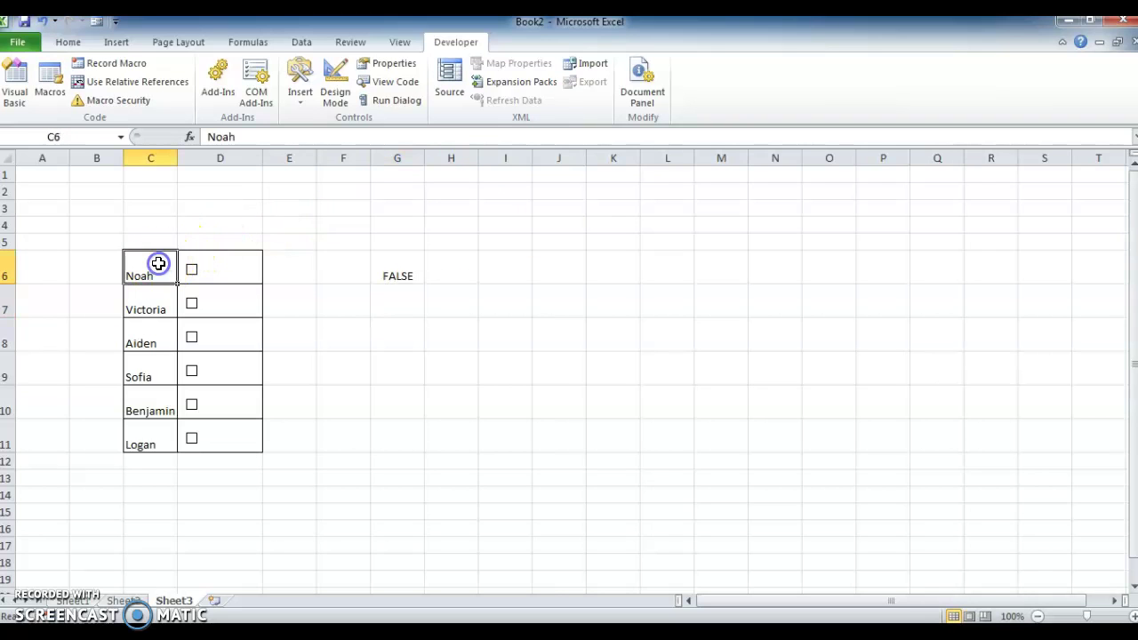
{"action": "key", "text": "ctrl+shift+Down"}
{"action": "key", "text": "alt+o"}
{"action": "key", "text": "d"}
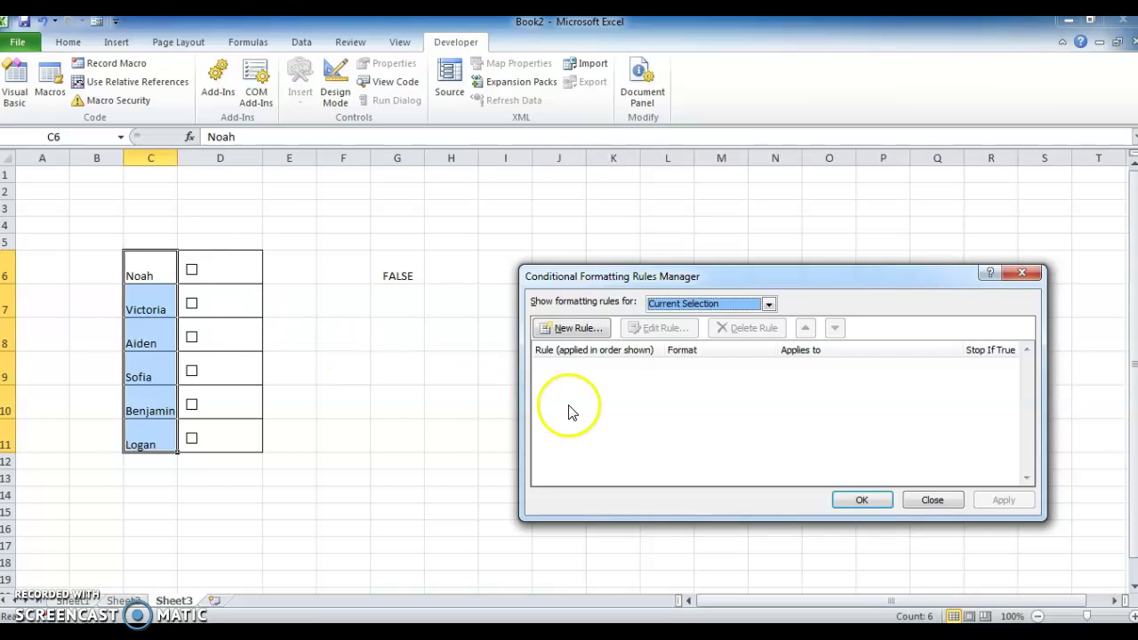
{"action": "left_click", "coordinate": [580, 328]}
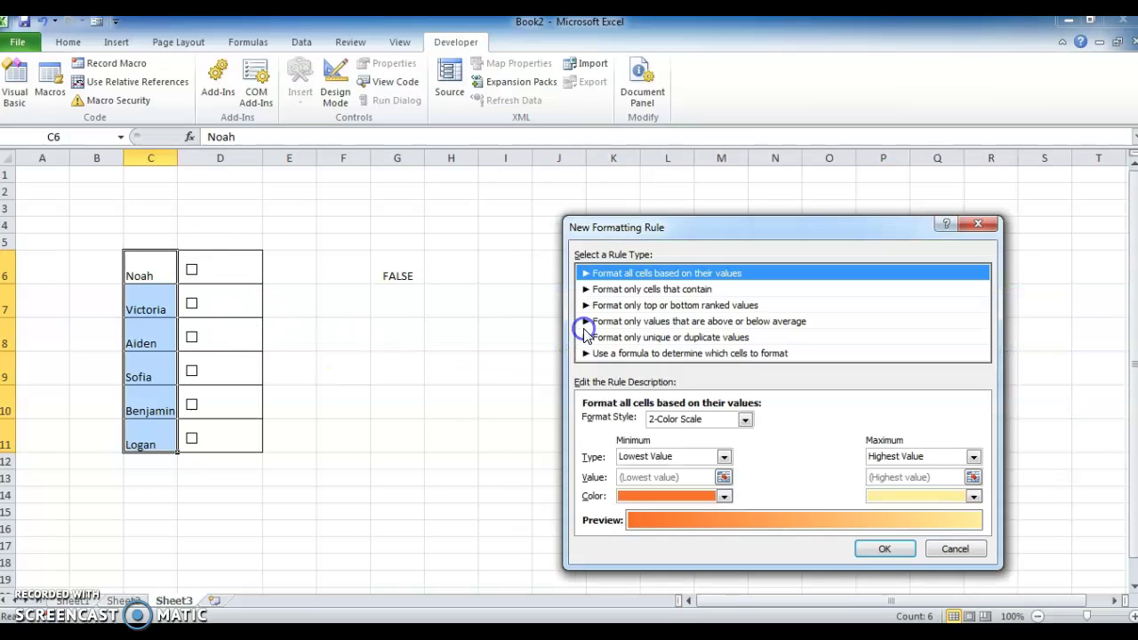
{"action": "left_click", "coordinate": [676, 356]}
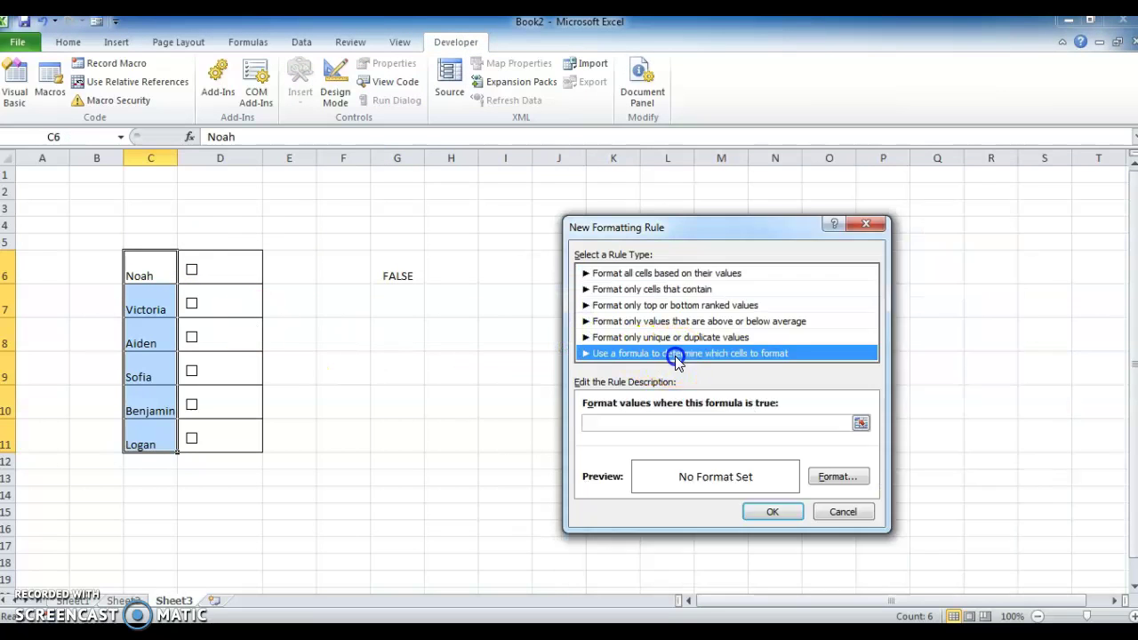
{"action": "left_click", "coordinate": [655, 423]}
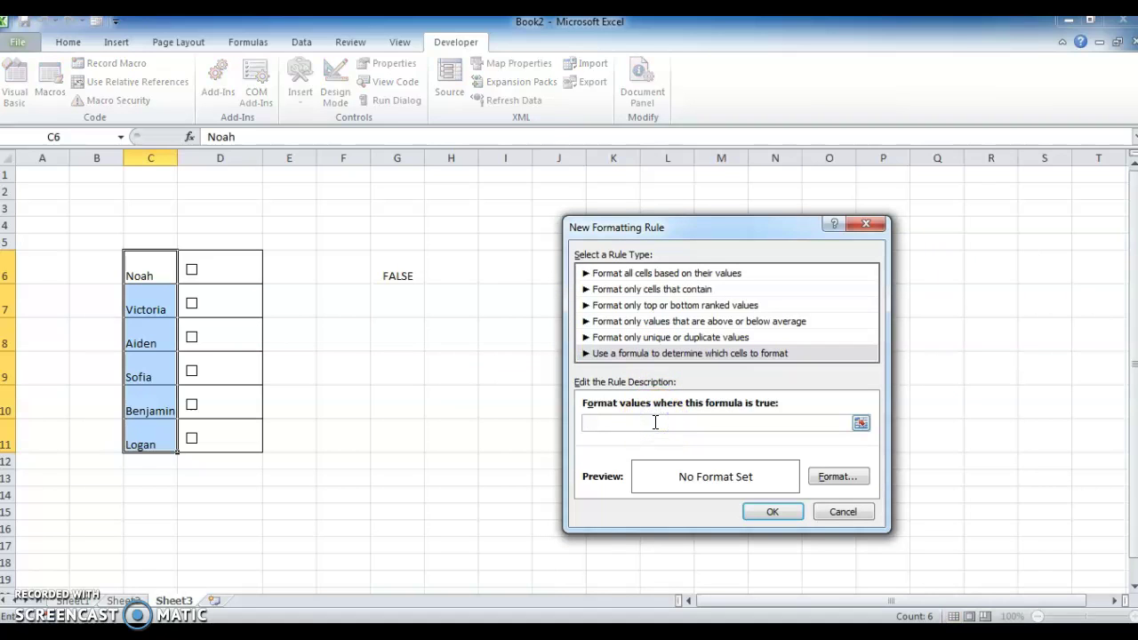
{"action": "type", "text": "="}
{"action": "key", "text": "ctrl+v"}
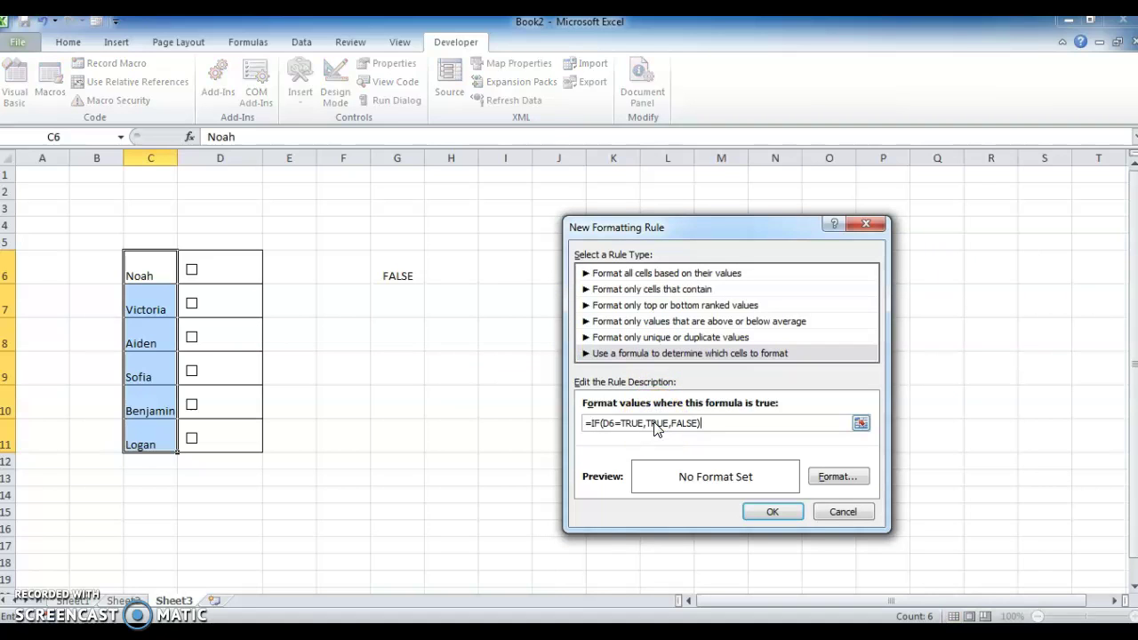
Give the new rule a strikethrough font format and apply it to the name list.
{"action": "left_click", "coordinate": [837, 479]}
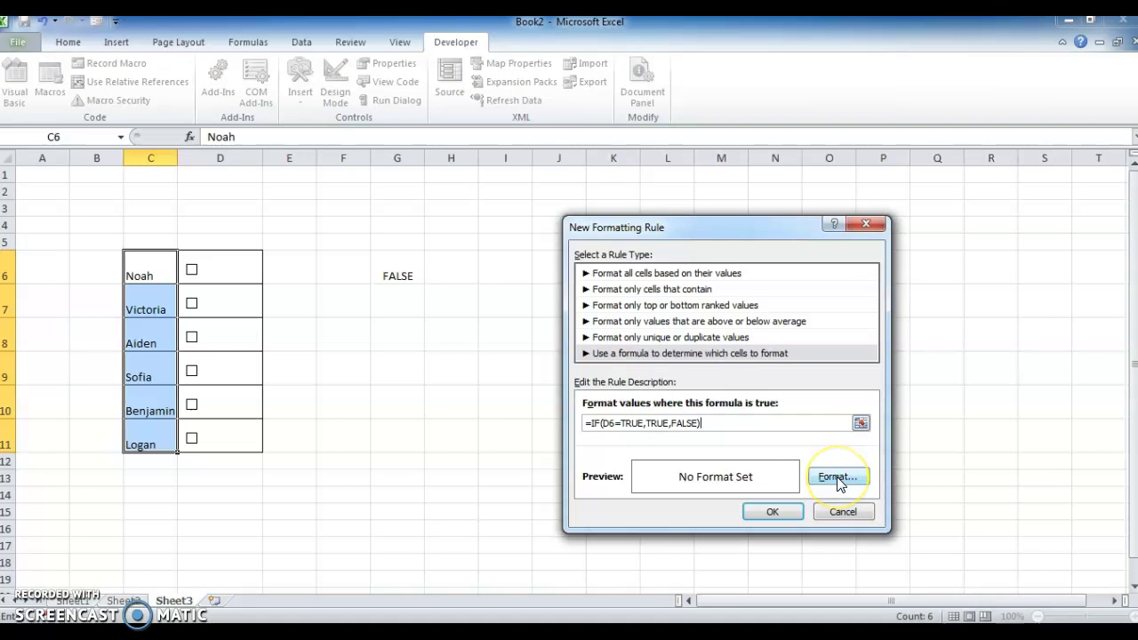
{"action": "left_click", "coordinate": [837, 478]}
{"action": "left_click", "coordinate": [828, 478]}
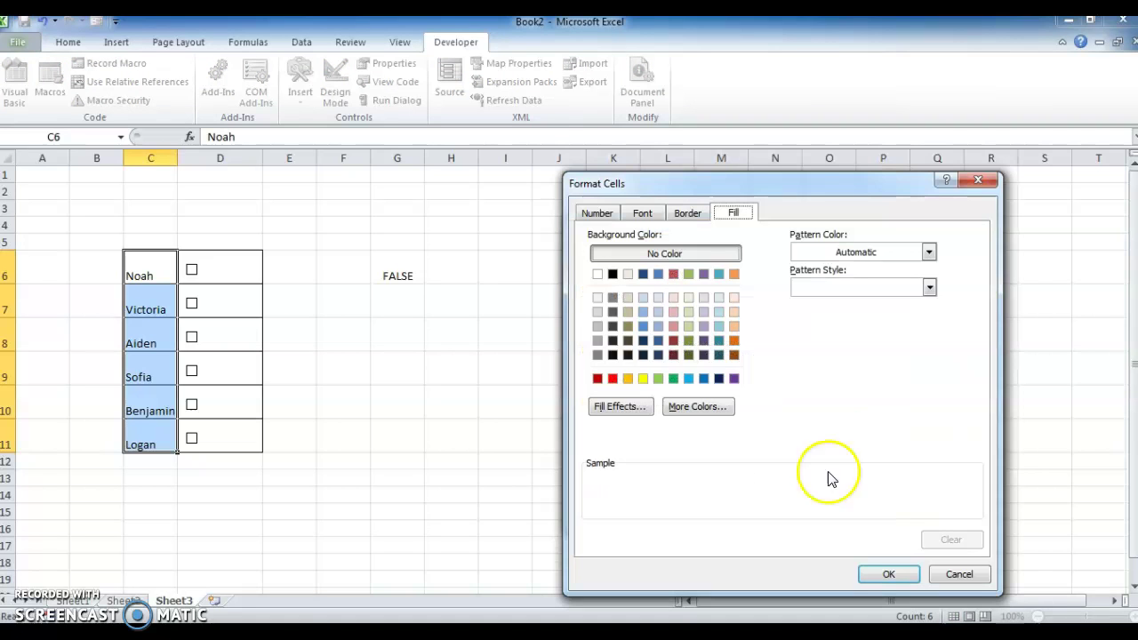
{"action": "left_click", "coordinate": [642, 214]}
{"action": "left_click", "coordinate": [594, 390]}
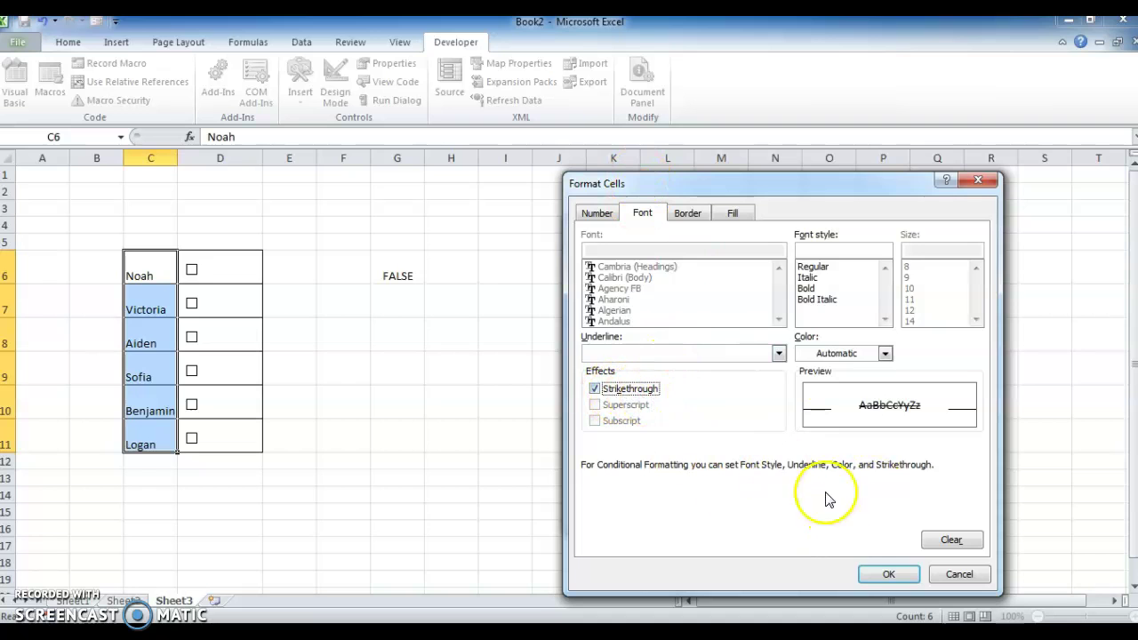
{"action": "left_click", "coordinate": [887, 576]}
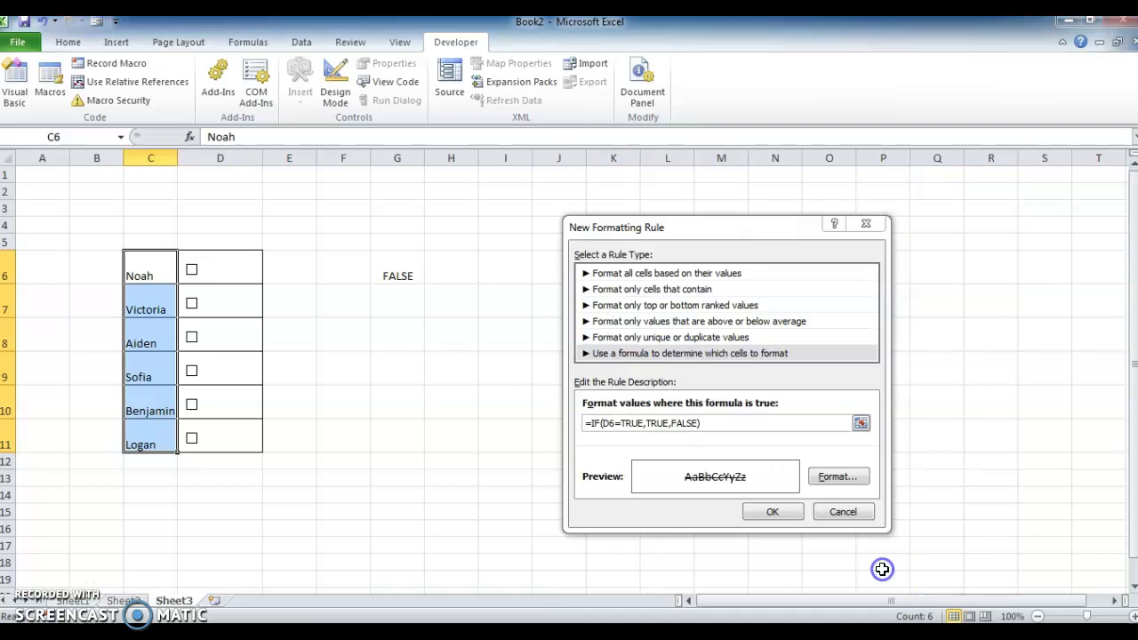
{"action": "left_click", "coordinate": [763, 513]}
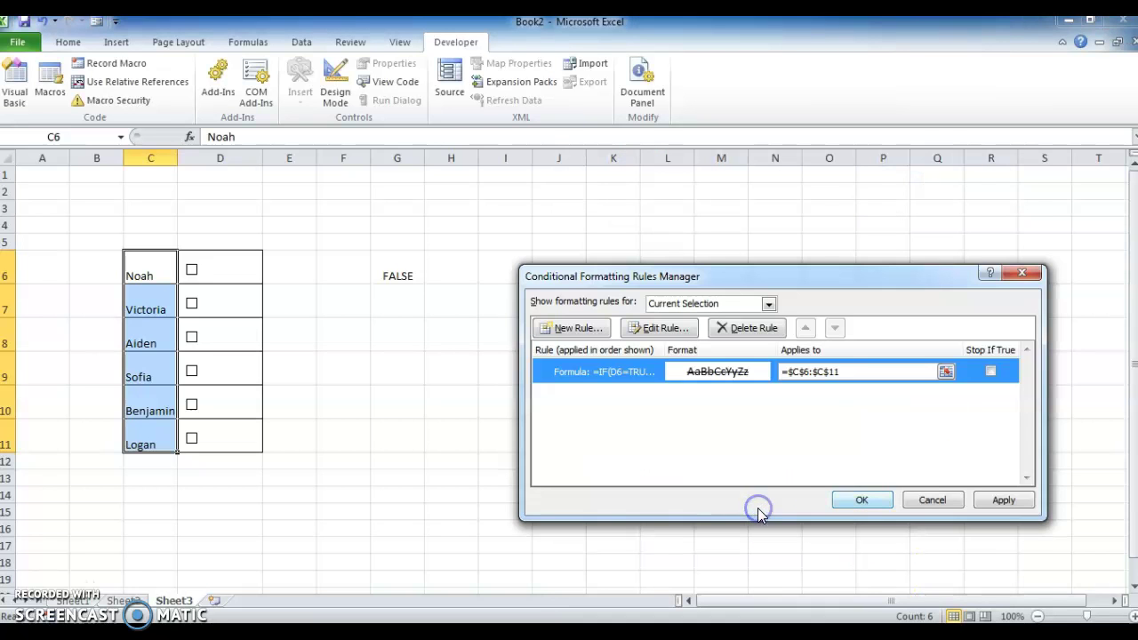
{"action": "left_click", "coordinate": [1014, 500]}
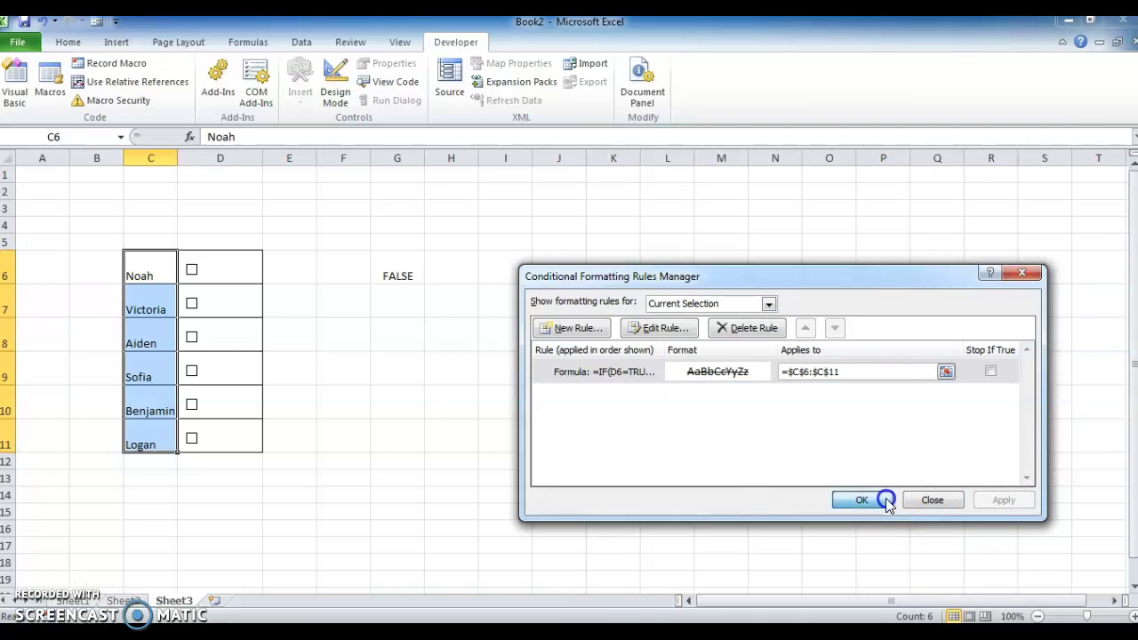
{"action": "left_click", "coordinate": [862, 500]}
Tick the check box in row 6 to try out the strikethrough rule.
{"action": "left_click", "coordinate": [396, 206]}
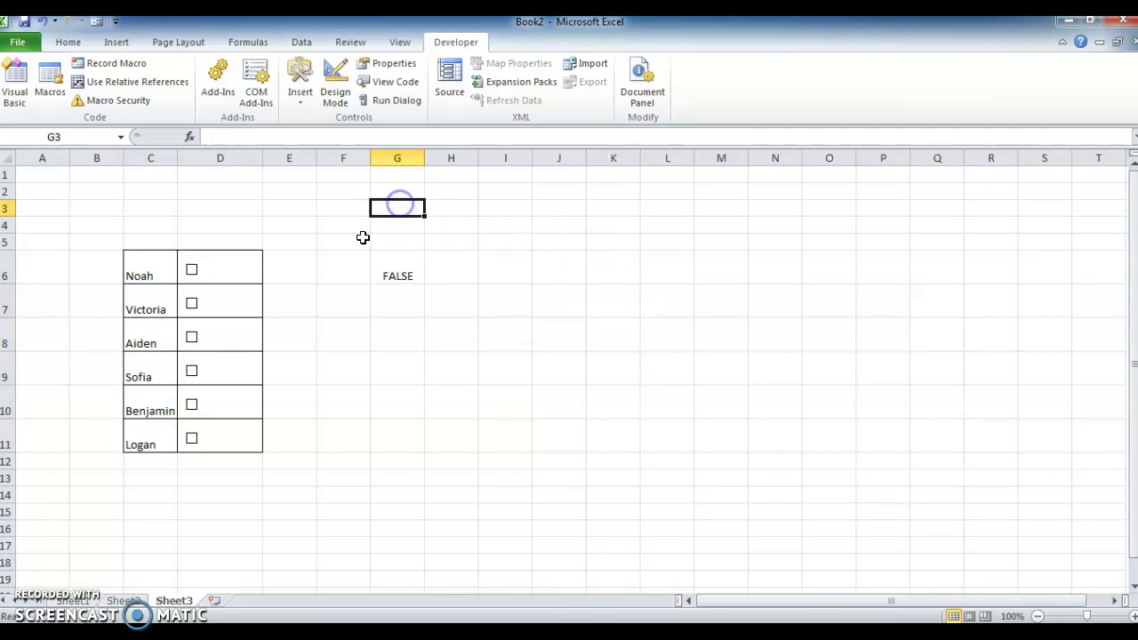
{"action": "left_click", "coordinate": [299, 268]}
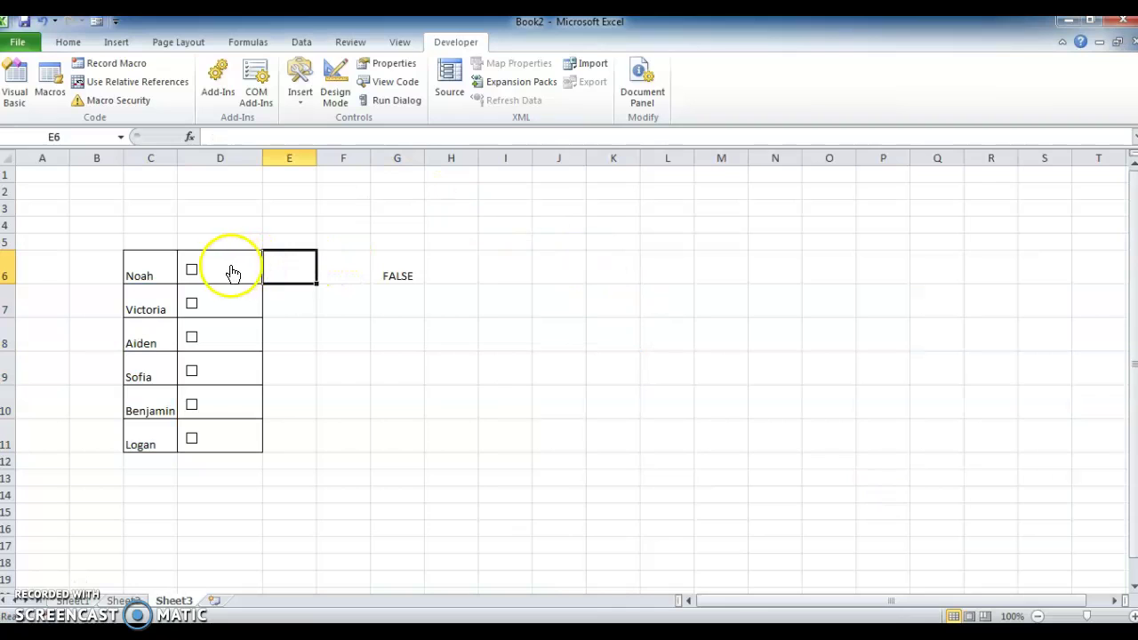
{"action": "left_click", "coordinate": [192, 271]}
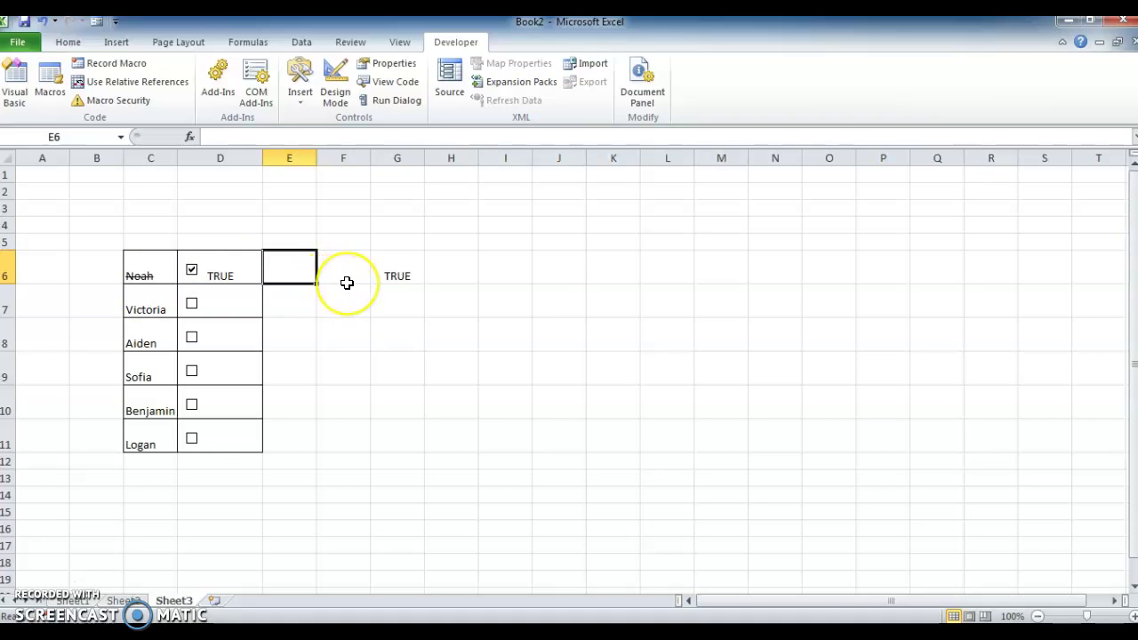
{"action": "key", "text": "Left"}
{"action": "key", "text": "shift+Down"}
{"action": "key", "text": "shift+Down"}
{"action": "key", "text": "shift+Down"}
{"action": "key", "text": "shift+Down"}
{"action": "key", "text": "shift+Down"}
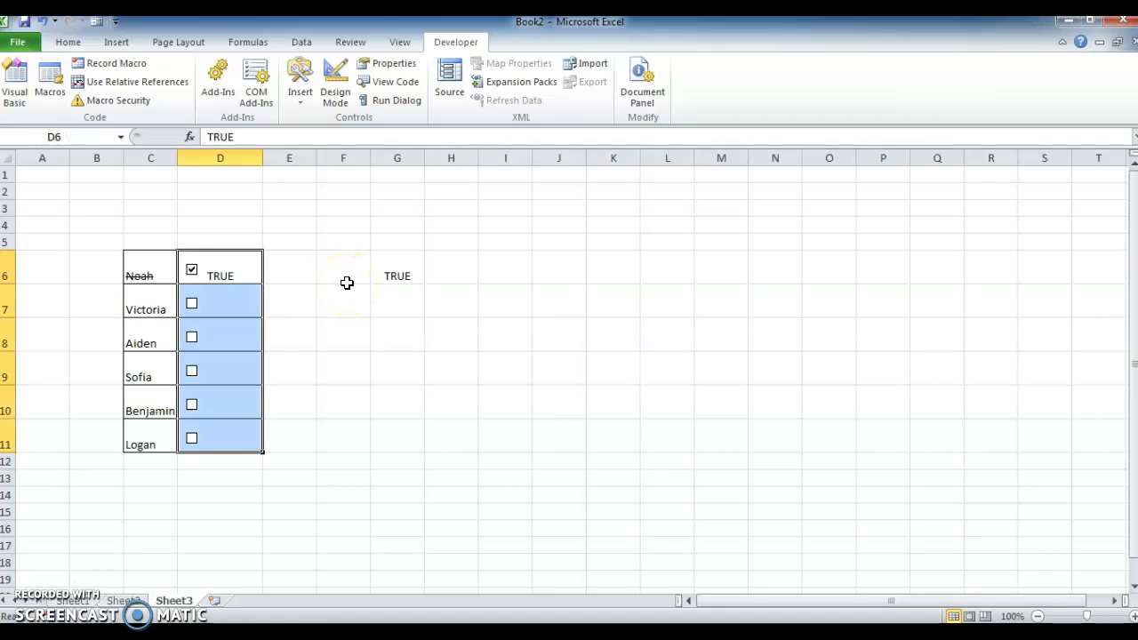
{"action": "right_click", "coordinate": [238, 271]}
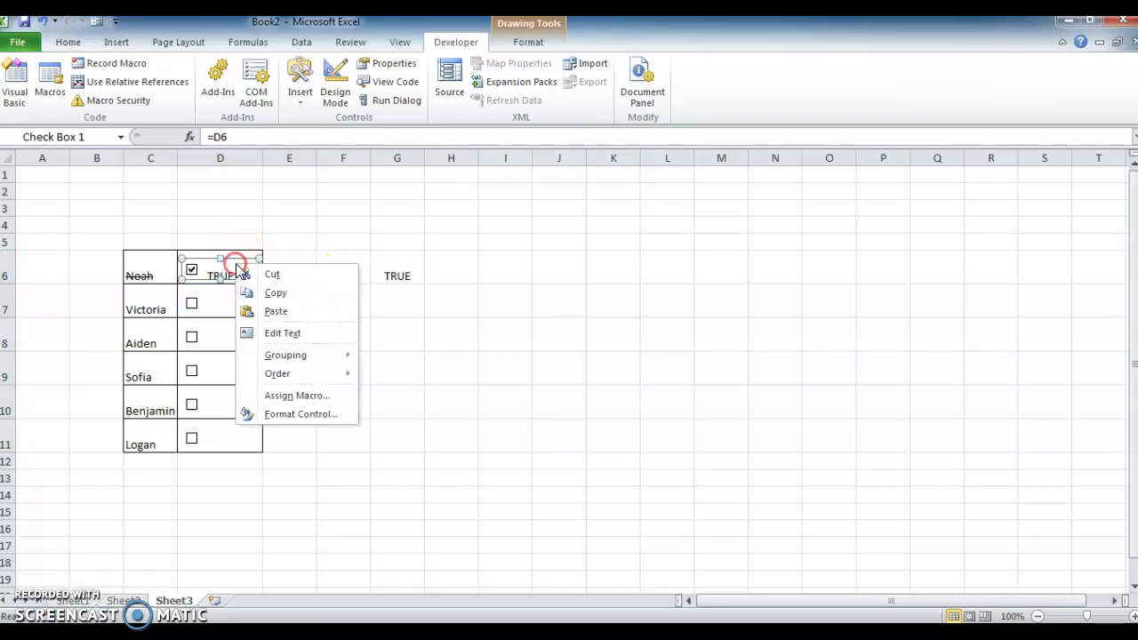
{"action": "left_click", "coordinate": [281, 236]}
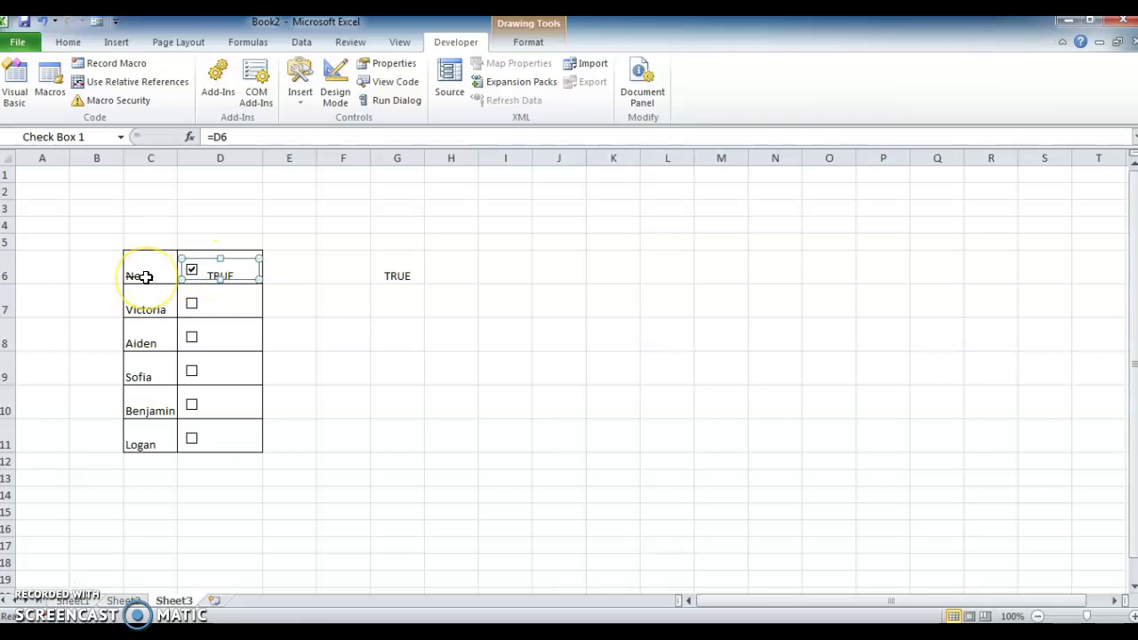
Test the strikethrough rule by ticking and unticking the check boxes in rows 8, 9 and 10.
{"action": "left_click", "coordinate": [403, 267]}
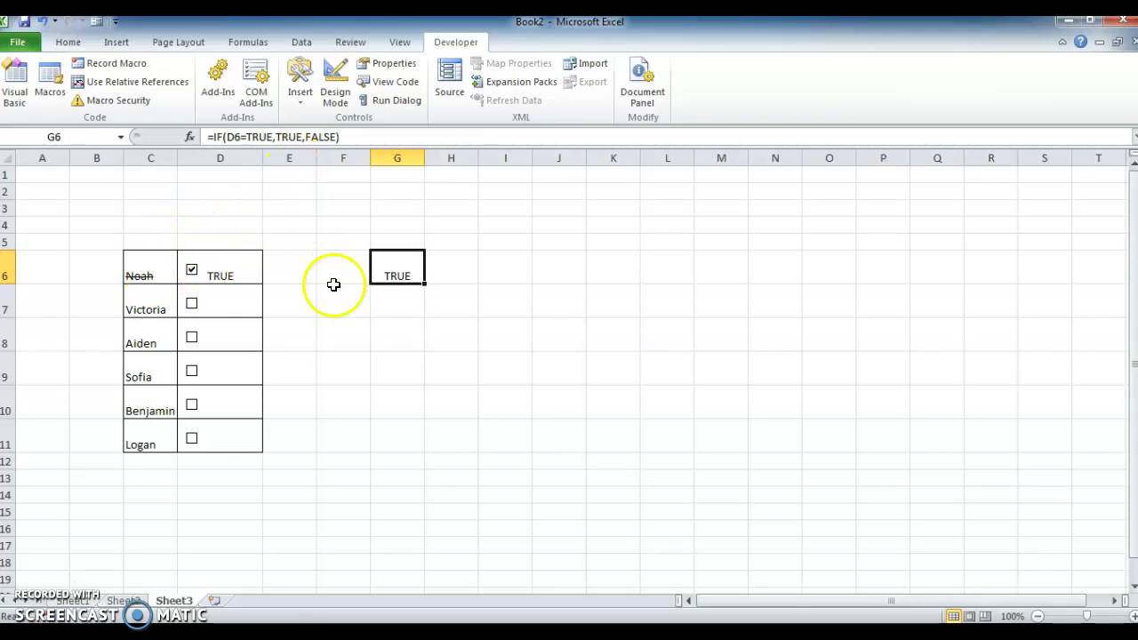
{"action": "left_click", "coordinate": [194, 339]}
{"action": "left_click", "coordinate": [194, 339]}
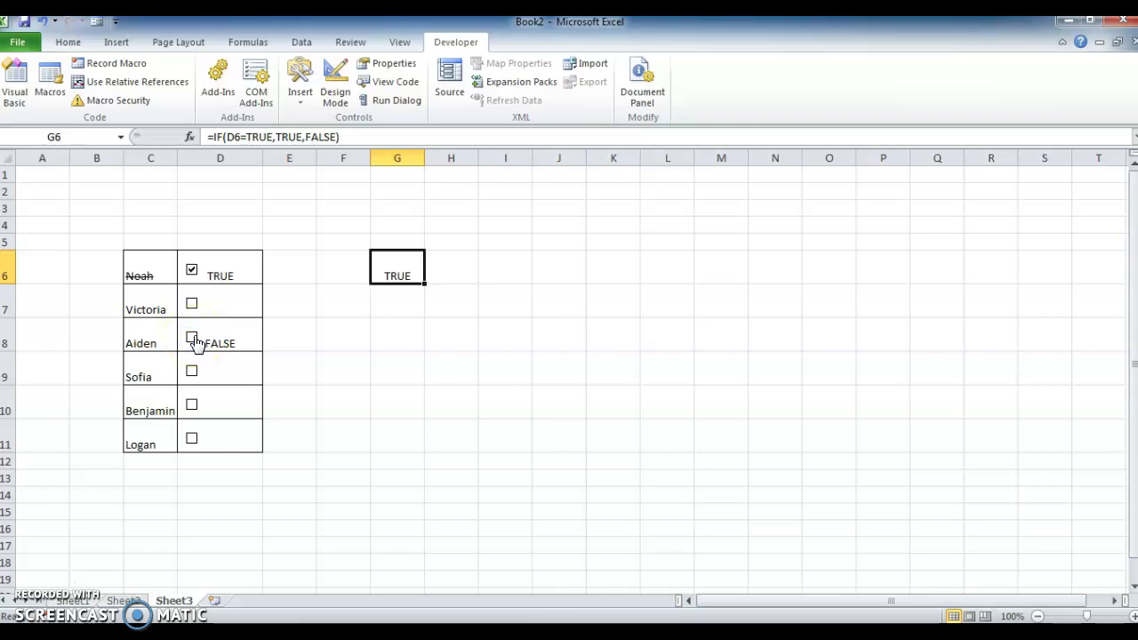
{"action": "left_click", "coordinate": [193, 372]}
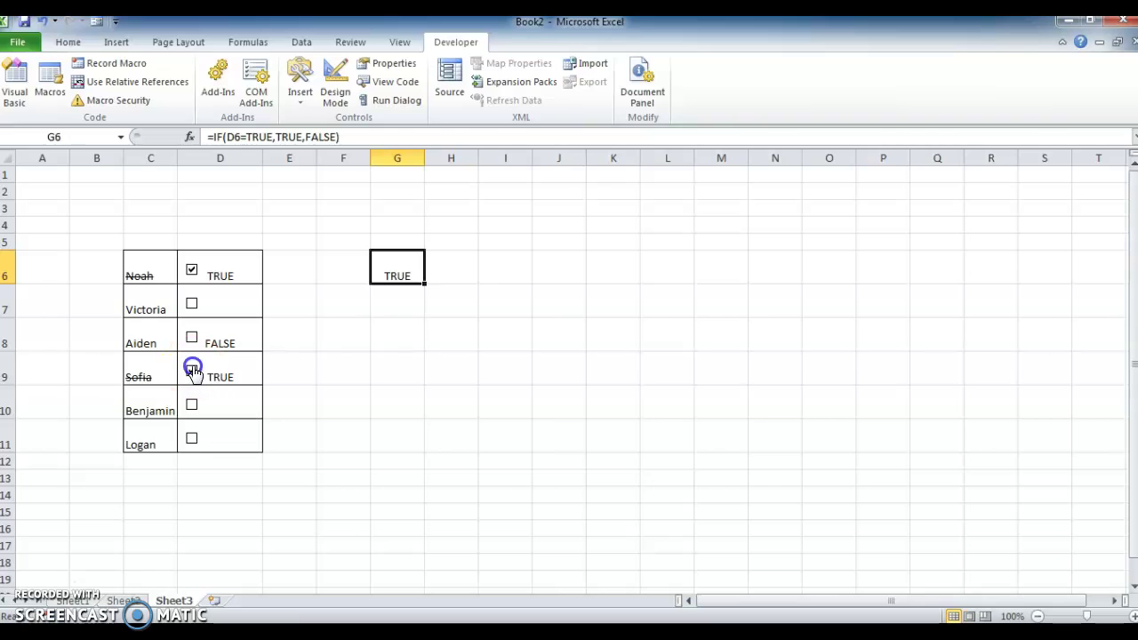
{"action": "left_click", "coordinate": [193, 373]}
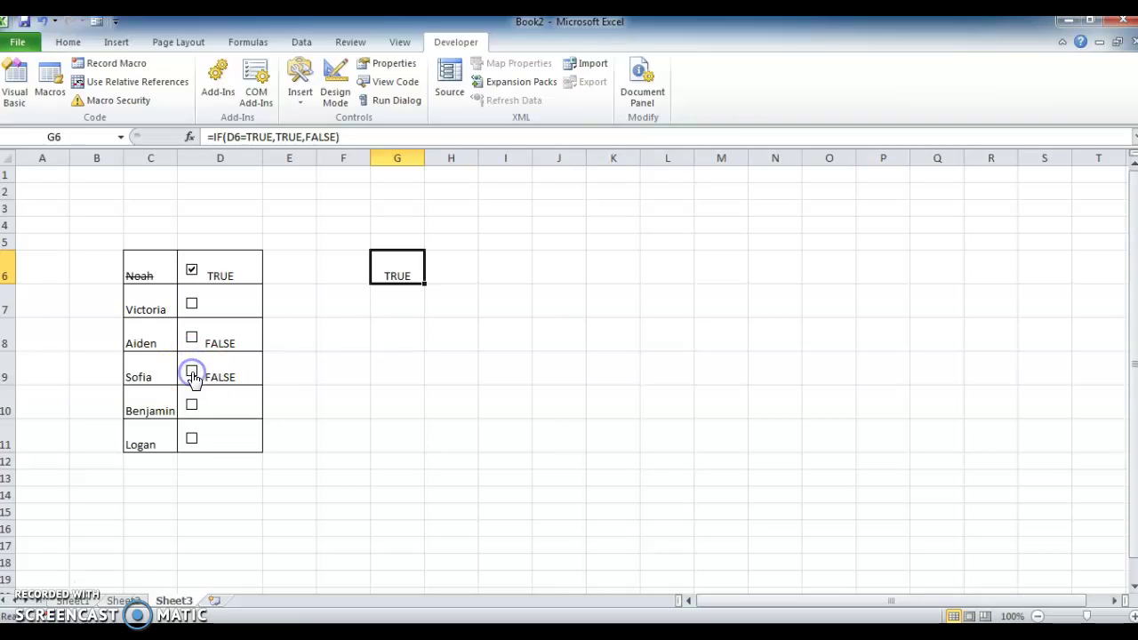
{"action": "left_click", "coordinate": [193, 407]}
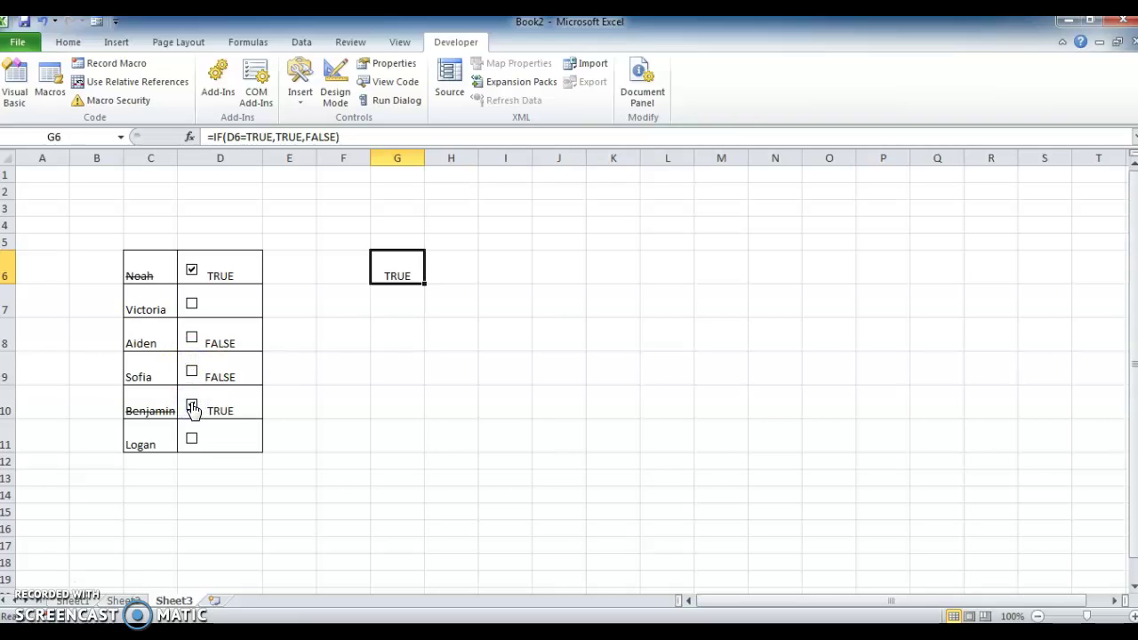
{"action": "left_click", "coordinate": [193, 407]}
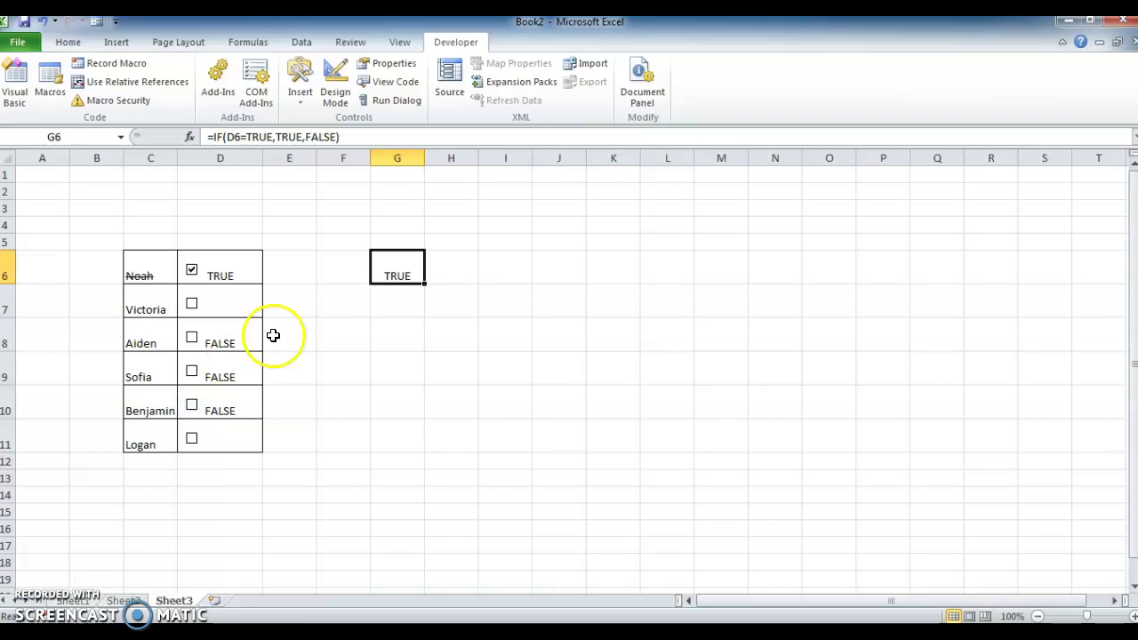
Clear the IF formula from cell G6.
{"action": "key", "text": "Delete"}
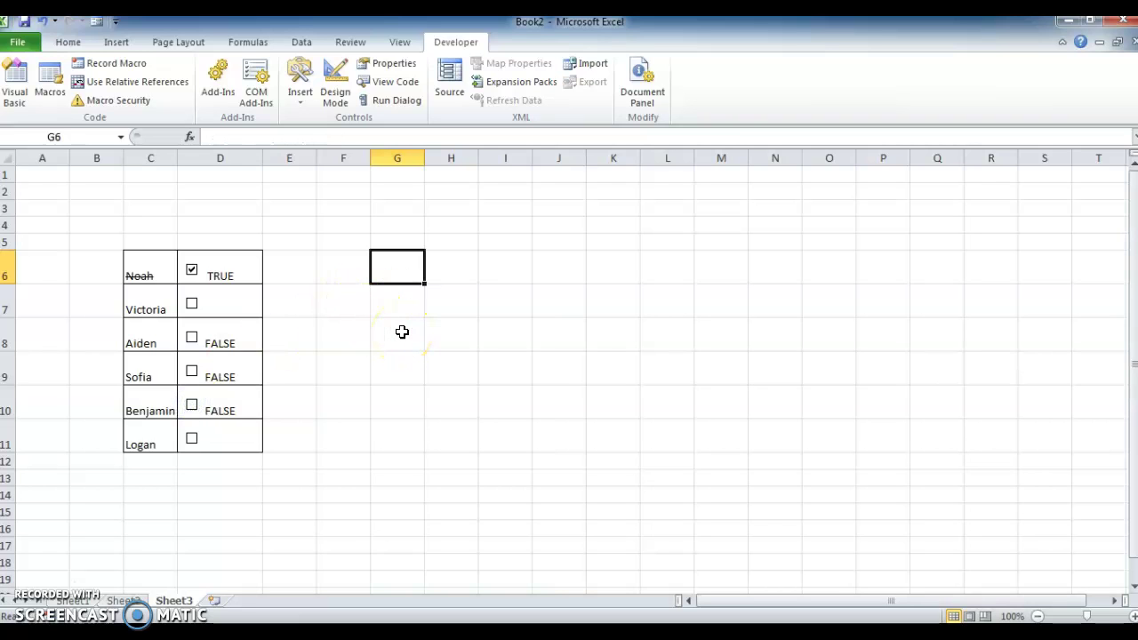